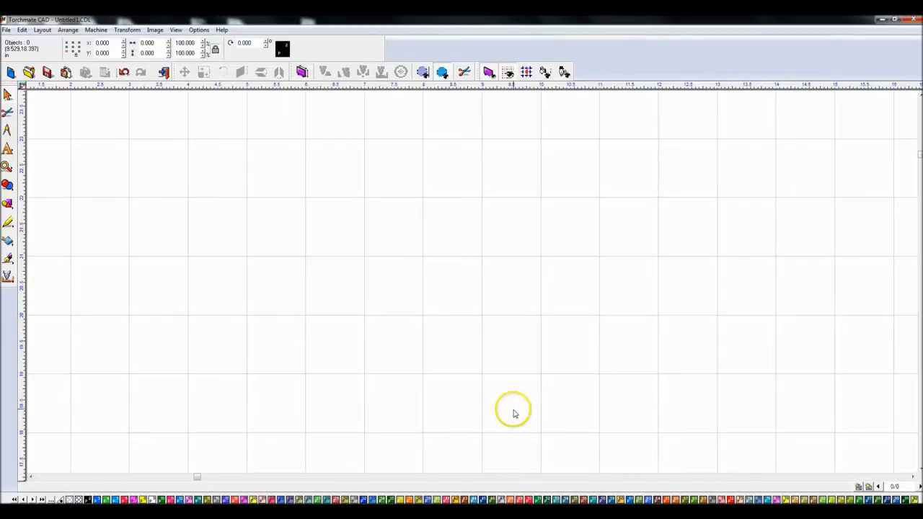
{"action": "scroll", "coordinate": [523, 389], "scroll_direction": "down", "scroll_amount": 4}
{"action": "scroll", "coordinate": [503, 309], "scroll_direction": "up", "scroll_amount": 2}
{"action": "scroll", "coordinate": [473, 283], "scroll_direction": "up", "scroll_amount": 3}
{"action": "scroll", "coordinate": [471, 282], "scroll_direction": "down", "scroll_amount": 3}
{"action": "scroll", "coordinate": [469, 280], "scroll_direction": "up", "scroll_amount": 1}
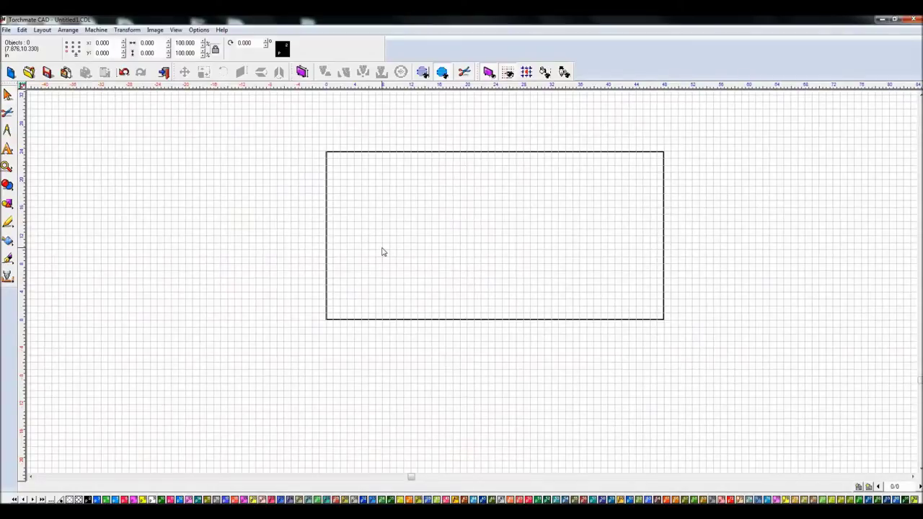
{"action": "left_click", "coordinate": [143, 179]}
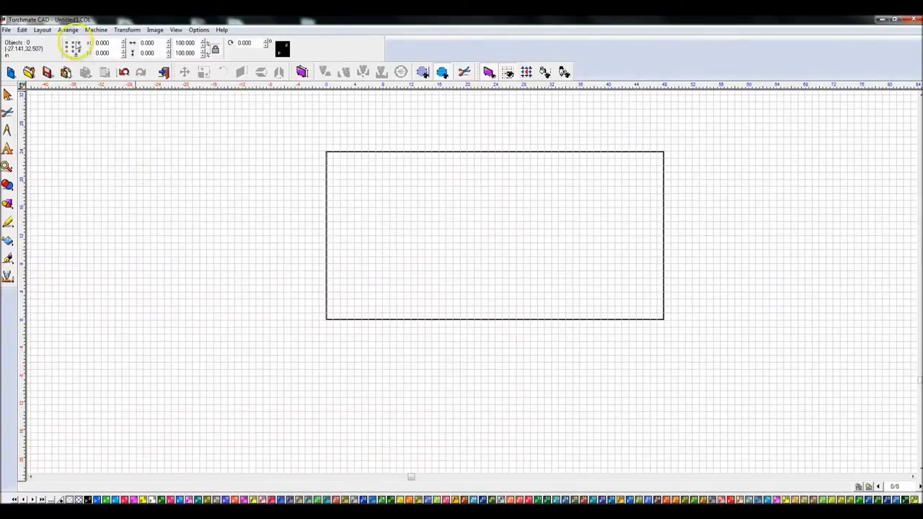
{"action": "left_click", "coordinate": [45, 30]}
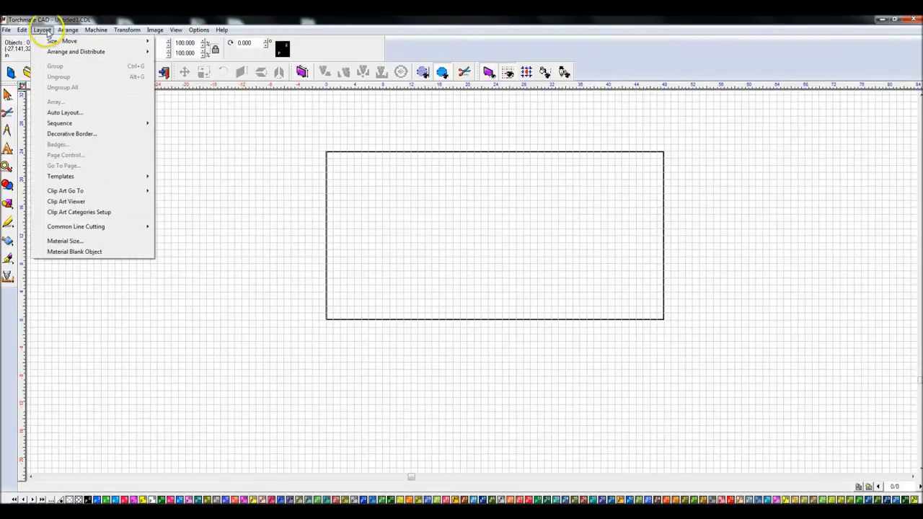
{"action": "left_click", "coordinate": [44, 31]}
Start a text entry inside the material outline near its lower-left corner and look up fonts starting with "cam" in the font list
{"action": "left_click", "coordinate": [7, 148]}
{"action": "left_click", "coordinate": [32, 156]}
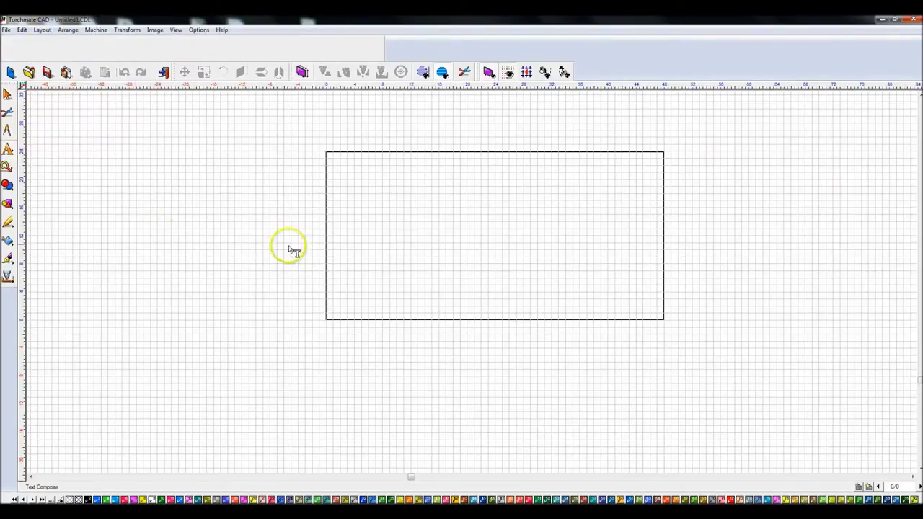
{"action": "scroll", "coordinate": [472, 282], "scroll_direction": "up", "scroll_amount": 3}
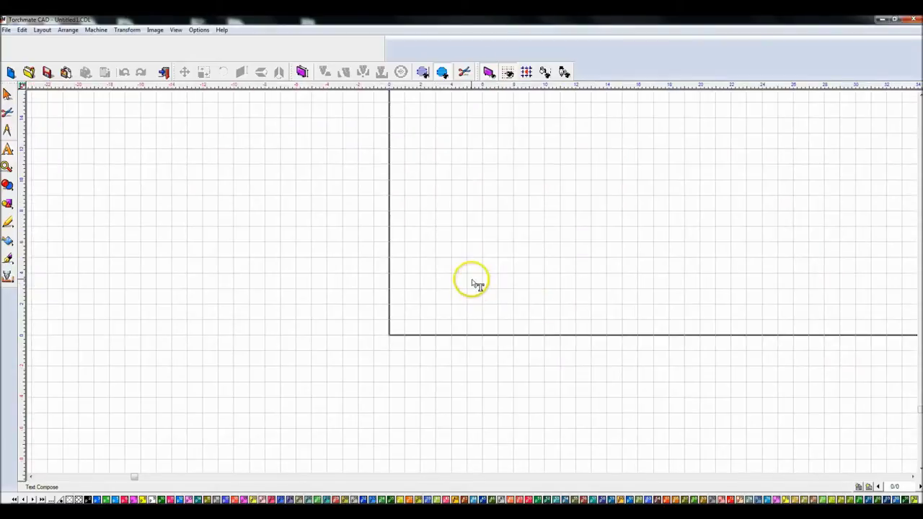
{"action": "left_click", "coordinate": [407, 266]}
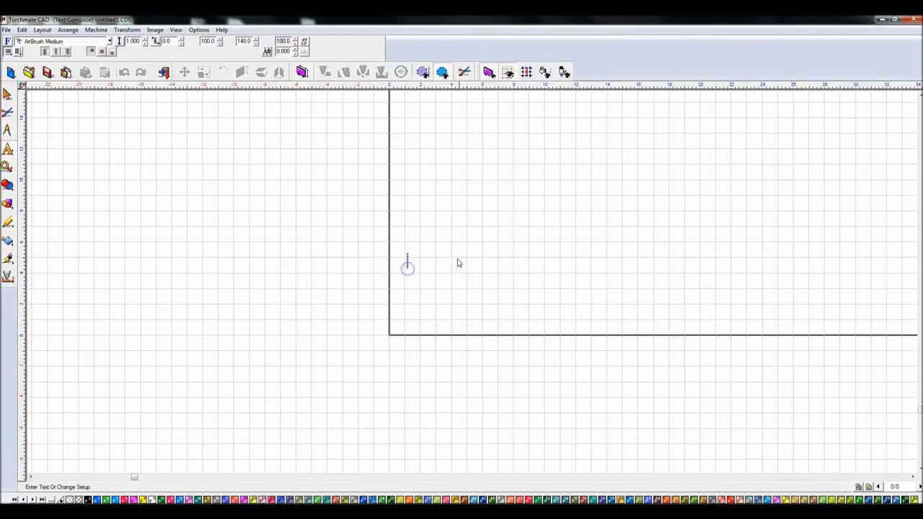
{"action": "left_click", "coordinate": [110, 41]}
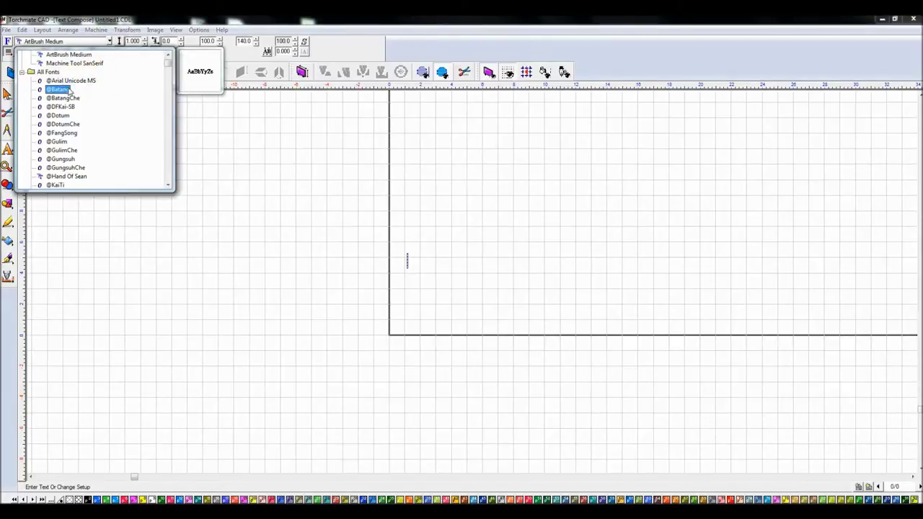
{"action": "type", "text": "cam"}
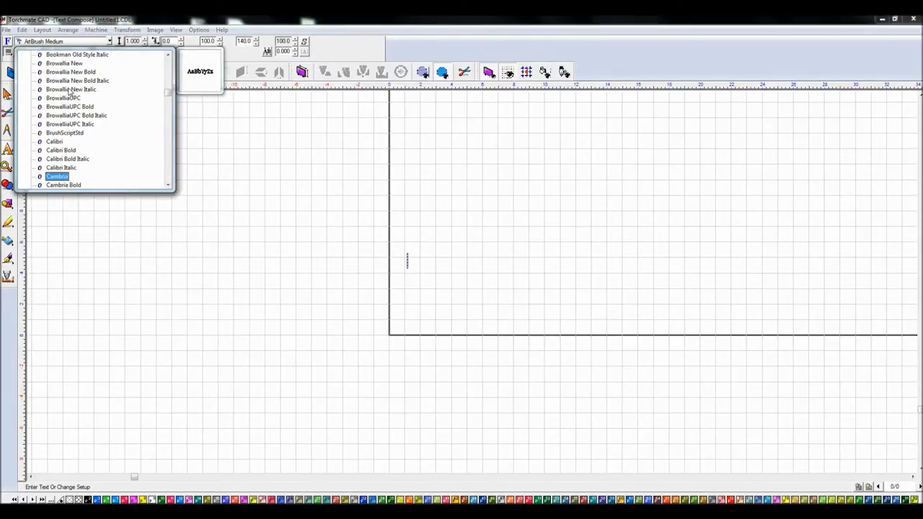
{"action": "left_click", "coordinate": [215, 185]}
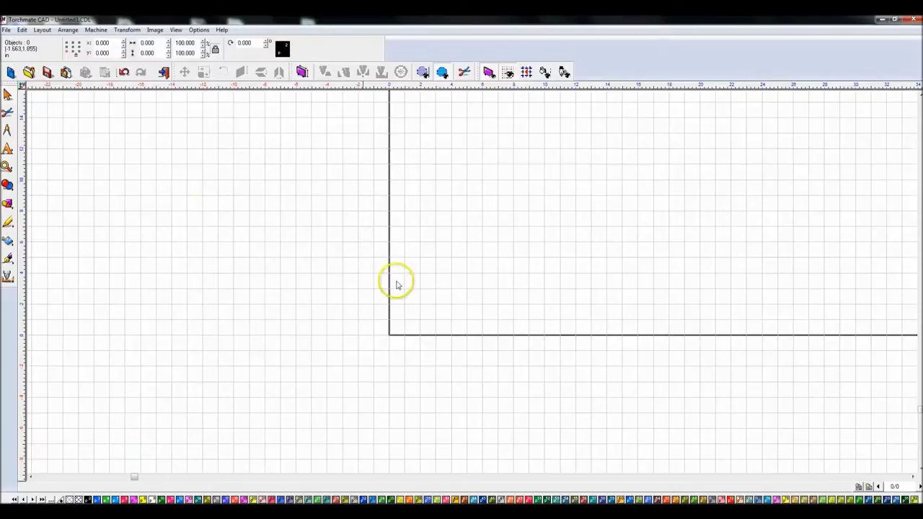
Switch to Firefox and search Google for "cambam stick fonts"
{"action": "left_click", "coordinate": [882, 20]}
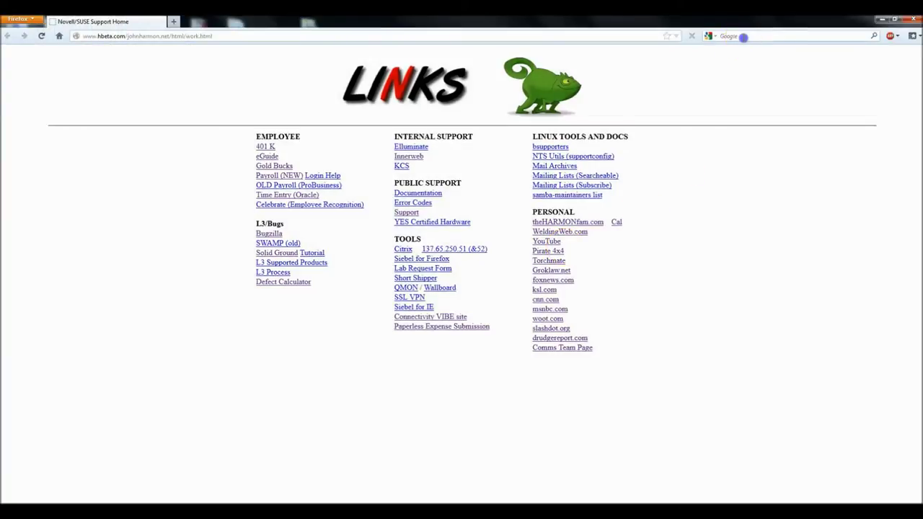
{"action": "left_click", "coordinate": [745, 37]}
{"action": "type", "text": "cambam"}
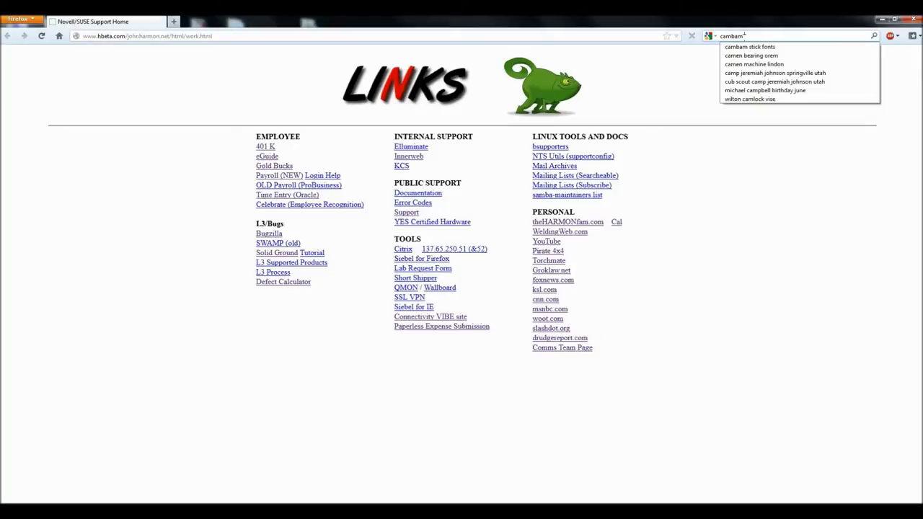
{"action": "type", "text": " ttick fonts"}
{"action": "key", "text": "Return"}
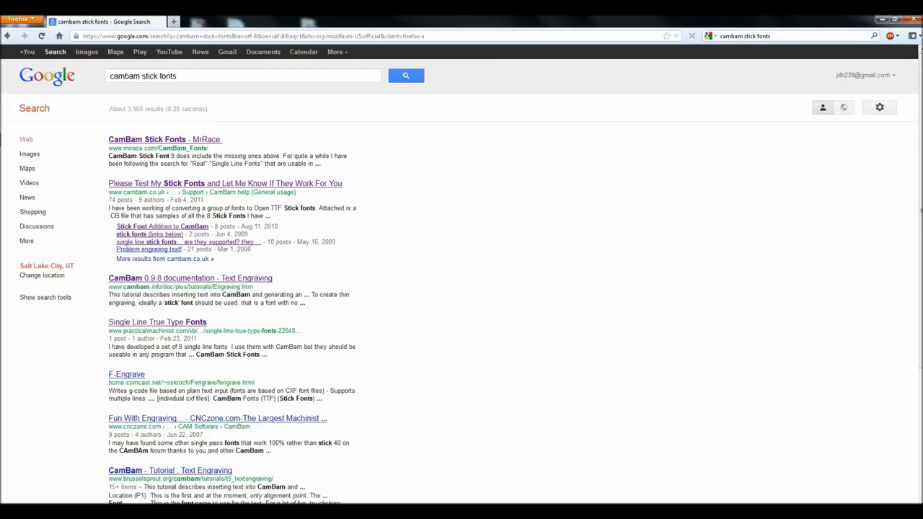
Open the MrRace CamBam Stick Fonts page and examine the nine font samples, the usage notes and the download links
{"action": "left_click", "coordinate": [189, 142]}
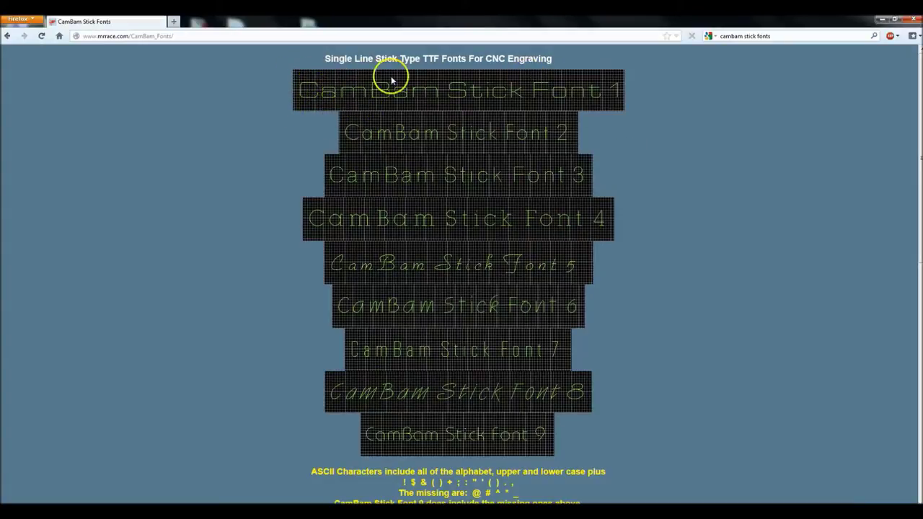
{"action": "scroll", "coordinate": [622, 250], "scroll_direction": "down", "scroll_amount": 2}
{"action": "scroll", "coordinate": [623, 217], "scroll_direction": "down", "scroll_amount": 1}
{"action": "scroll", "coordinate": [618, 192], "scroll_direction": "up", "scroll_amount": 3}
{"action": "scroll", "coordinate": [518, 247], "scroll_direction": "down", "scroll_amount": 4}
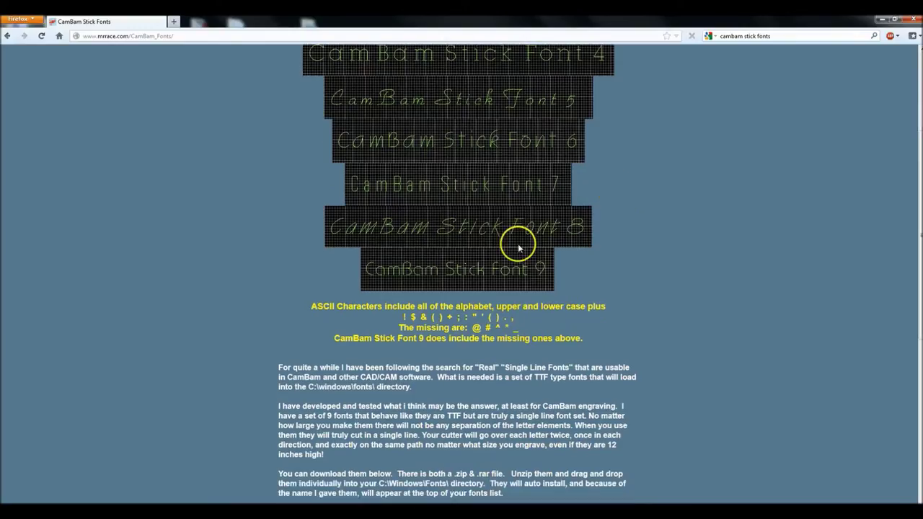
{"action": "scroll", "coordinate": [407, 173], "scroll_direction": "up", "scroll_amount": 3}
{"action": "scroll", "coordinate": [494, 291], "scroll_direction": "down", "scroll_amount": 5}
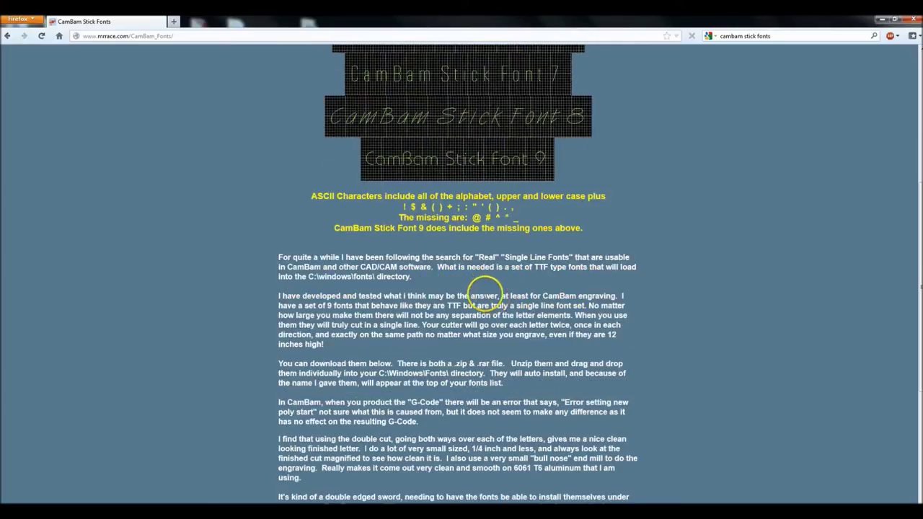
{"action": "scroll", "coordinate": [485, 288], "scroll_direction": "down", "scroll_amount": 6}
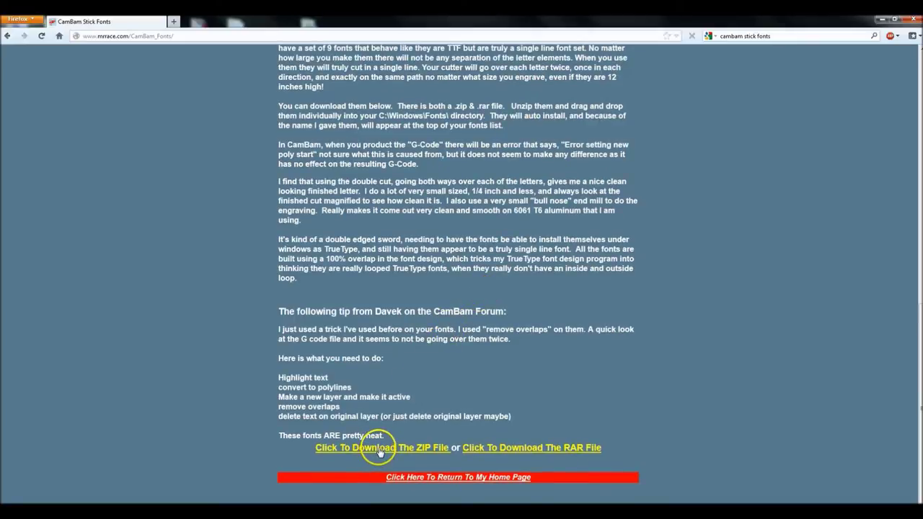
{"action": "left_click", "coordinate": [370, 218]}
Return to the desktop and extract the CamBam Stick Fonts archive there
{"action": "left_click", "coordinate": [882, 20]}
{"action": "left_click", "coordinate": [91, 190]}
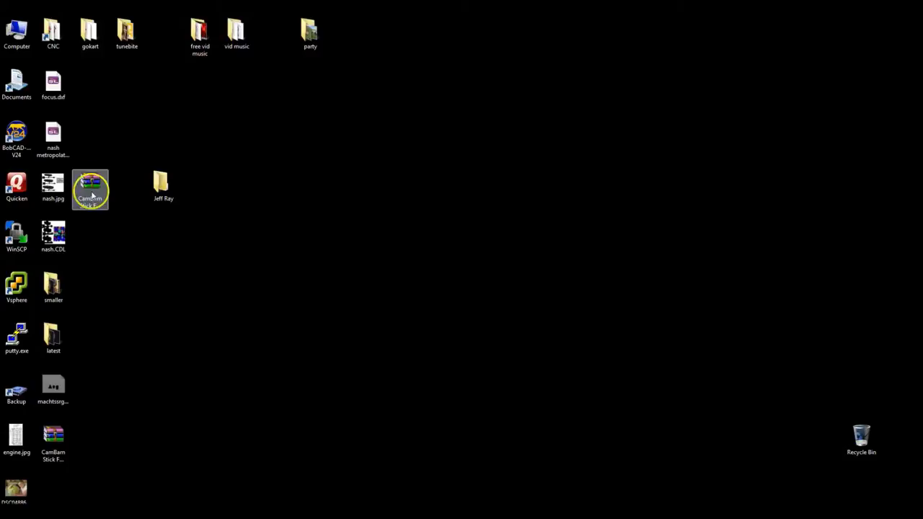
{"action": "right_click", "coordinate": [89, 185]}
{"action": "left_click", "coordinate": [102, 206]}
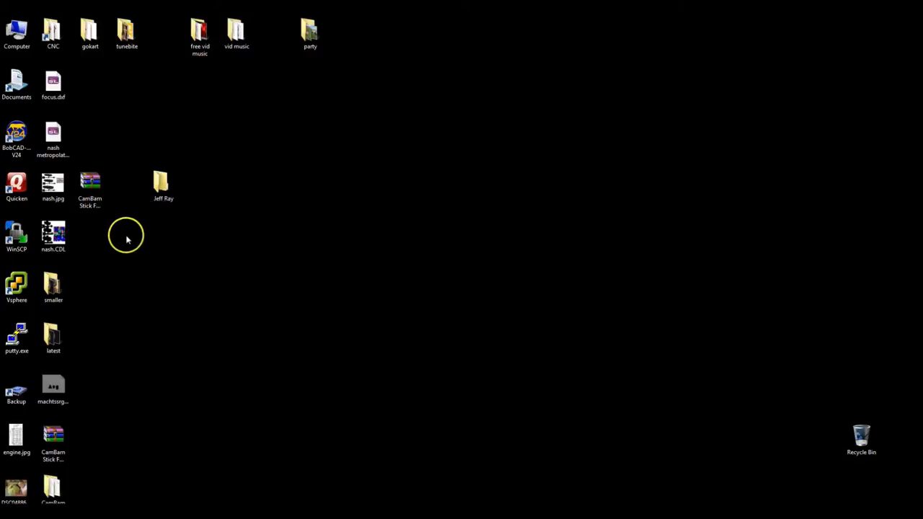
Open the extracted CamBam Stick Fonts folder and select all nine font files, 1CamBam_Stick_1.ttf through 1CAMBam_Stick_9.ttf, for copying
{"action": "double_click", "coordinate": [54, 485]}
{"action": "left_click", "coordinate": [356, 219]}
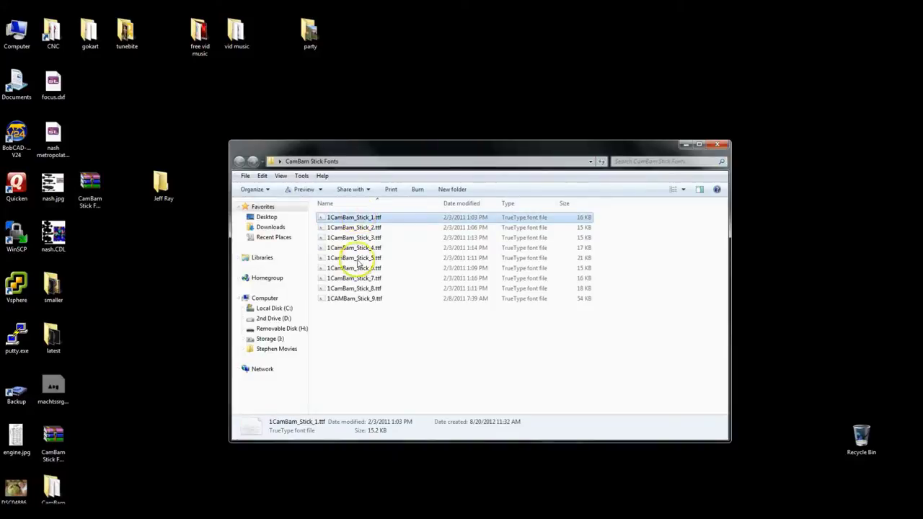
{"action": "left_click", "coordinate": [355, 298], "text": "shift"}
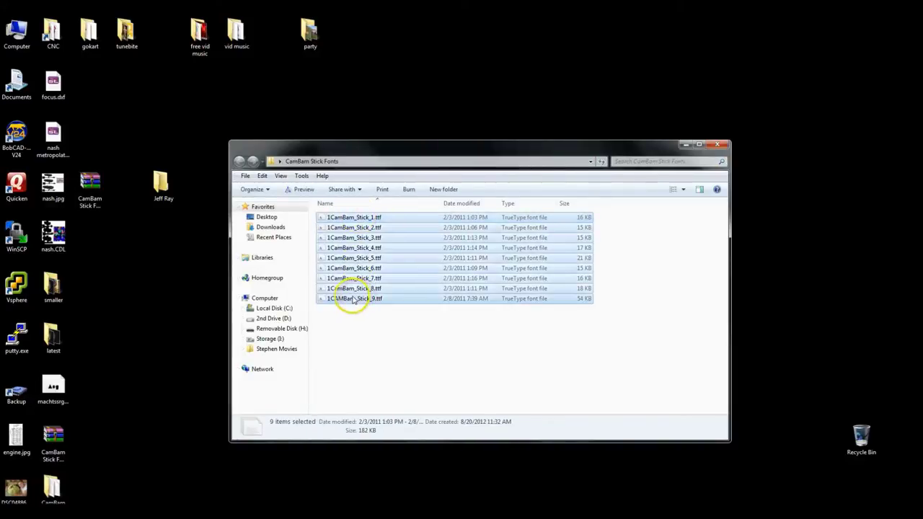
Open the Fonts folder inside Windows on Local Disk (C:) in a second window
{"action": "double_click", "coordinate": [19, 31]}
{"action": "double_click", "coordinate": [378, 219]}
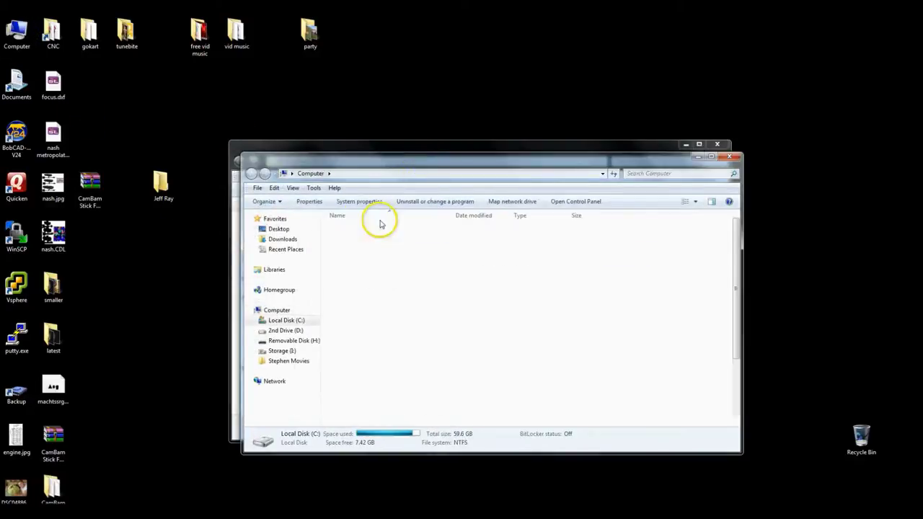
{"action": "left_click", "coordinate": [346, 281]}
{"action": "key", "text": "w"}
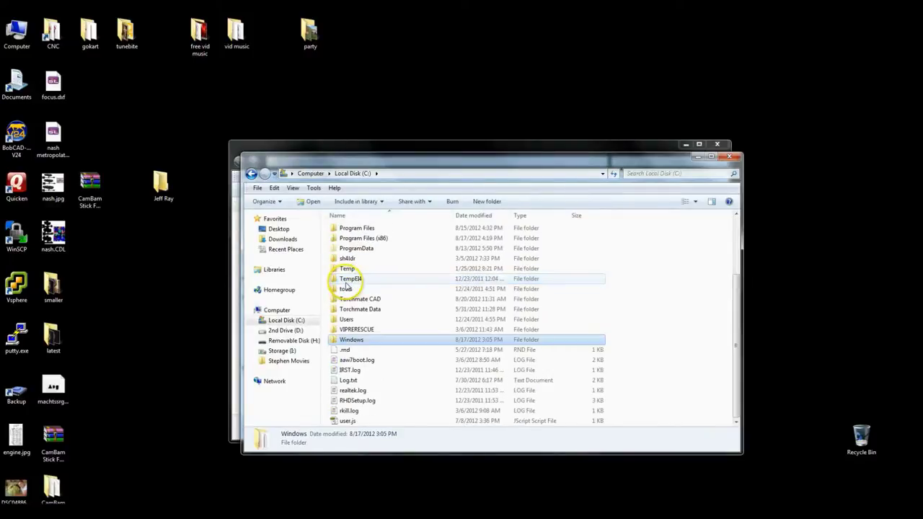
{"action": "key", "text": "Return"}
{"action": "key", "text": "f"}
{"action": "key", "text": "Return"}
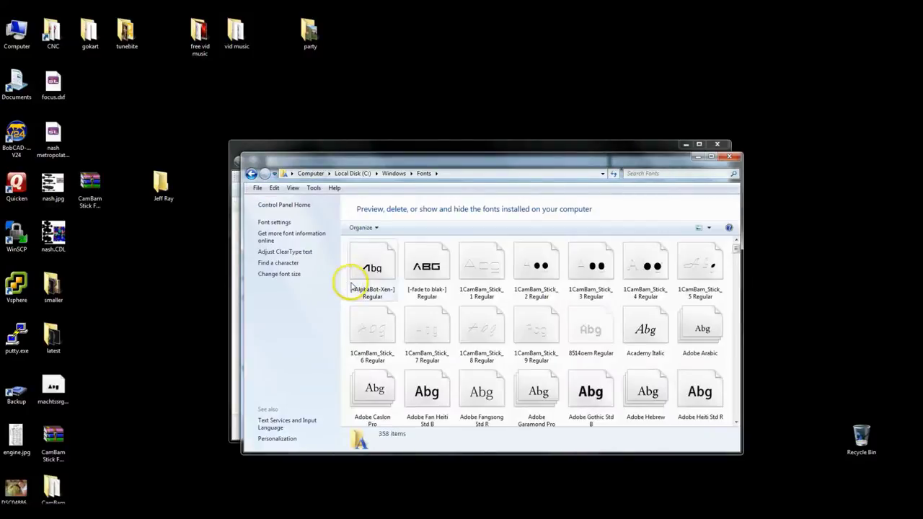
Paste the nine CamBam fonts into the Windows Fonts folder, replacing the copies already installed
{"action": "key", "text": "ctrl+v"}
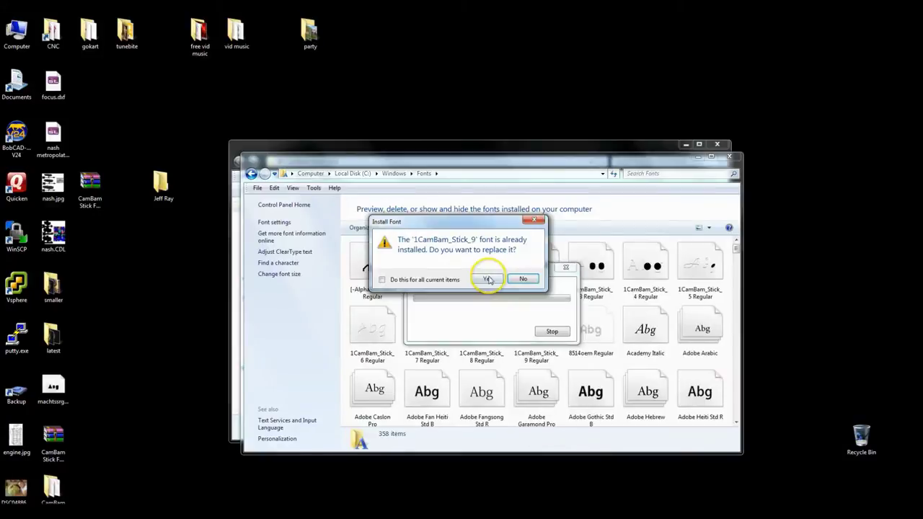
{"action": "left_click", "coordinate": [486, 283]}
{"action": "left_click", "coordinate": [486, 285]}
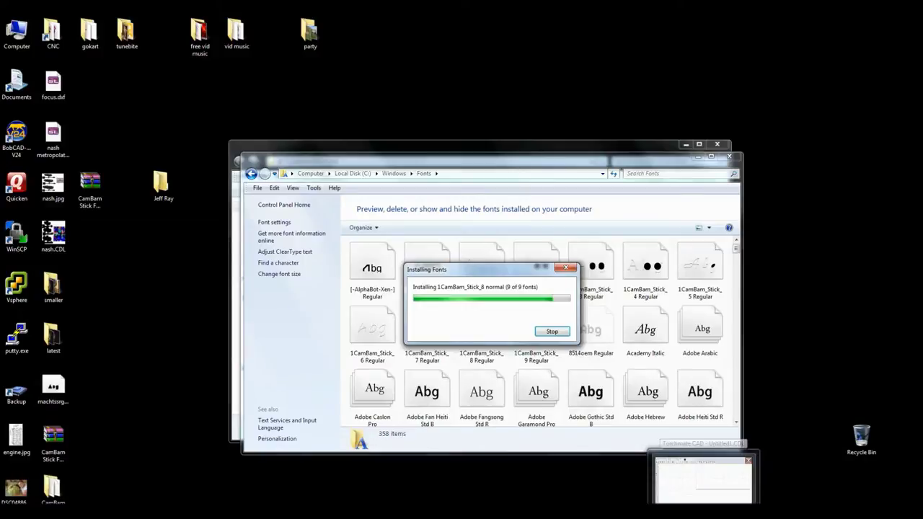
Switch to Torchmate CAD, open its font installer and search for TrueType / OpenType fonts
{"action": "left_click", "coordinate": [710, 473]}
{"action": "left_click", "coordinate": [8, 30]}
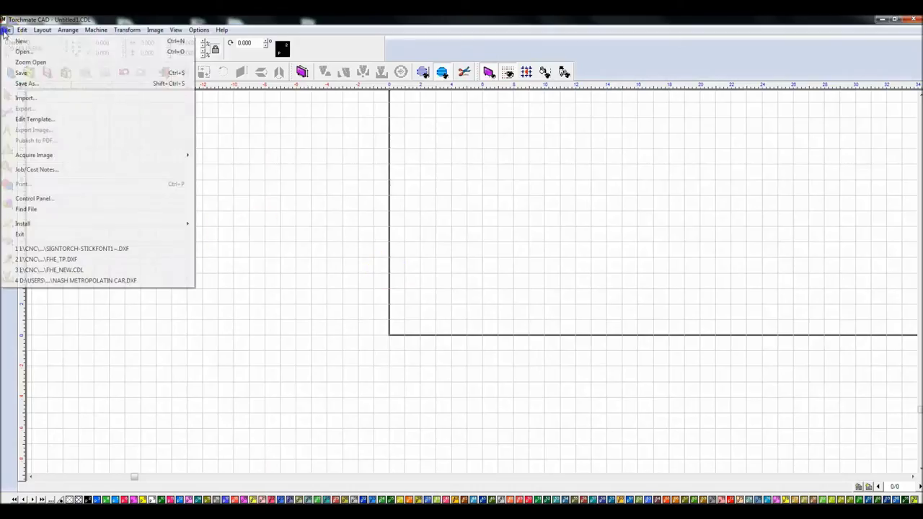
{"action": "mouse_move", "coordinate": [23, 223]}
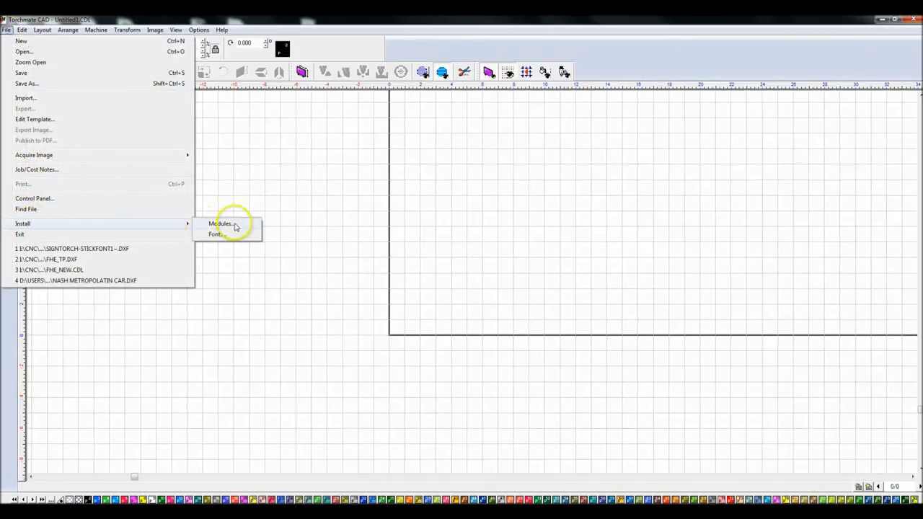
{"action": "left_click", "coordinate": [220, 234]}
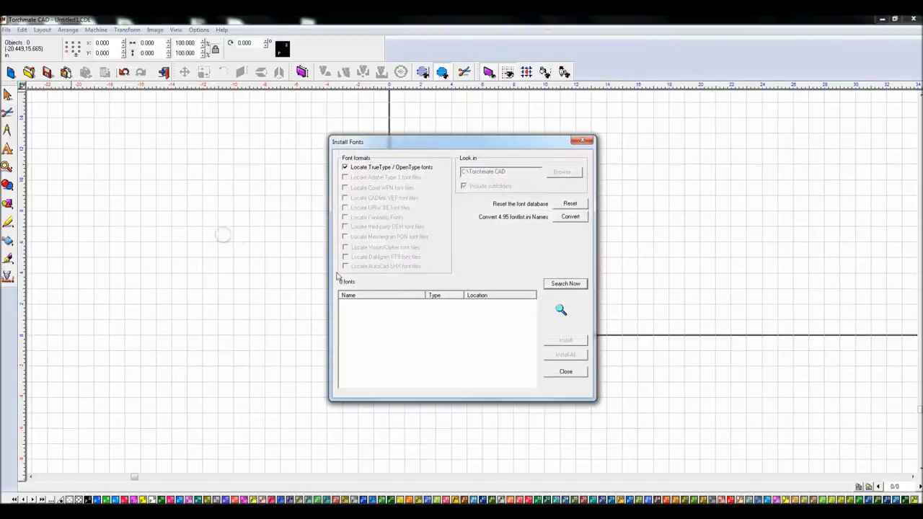
{"action": "left_click", "coordinate": [565, 283]}
Select the 1CamBam_Stick_1 to 1CamBam_Stick_8 fonts, install all the fonts found and close the font installer
{"action": "left_click", "coordinate": [367, 305]}
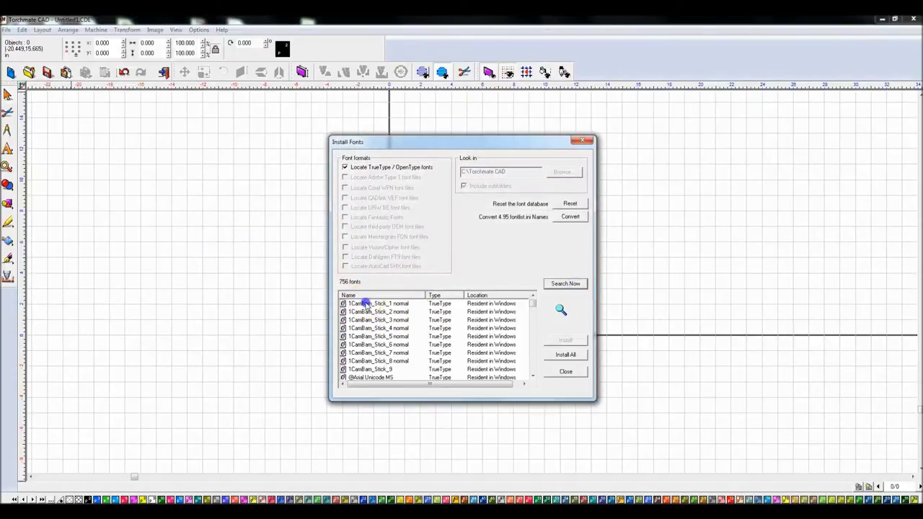
{"action": "left_click", "coordinate": [373, 362], "text": "shift"}
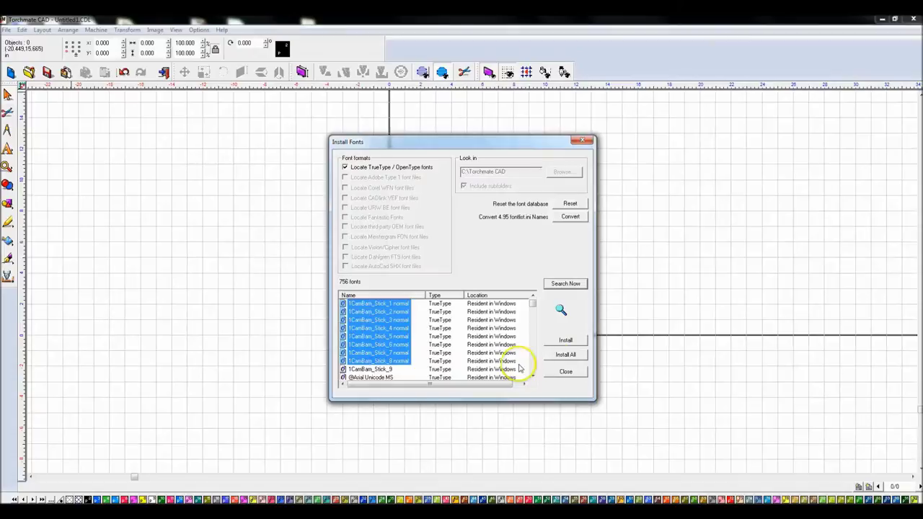
{"action": "left_click", "coordinate": [566, 355]}
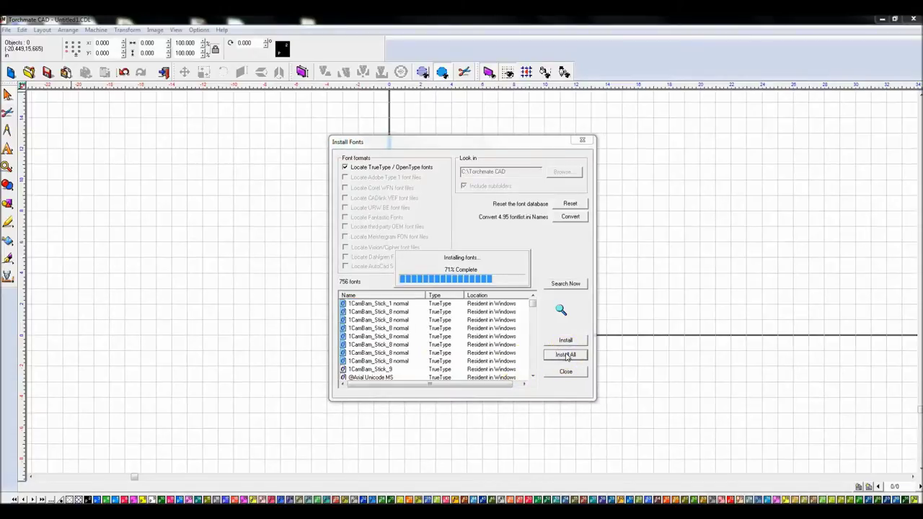
{"action": "left_click", "coordinate": [476, 288]}
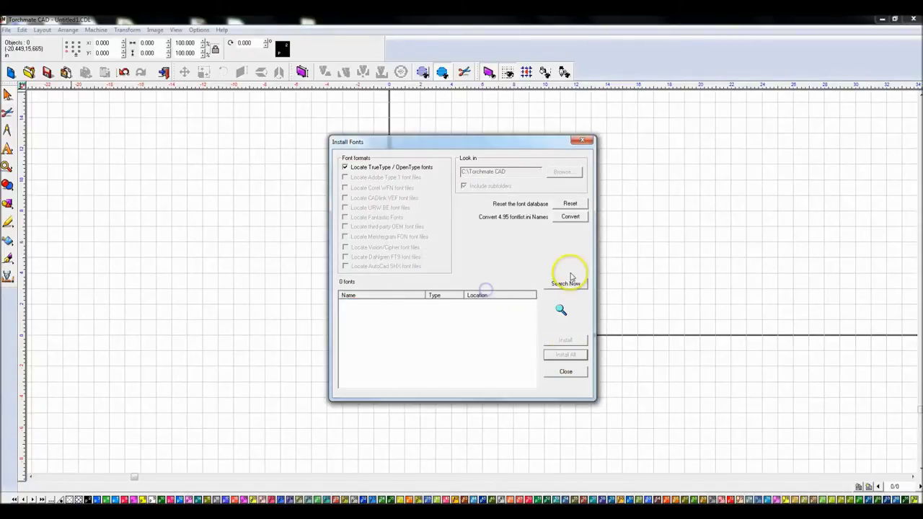
{"action": "left_click", "coordinate": [585, 140]}
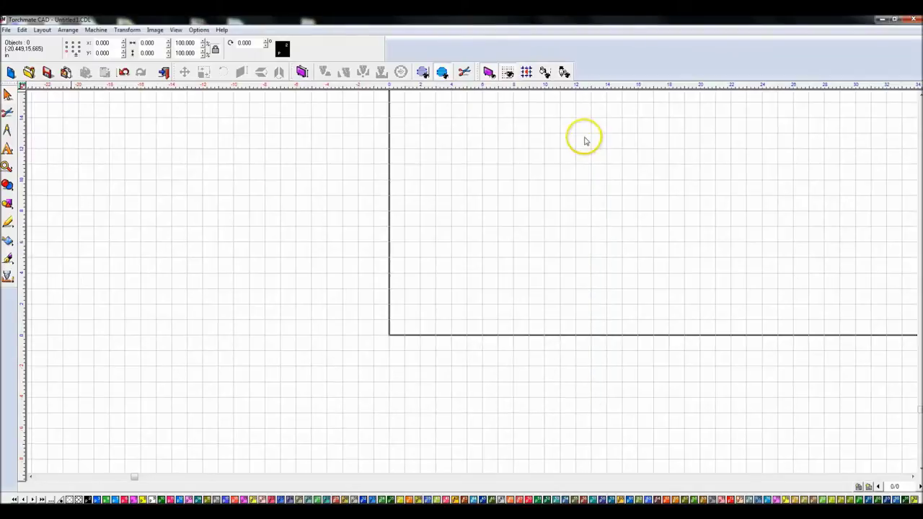
Compose the text "Test Me" inside the page area, near its lower corner by the origin
{"action": "left_click", "coordinate": [8, 148]}
{"action": "left_click", "coordinate": [34, 154]}
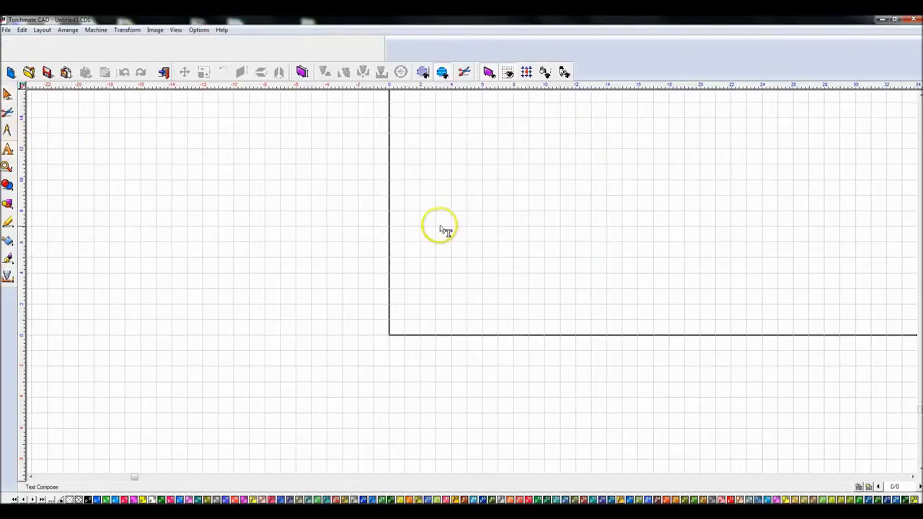
{"action": "left_click", "coordinate": [435, 225]}
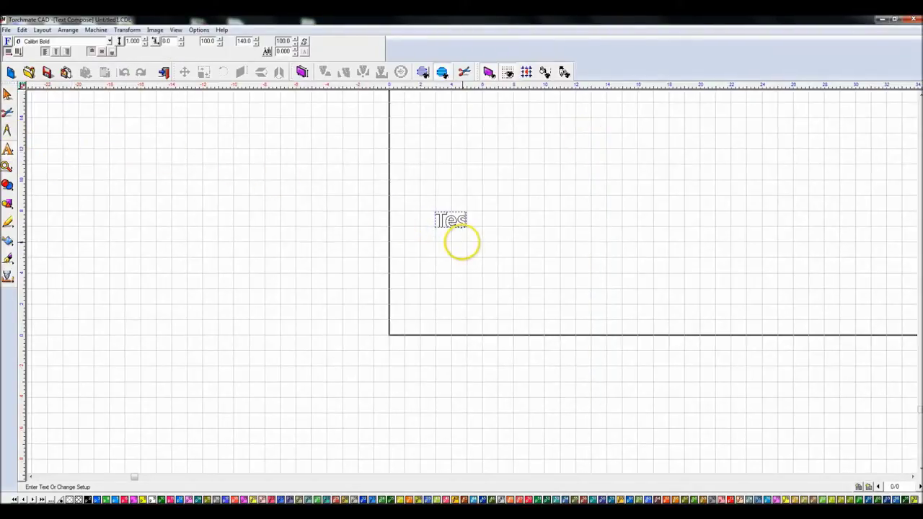
Select the whole "Test Me" text and set its font to 1CamBam_Stick_1 normal
{"action": "left_click_drag", "start_coordinate": [462, 244], "coordinate": [513, 237]}
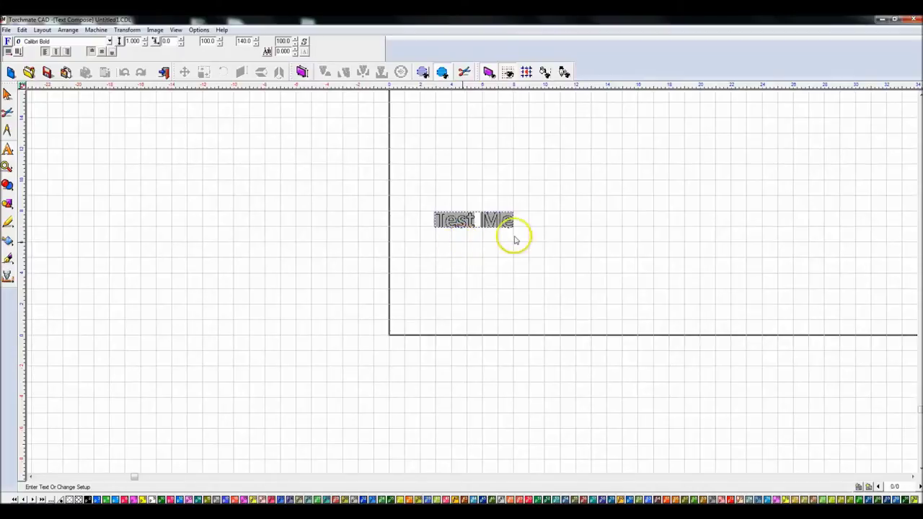
{"action": "left_click", "coordinate": [109, 41]}
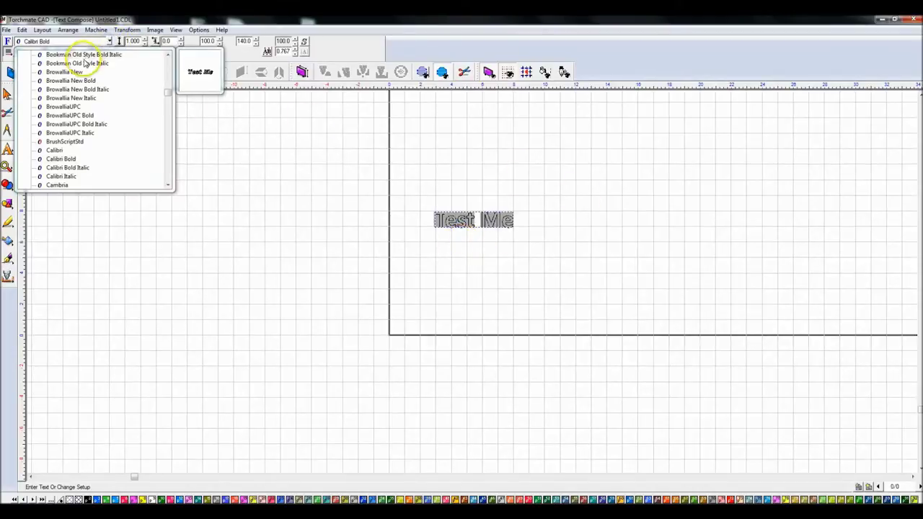
{"action": "left_click_drag", "start_coordinate": [167, 91], "coordinate": [165, 70]}
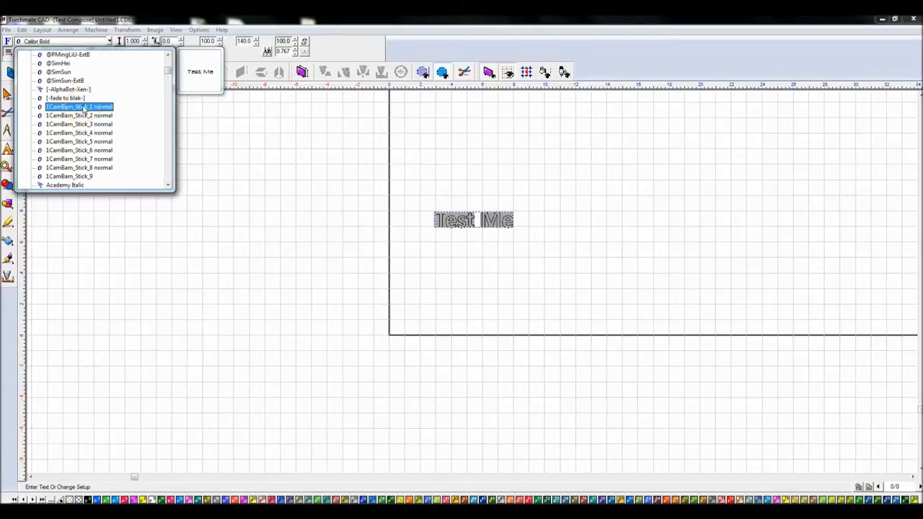
{"action": "left_click", "coordinate": [85, 107]}
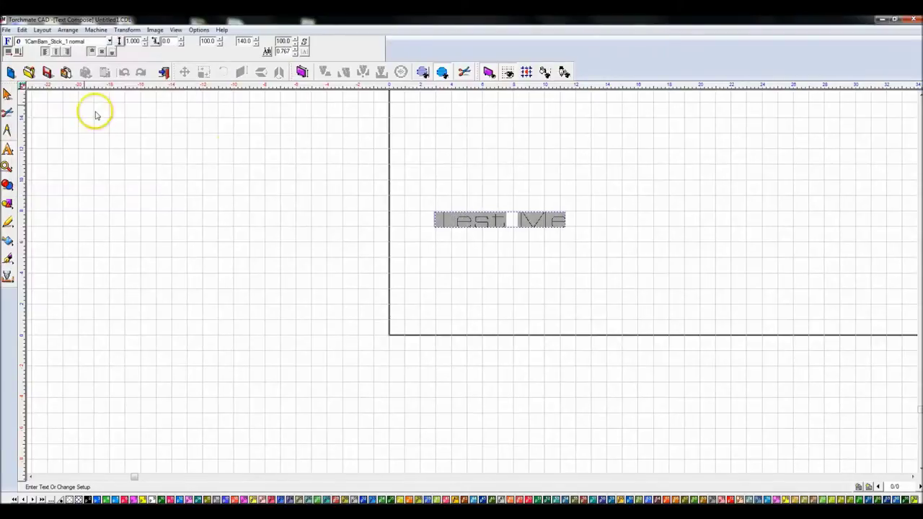
Examine the strokes of the composed text up close, including the curved end of the letter "s"
{"action": "scroll", "coordinate": [475, 283], "scroll_direction": "up", "scroll_amount": 1}
{"action": "scroll", "coordinate": [474, 283], "scroll_direction": "up", "scroll_amount": 1}
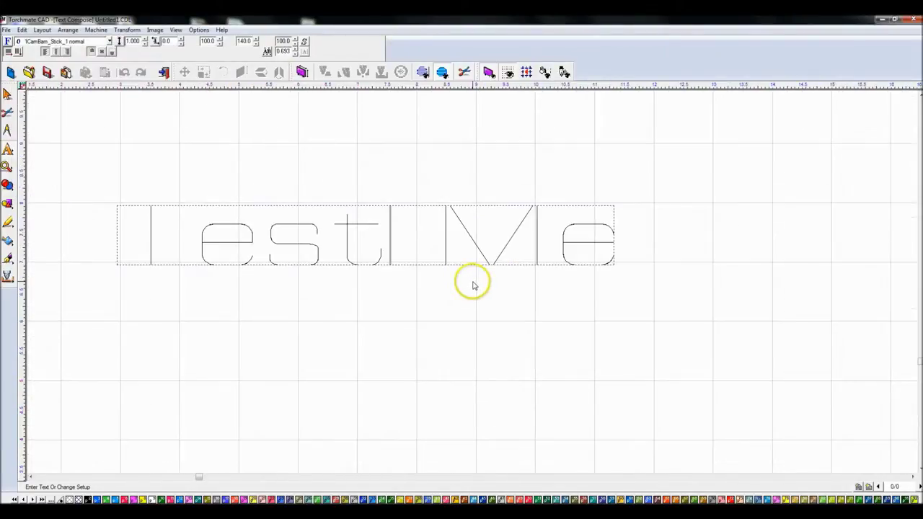
{"action": "left_click", "coordinate": [417, 282]}
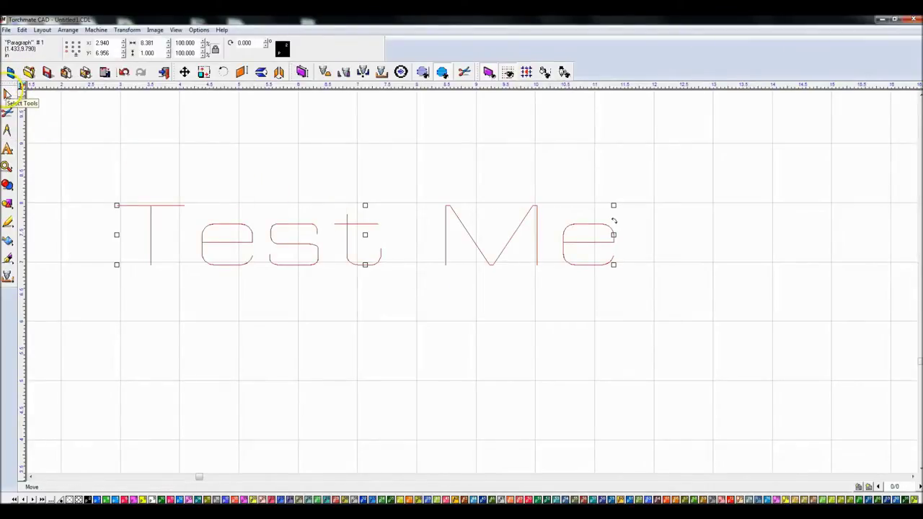
{"action": "left_click", "coordinate": [297, 184]}
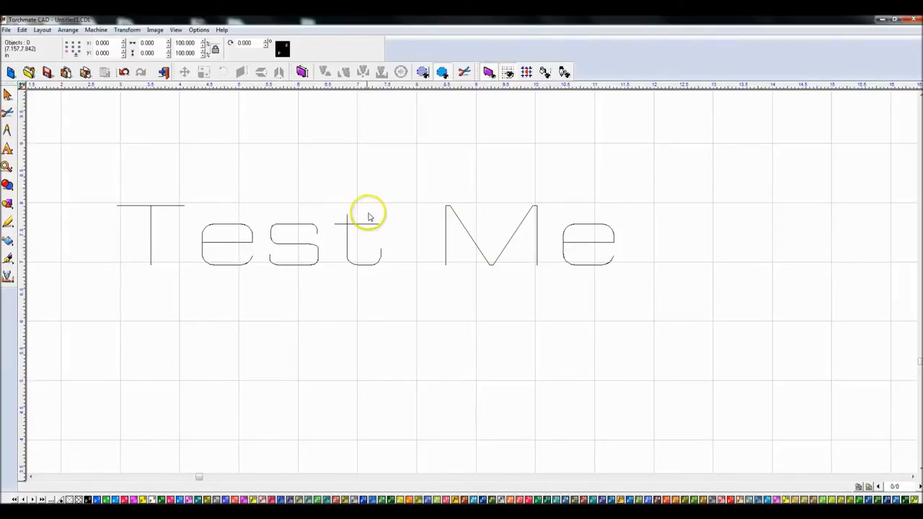
{"action": "left_click", "coordinate": [424, 275]}
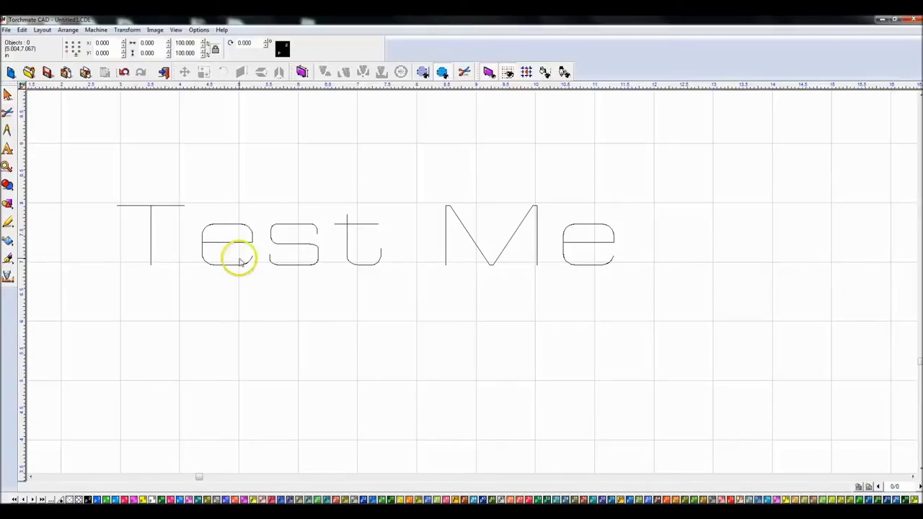
{"action": "scroll", "coordinate": [309, 235], "scroll_direction": "up", "scroll_amount": 2}
{"action": "scroll", "coordinate": [507, 293], "scroll_direction": "up", "scroll_amount": 2}
{"action": "scroll", "coordinate": [460, 247], "scroll_direction": "up", "scroll_amount": 2}
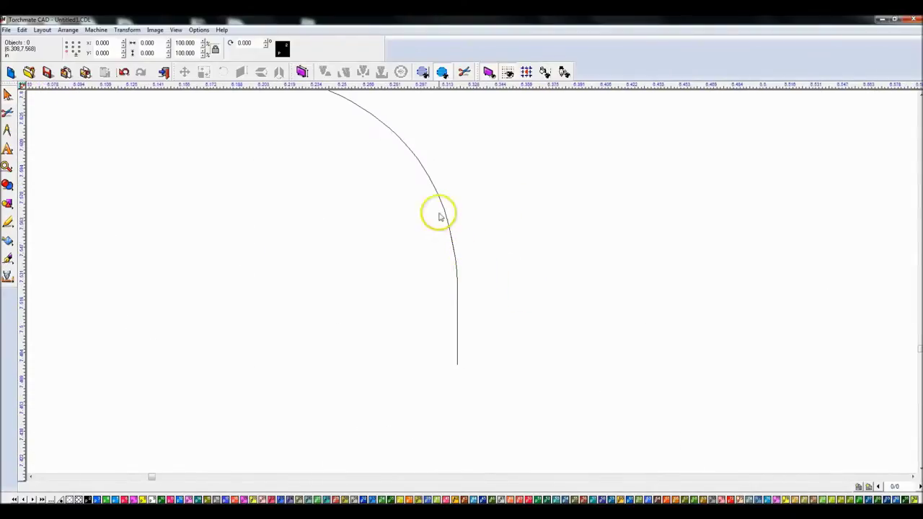
{"action": "left_click", "coordinate": [430, 180]}
{"action": "scroll", "coordinate": [472, 202], "scroll_direction": "down", "scroll_amount": 2}
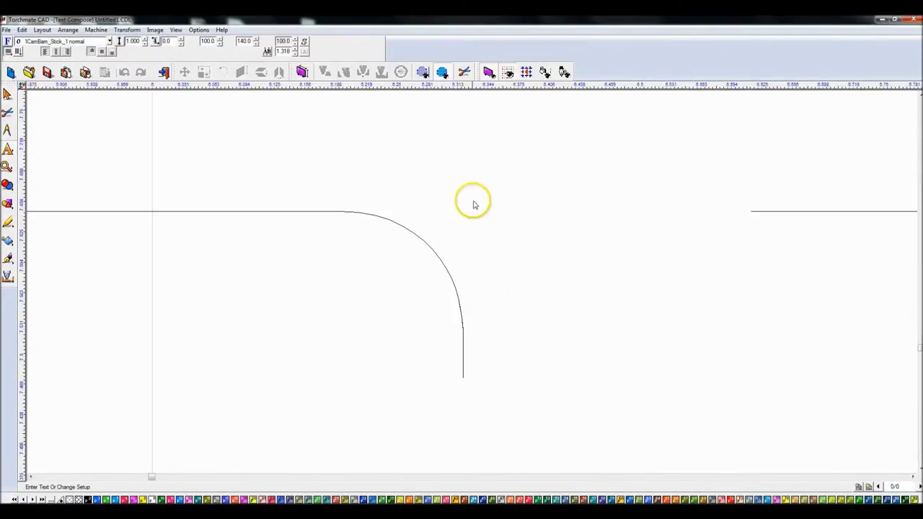
{"action": "scroll", "coordinate": [438, 221], "scroll_direction": "down", "scroll_amount": 2}
Select the "Test Me" text and convert it to graphics as separate polygons
{"action": "left_click", "coordinate": [7, 94]}
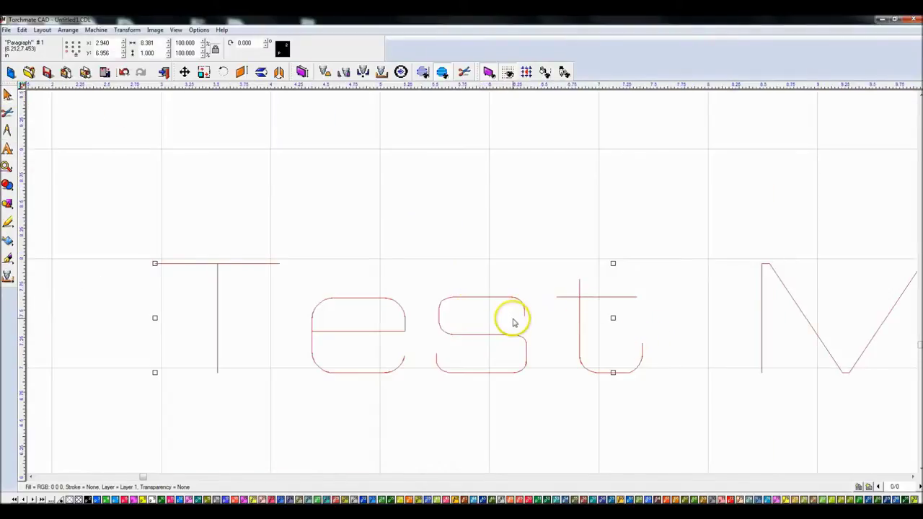
{"action": "left_click", "coordinate": [68, 30]}
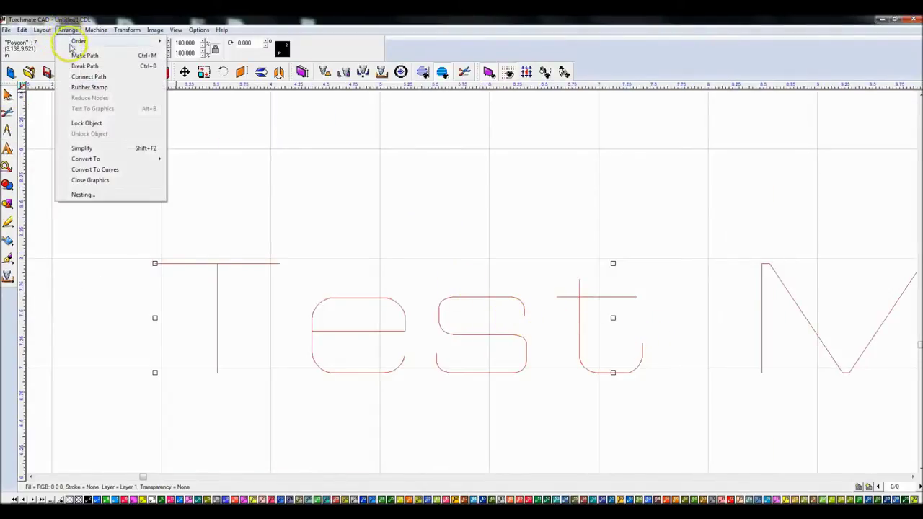
{"action": "left_click", "coordinate": [376, 140]}
Edit the nodes of the first "e", pulling the curve at its upper-right corner inward away from the doubled line
{"action": "scroll", "coordinate": [472, 303], "scroll_direction": "up", "scroll_amount": 3}
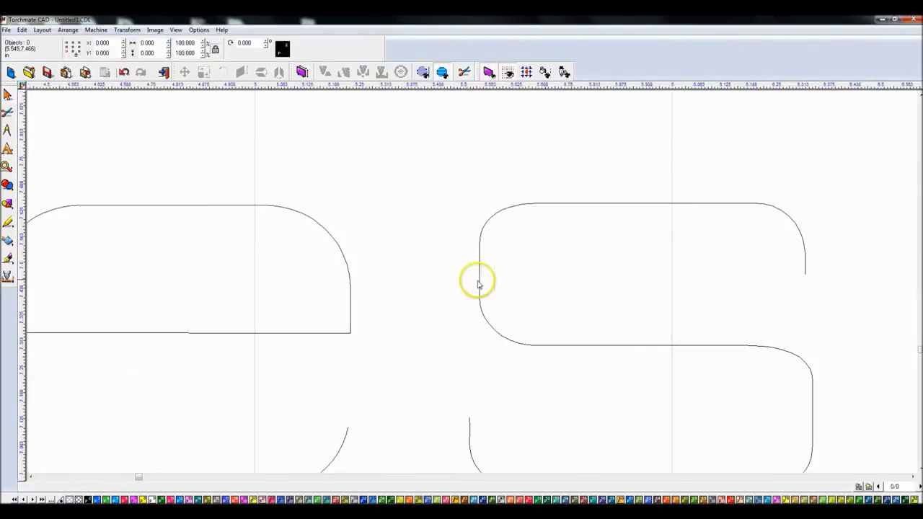
{"action": "scroll", "coordinate": [340, 220], "scroll_direction": "up", "scroll_amount": 3}
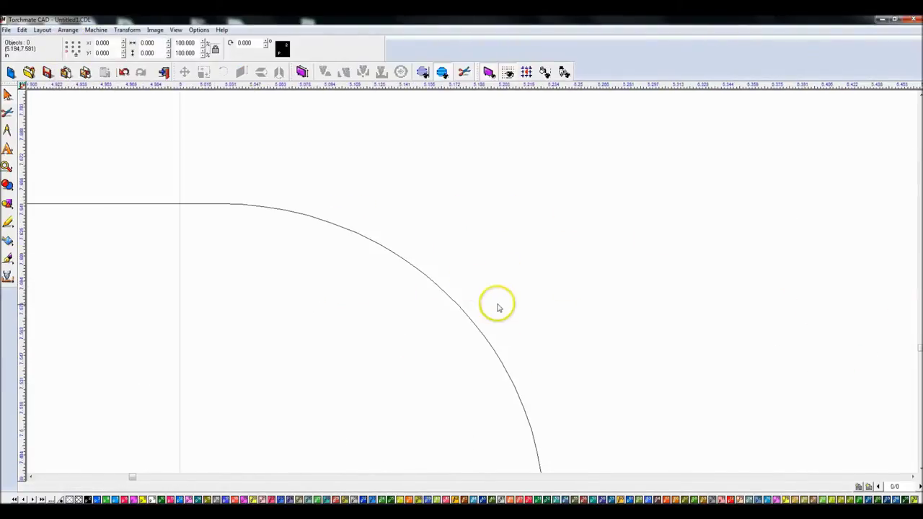
{"action": "double_click", "coordinate": [460, 309]}
{"action": "left_click", "coordinate": [400, 257]}
{"action": "left_click_drag", "start_coordinate": [396, 289], "coordinate": [380, 329]}
{"action": "left_click", "coordinate": [361, 41]}
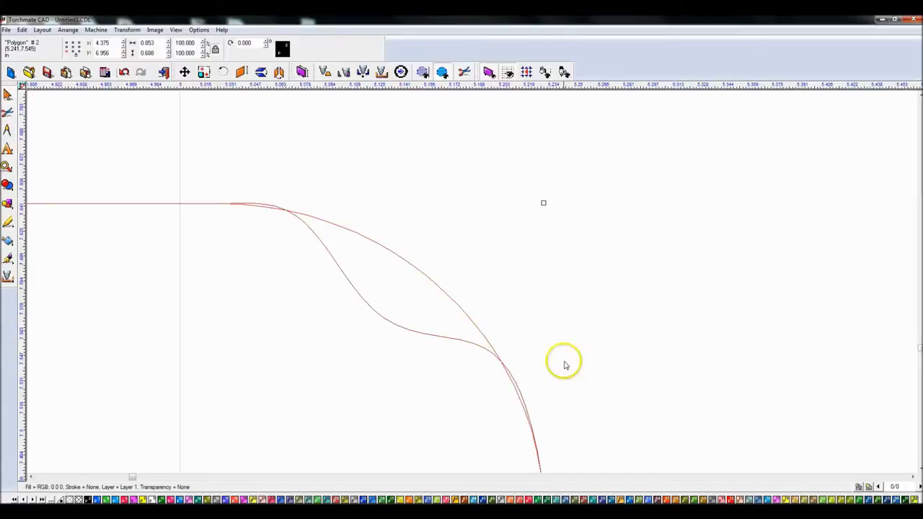
{"action": "scroll", "coordinate": [474, 282], "scroll_direction": "down", "scroll_amount": 2}
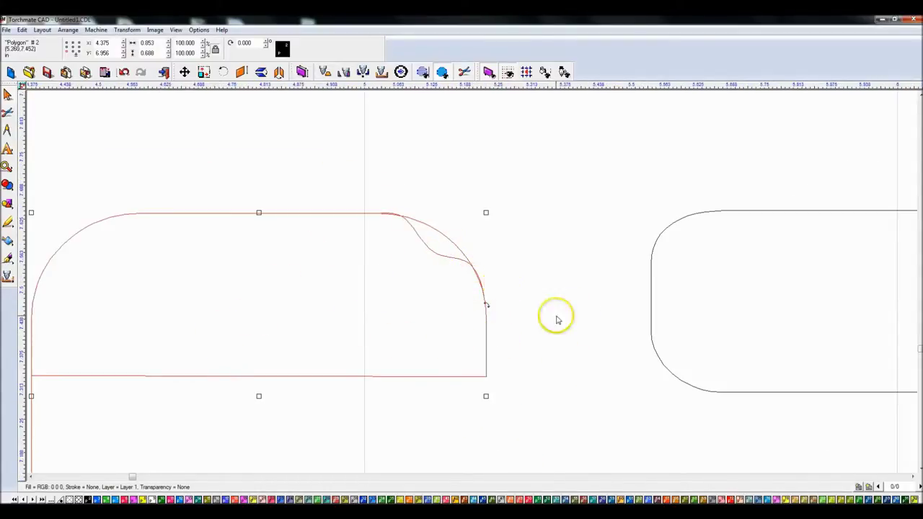
{"action": "scroll", "coordinate": [525, 319], "scroll_direction": "down", "scroll_amount": 2}
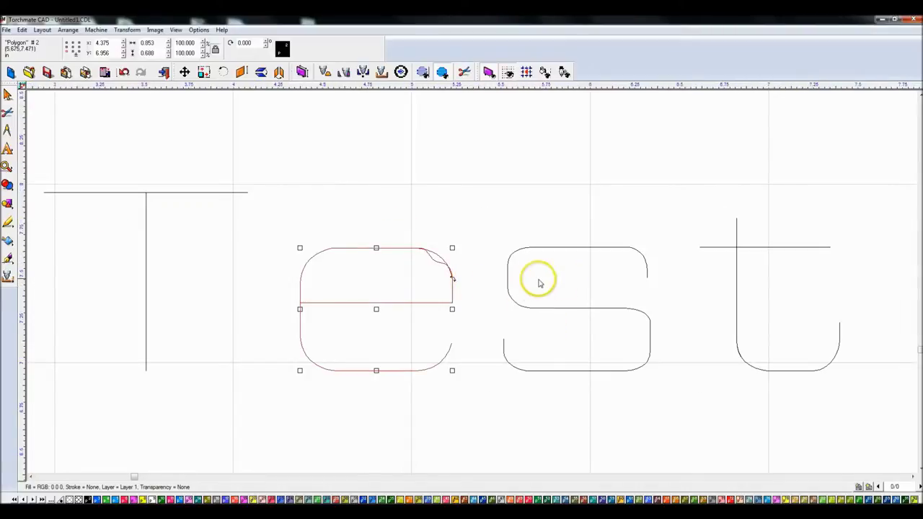
{"action": "left_click", "coordinate": [468, 279]}
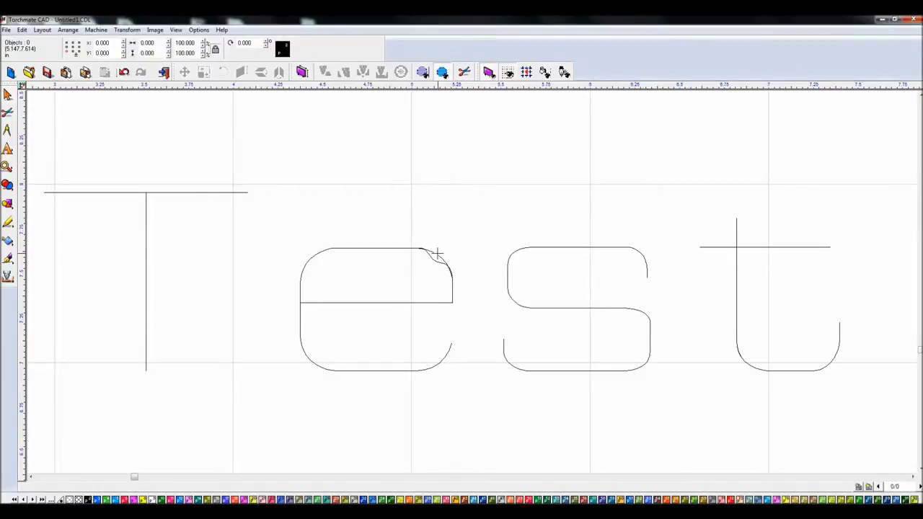
Select all the "Test Me" lettering and delete it
{"action": "scroll", "coordinate": [467, 258], "scroll_direction": "down", "scroll_amount": 4}
{"action": "scroll", "coordinate": [490, 285], "scroll_direction": "up", "scroll_amount": 2}
{"action": "scroll", "coordinate": [440, 274], "scroll_direction": "down", "scroll_amount": 2}
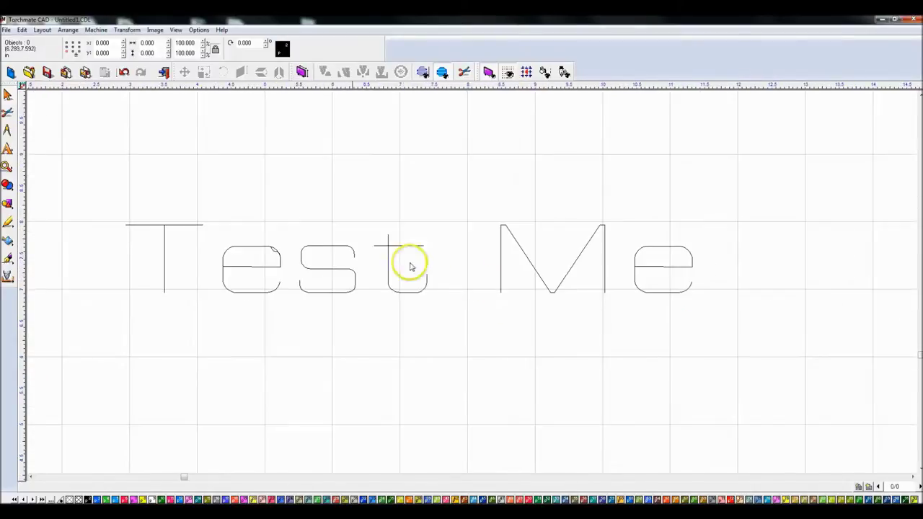
{"action": "left_click_drag", "start_coordinate": [98, 167], "coordinate": [771, 387]}
{"action": "key", "text": "Delete"}
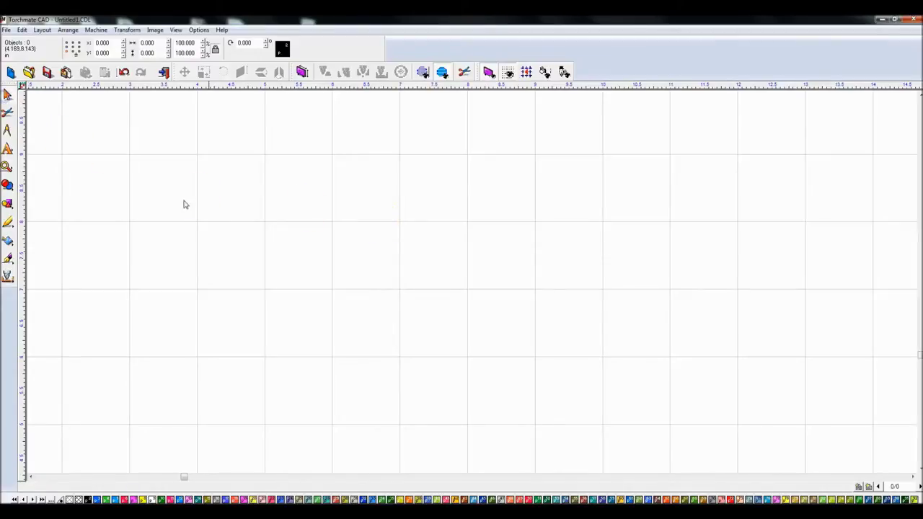
{"action": "left_click", "coordinate": [333, 353]}
Close both font folder windows behind Torchmate CAD and launch BobCAD-CAM V24
{"action": "left_click", "coordinate": [882, 22]}
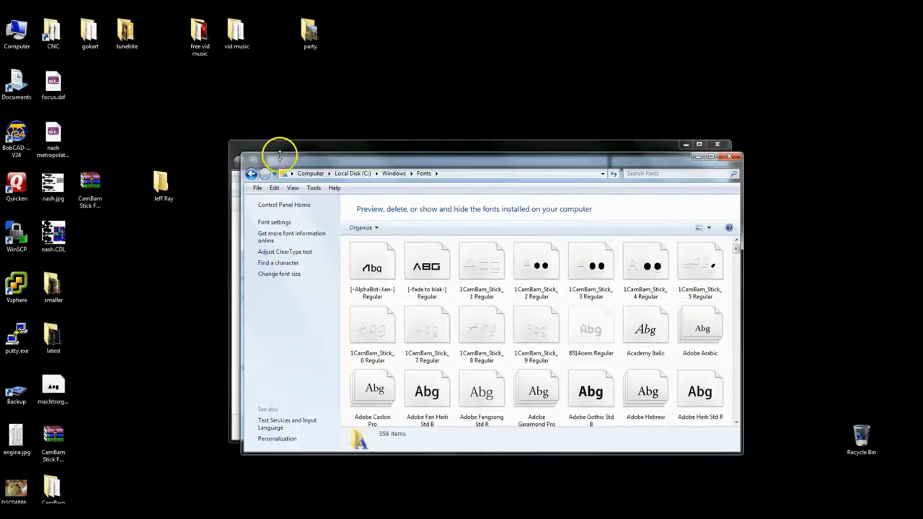
{"action": "left_click", "coordinate": [722, 154]}
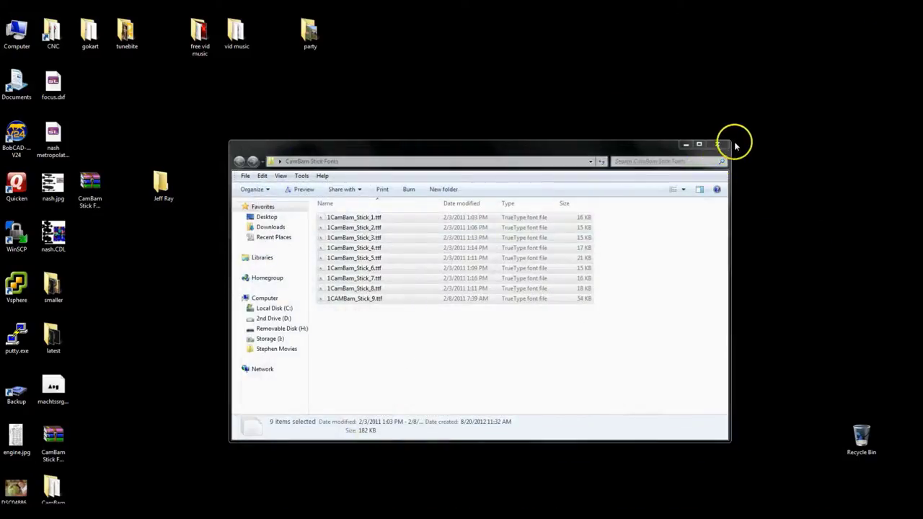
{"action": "left_click", "coordinate": [721, 146]}
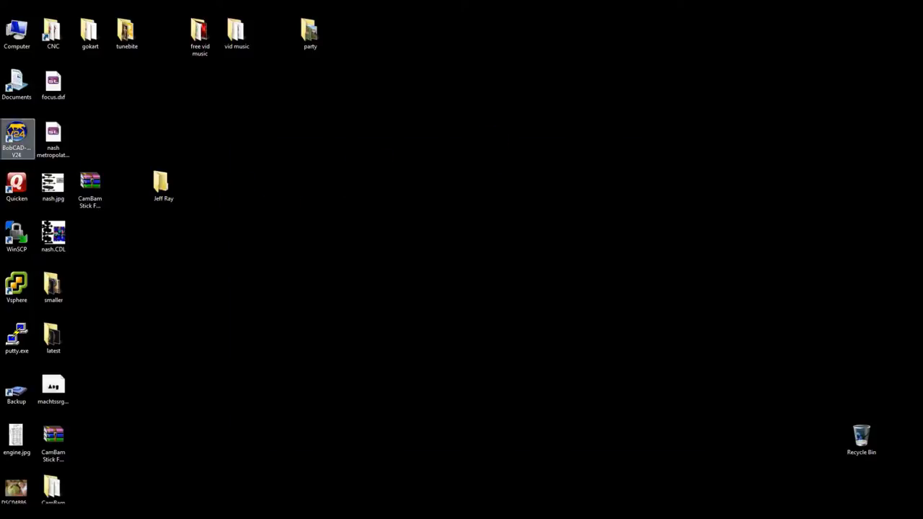
{"action": "left_click", "coordinate": [8, 137]}
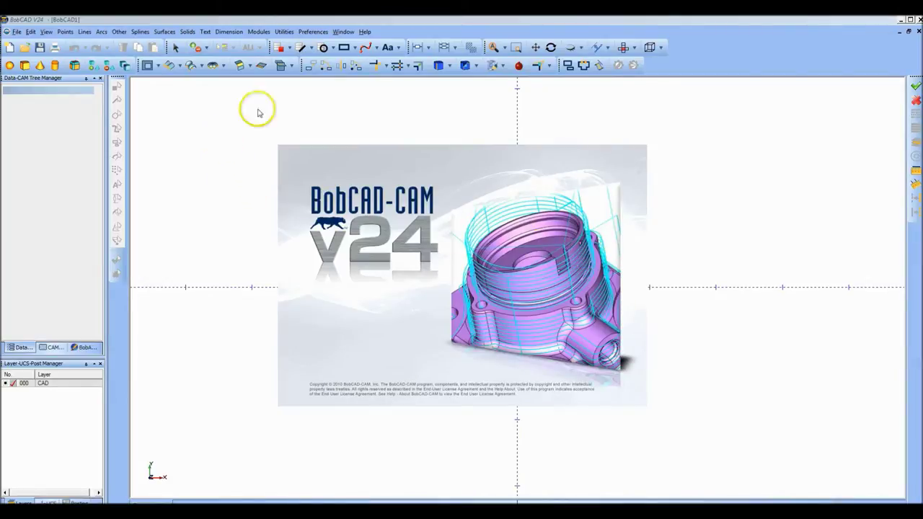
Start a text using the BobCAD font AFNT01 and enter "This is BobCAD stick font 1"
{"action": "left_click", "coordinate": [388, 48]}
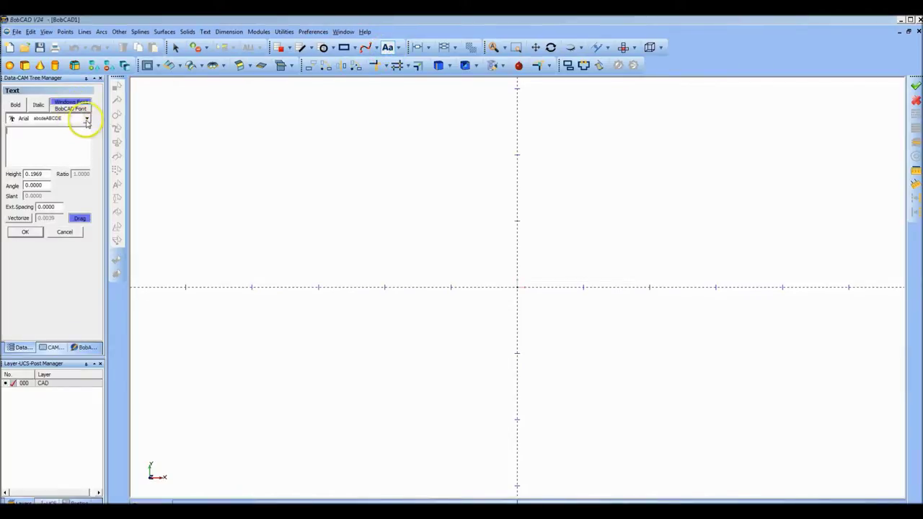
{"action": "left_click", "coordinate": [86, 119]}
{"action": "left_click", "coordinate": [69, 108]}
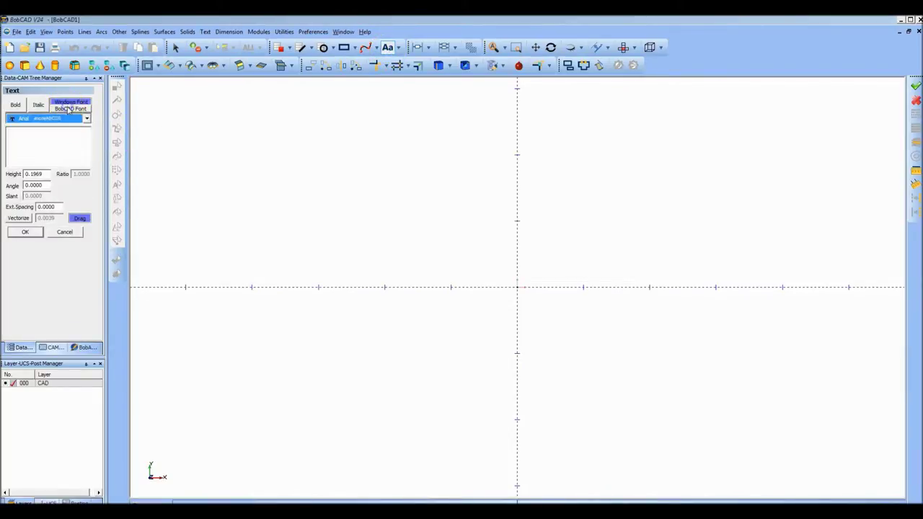
{"action": "left_click", "coordinate": [85, 118]}
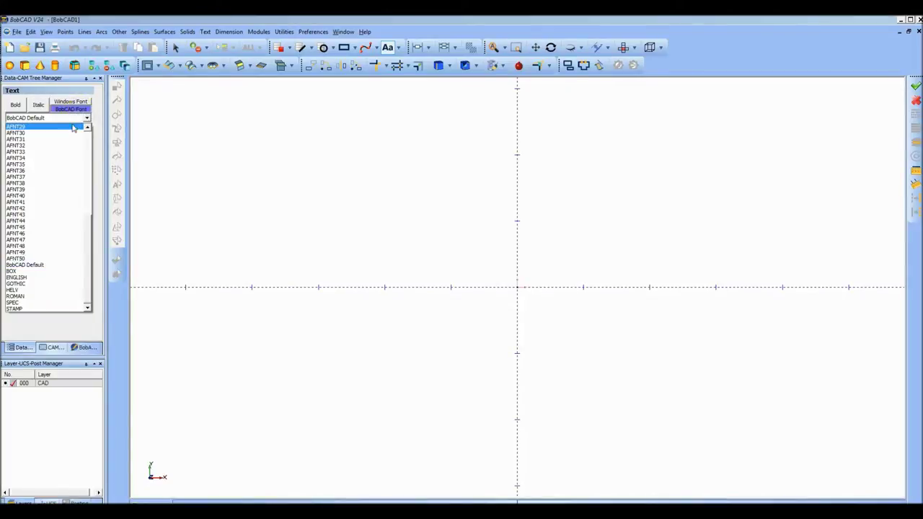
{"action": "left_click_drag", "start_coordinate": [86, 225], "coordinate": [88, 128]}
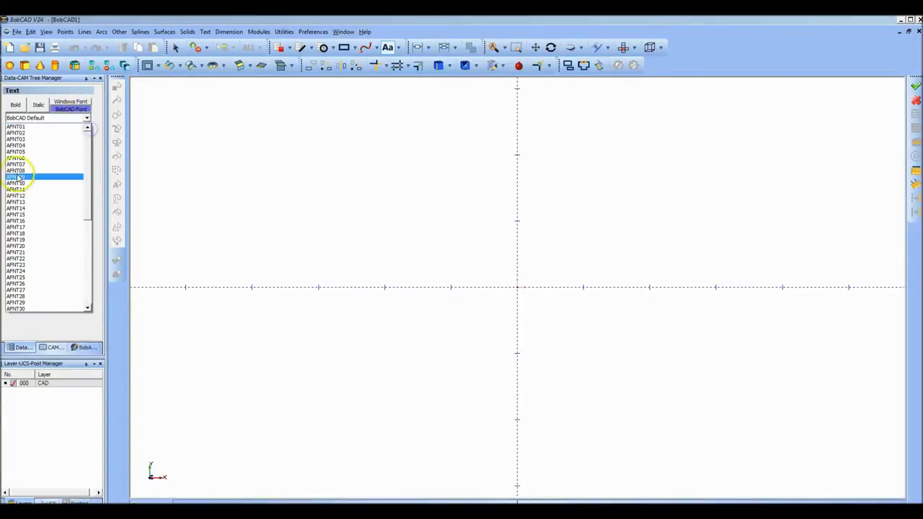
{"action": "left_click", "coordinate": [26, 127]}
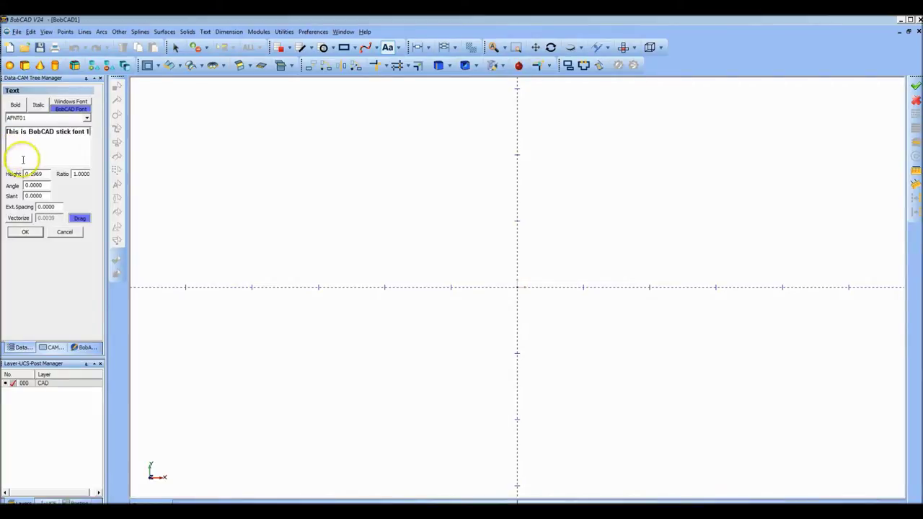
Enable Vectorize for the stick font text and place it in the drawing near the origin
{"action": "left_click", "coordinate": [22, 218]}
{"action": "left_click", "coordinate": [25, 232]}
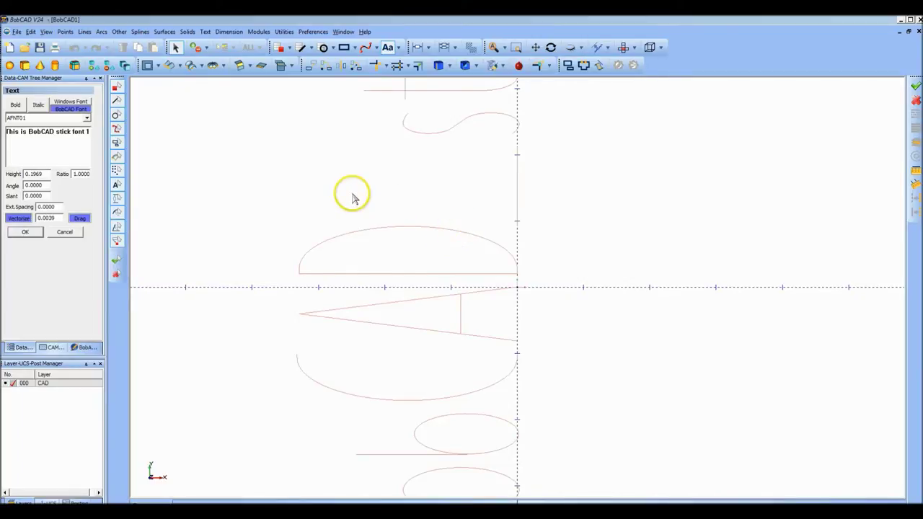
{"action": "left_click", "coordinate": [542, 249]}
Save the drawing to the Desktop as "bobcad" in AutoCAD DXF format
{"action": "left_click", "coordinate": [16, 32]}
{"action": "left_click", "coordinate": [34, 84]}
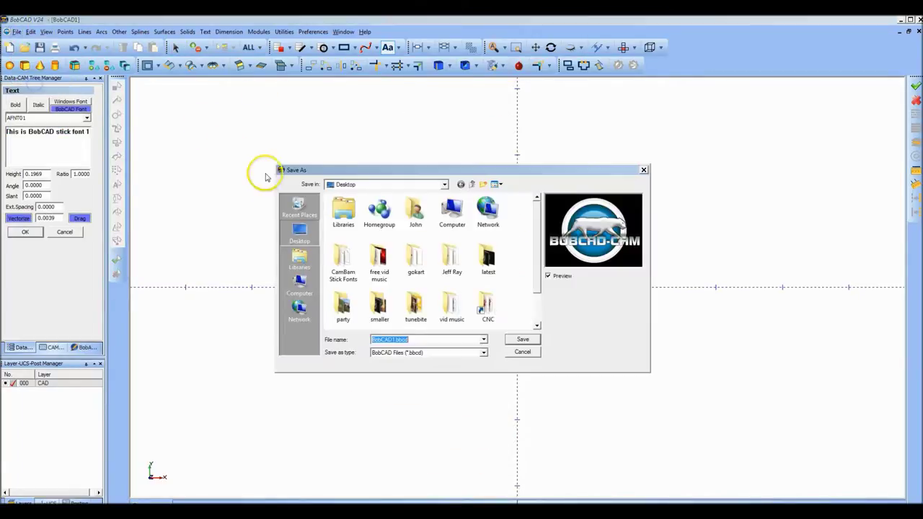
{"action": "type", "text": "bobcad"}
{"action": "left_click", "coordinate": [483, 352]}
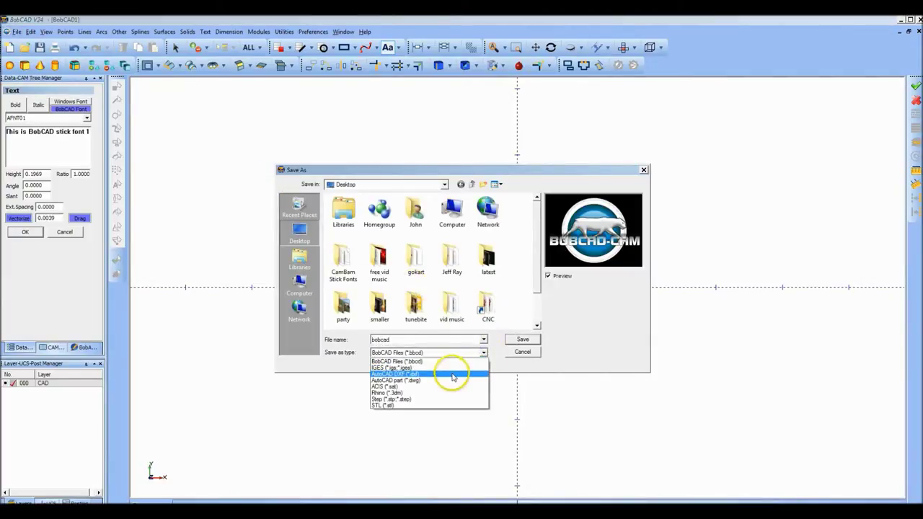
{"action": "left_click", "coordinate": [453, 375]}
{"action": "left_click", "coordinate": [522, 339]}
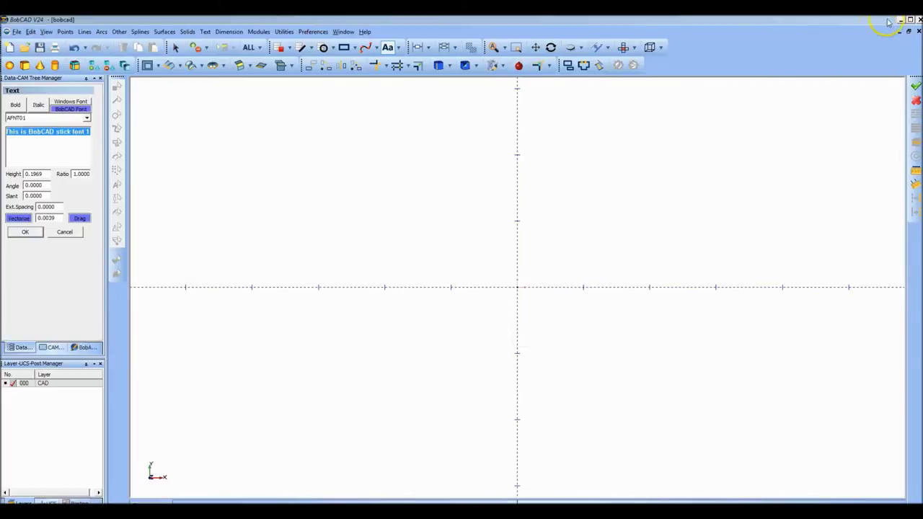
Close the drawing and BobCAD-CAM, and open bobcad.dxf from the desktop in Torchmate CAD
{"action": "left_click", "coordinate": [918, 33]}
{"action": "left_click", "coordinate": [918, 20]}
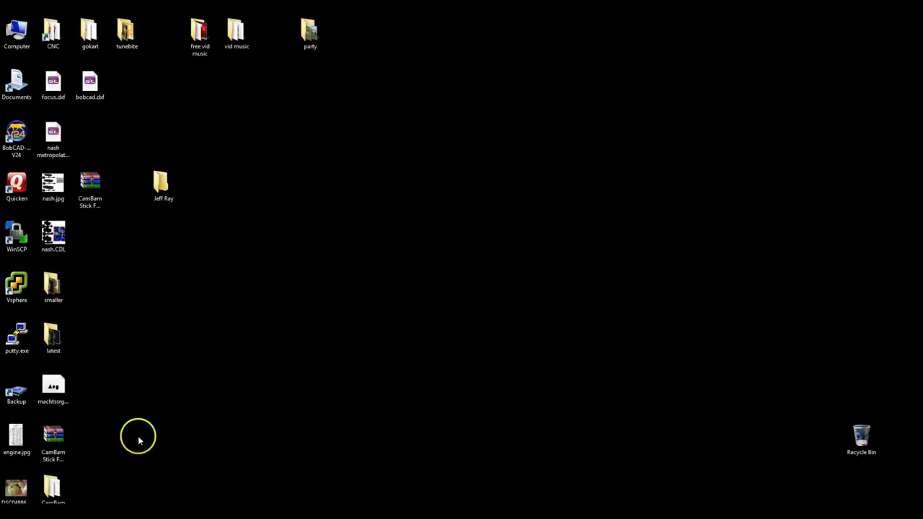
{"action": "left_click", "coordinate": [63, 144]}
{"action": "double_click", "coordinate": [86, 83]}
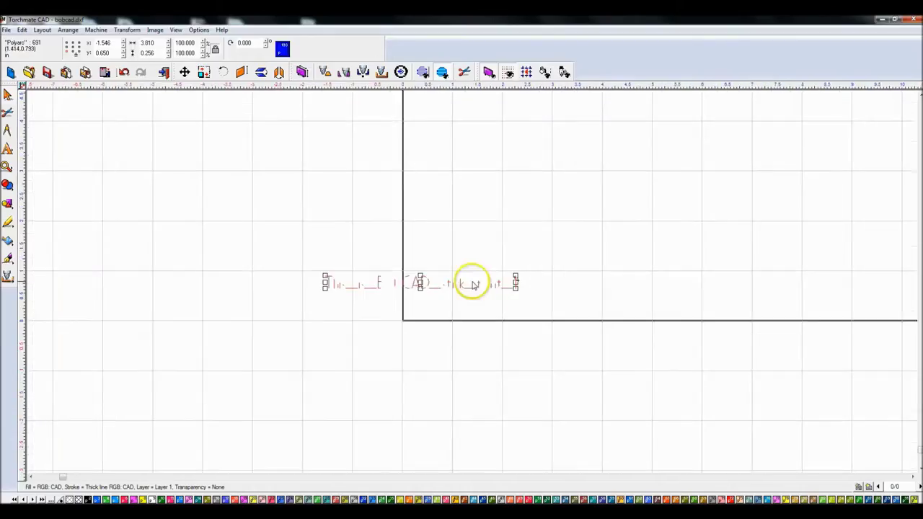
Move the imported text line inside the page near the origin, at about X 0.131 and Y 0.254 in
{"action": "scroll", "coordinate": [473, 285], "scroll_direction": "up", "scroll_amount": 2}
{"action": "left_click", "coordinate": [324, 281]}
{"action": "left_click_drag", "start_coordinate": [324, 281], "coordinate": [488, 321]}
{"action": "scroll", "coordinate": [483, 317], "scroll_direction": "up", "scroll_amount": 2}
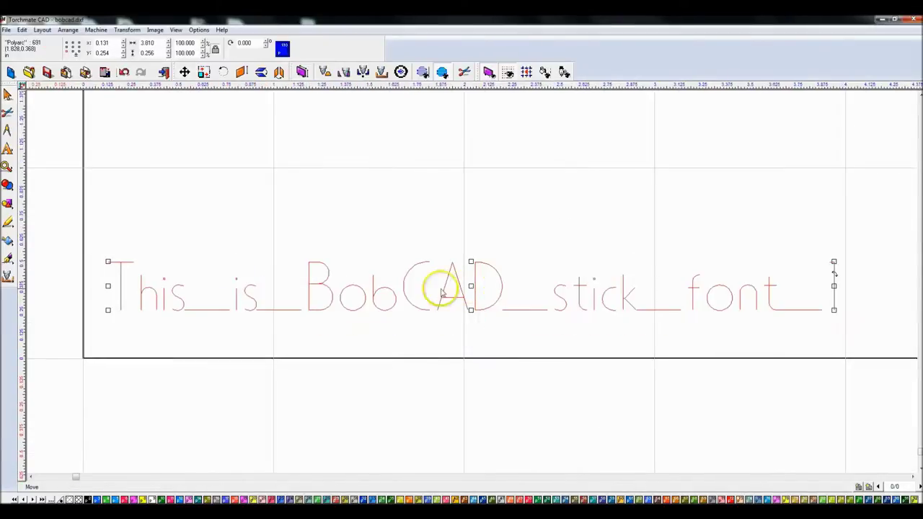
{"action": "left_click", "coordinate": [224, 340]}
{"action": "left_click", "coordinate": [222, 310]}
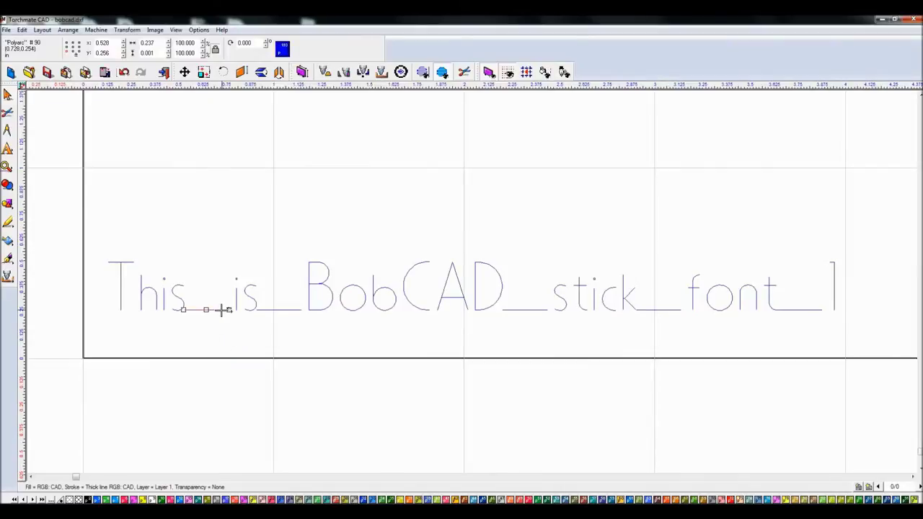
{"action": "left_click", "coordinate": [221, 307]}
{"action": "left_click", "coordinate": [363, 42]}
{"action": "left_click", "coordinate": [238, 268]}
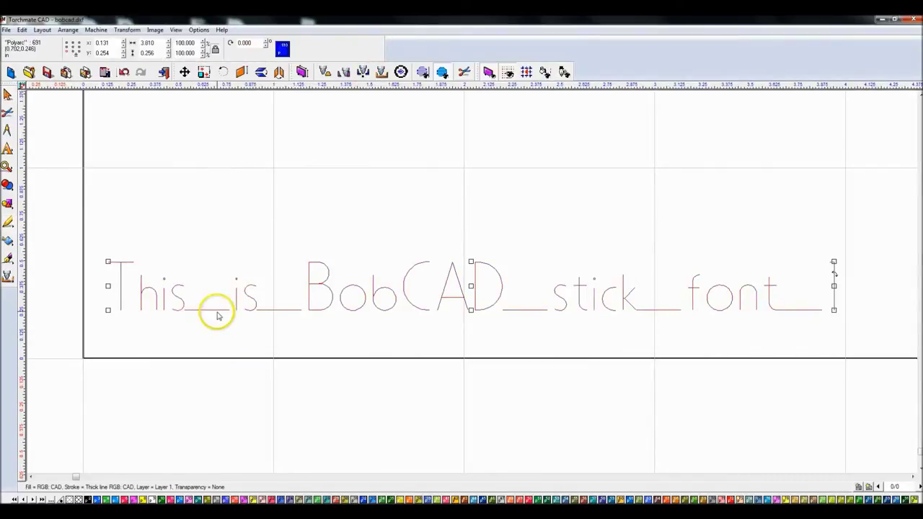
Delete the long baseline lines that fill the spaces between the words of the stick font text
{"action": "left_click", "coordinate": [217, 255]}
{"action": "left_click", "coordinate": [208, 309]}
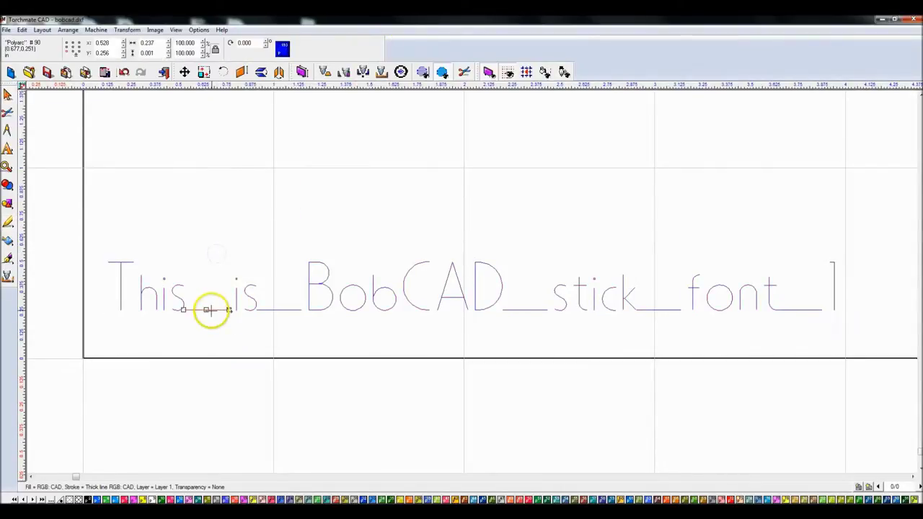
{"action": "key", "text": "Delete"}
{"action": "left_click", "coordinate": [278, 309]}
{"action": "key", "text": "Delete"}
{"action": "left_click", "coordinate": [515, 310]}
{"action": "key", "text": "Delete"}
{"action": "left_click", "coordinate": [666, 309]}
{"action": "key", "text": "Delete"}
{"action": "left_click", "coordinate": [802, 309]}
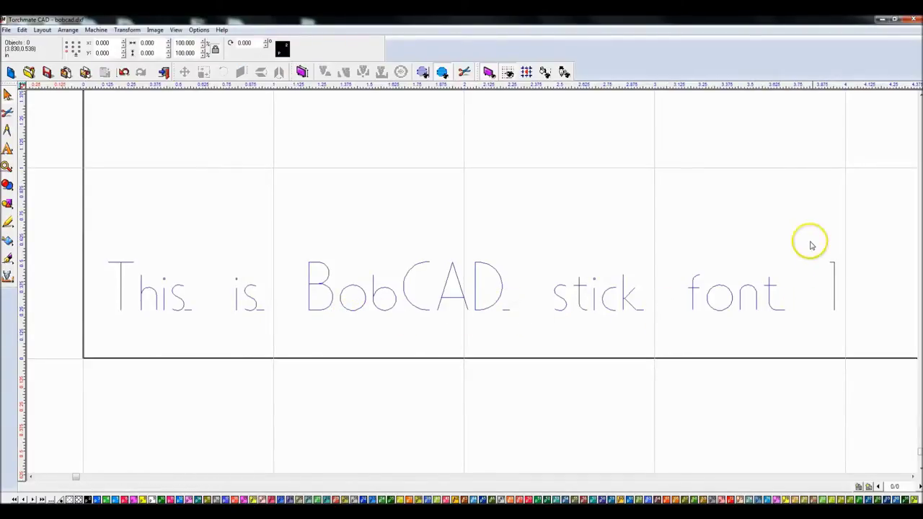
Remove the short baseline stubs left after the words "BobCAD", "stick" and "is", keeping the letters intact
{"action": "left_click_drag", "start_coordinate": [811, 245], "coordinate": [886, 342]}
{"action": "left_click", "coordinate": [529, 279]}
{"action": "left_click_drag", "start_coordinate": [533, 297], "coordinate": [496, 332]}
{"action": "key", "text": "Delete"}
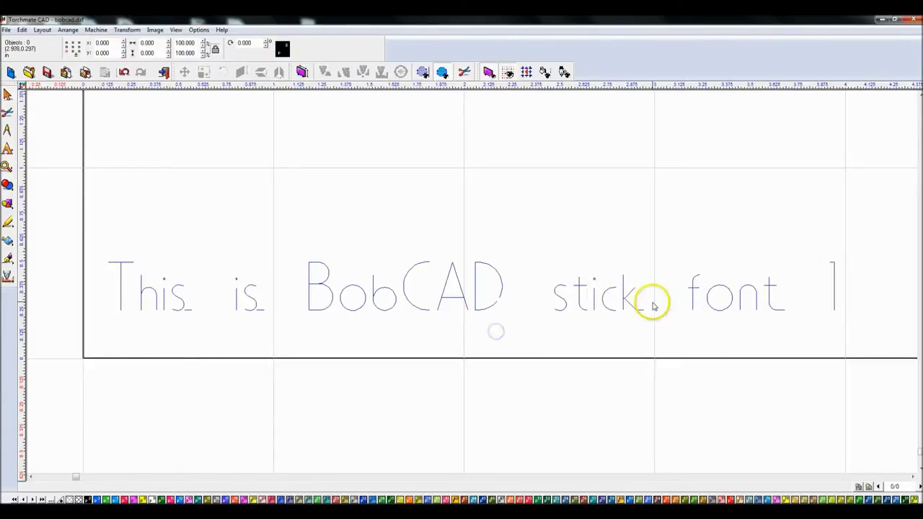
{"action": "left_click_drag", "start_coordinate": [292, 302], "coordinate": [248, 325]}
{"action": "key", "text": "Delete"}
{"action": "key", "text": "ctrl+z"}
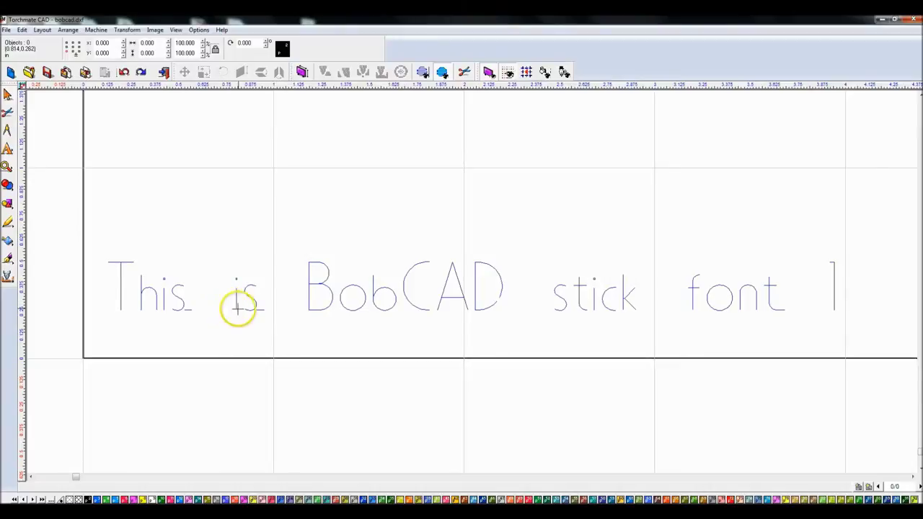
{"action": "left_click_drag", "start_coordinate": [261, 310], "coordinate": [223, 319]}
{"action": "key", "text": "Delete"}
Delete the short baseline stub remaining after the word "This"
{"action": "left_click", "coordinate": [185, 309]}
{"action": "key", "text": "Delete"}
{"action": "left_click_drag", "start_coordinate": [169, 295], "coordinate": [197, 332]}
{"action": "key", "text": "Delete"}
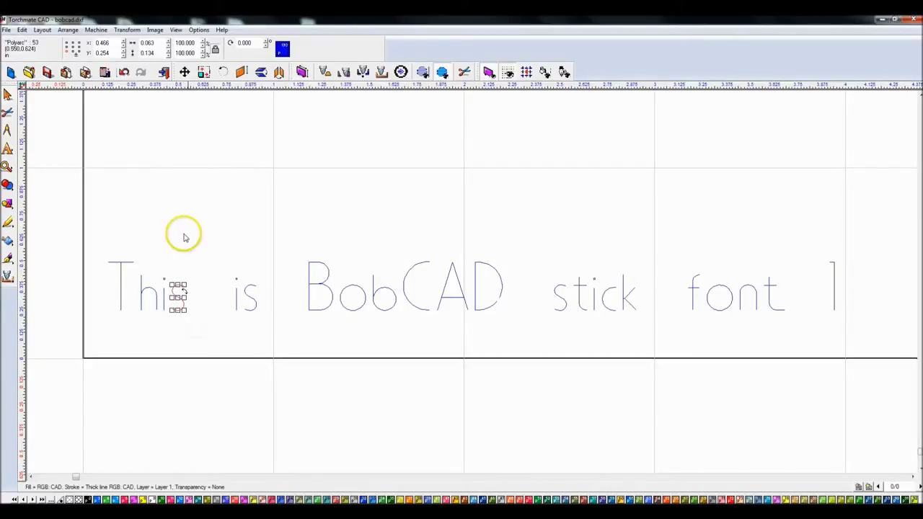
{"action": "left_click", "coordinate": [163, 209]}
{"action": "left_click_drag", "start_coordinate": [165, 269], "coordinate": [202, 332]}
{"action": "left_click", "coordinate": [120, 220]}
Apply Connect Path to the whole text line and check how its letters select
{"action": "left_click_drag", "start_coordinate": [88, 216], "coordinate": [880, 394]}
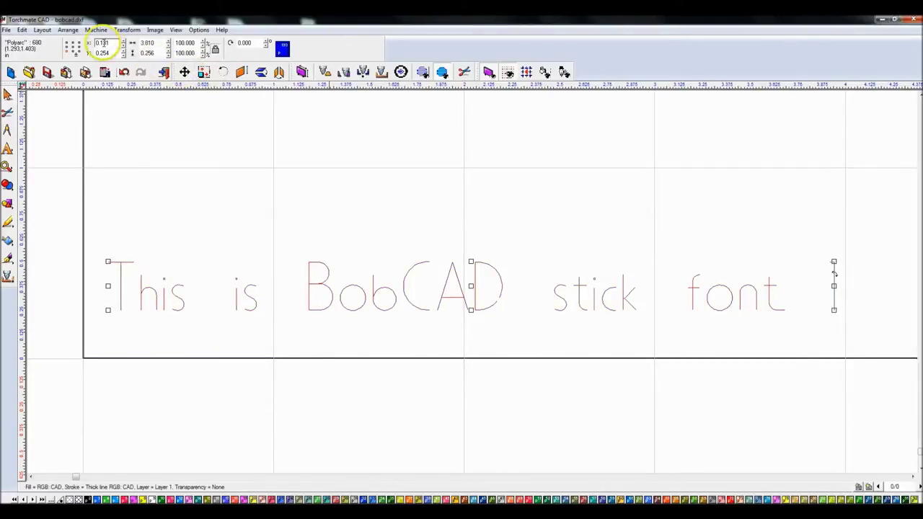
{"action": "left_click", "coordinate": [68, 29]}
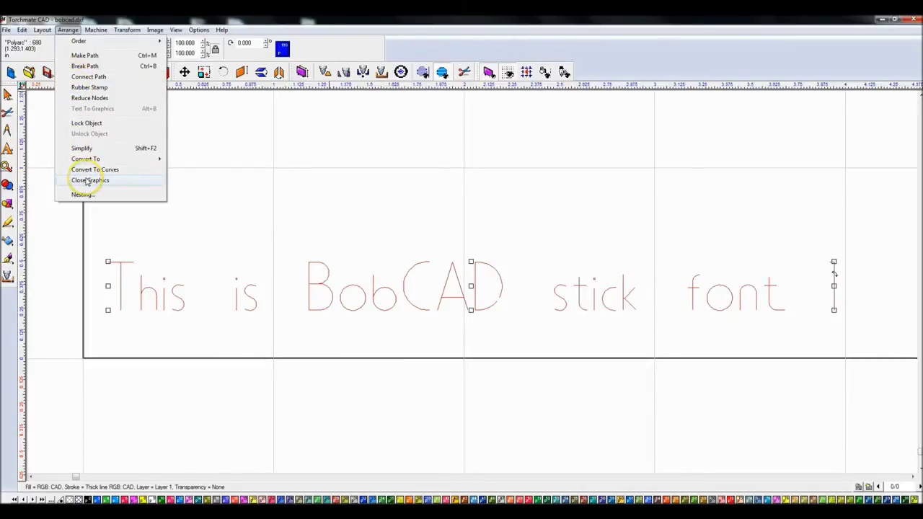
{"action": "left_click", "coordinate": [88, 76]}
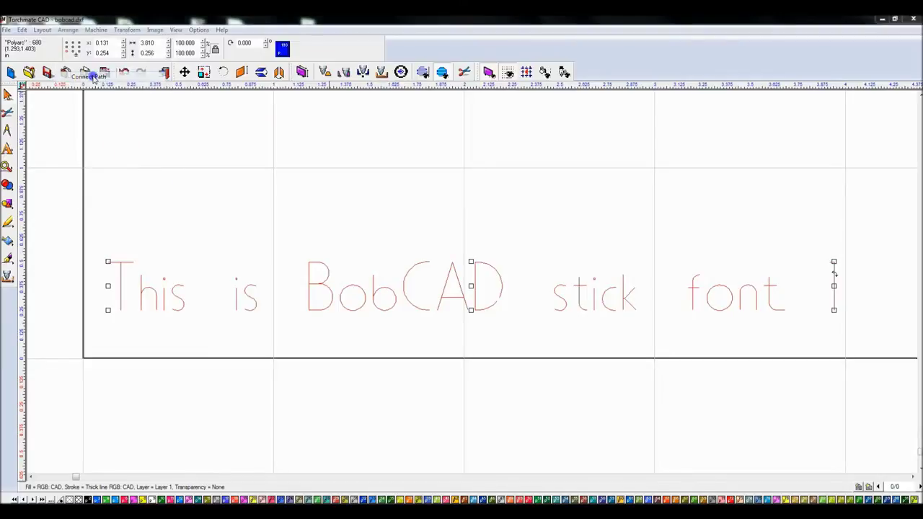
{"action": "left_click", "coordinate": [495, 267]}
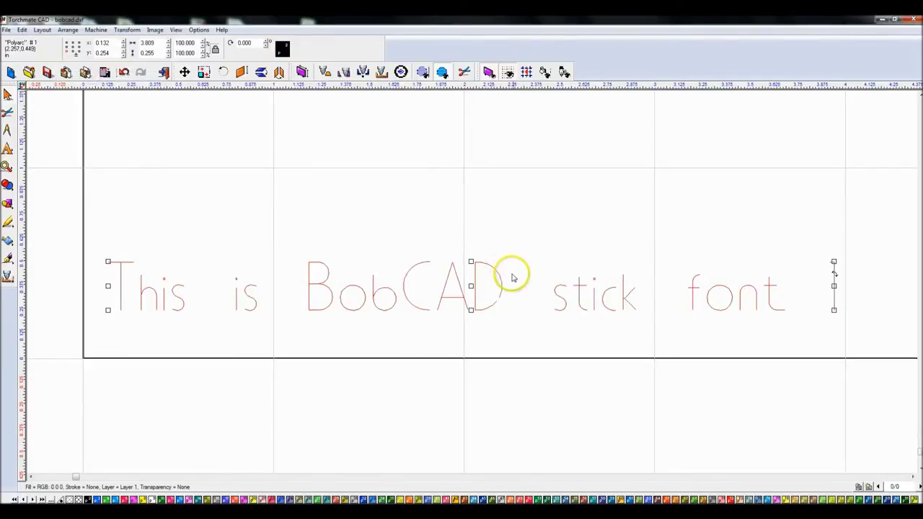
{"action": "left_click", "coordinate": [299, 254]}
{"action": "left_click", "coordinate": [248, 287]}
{"action": "left_click", "coordinate": [248, 284]}
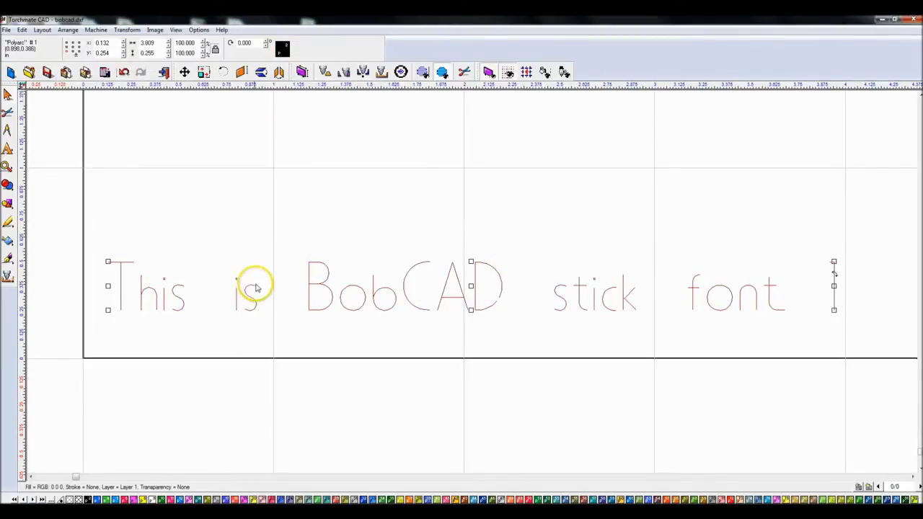
{"action": "left_click", "coordinate": [251, 287]}
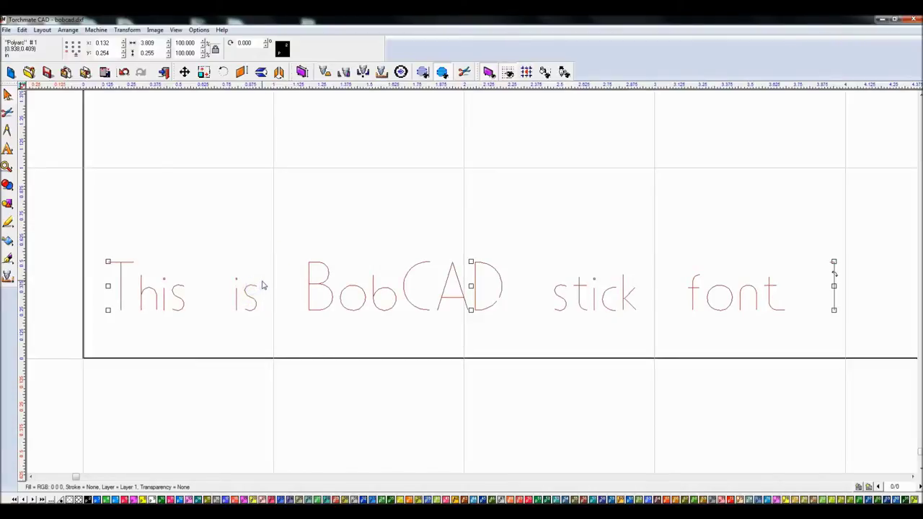
{"action": "left_click", "coordinate": [276, 249]}
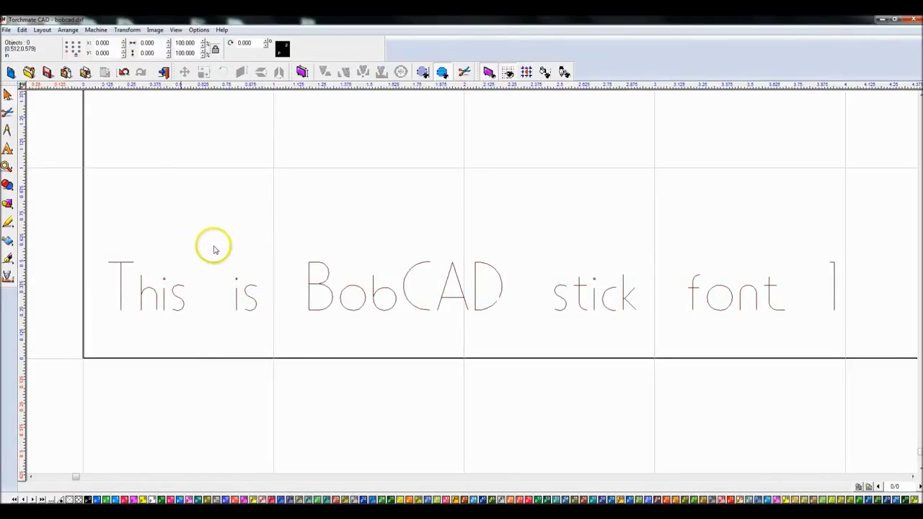
Apply Connect Path to the "s" of "This" and inspect the letter's curve up close
{"action": "left_click_drag", "start_coordinate": [200, 272], "coordinate": [168, 338]}
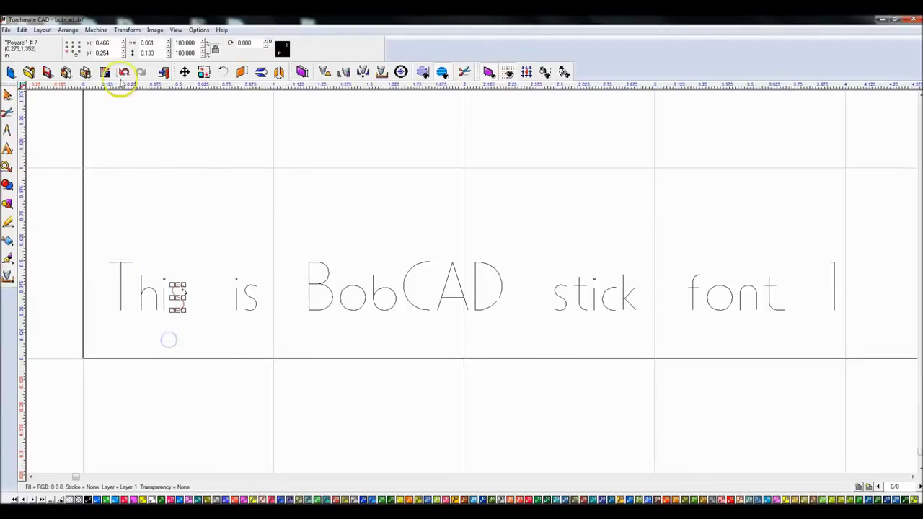
{"action": "left_click", "coordinate": [68, 29]}
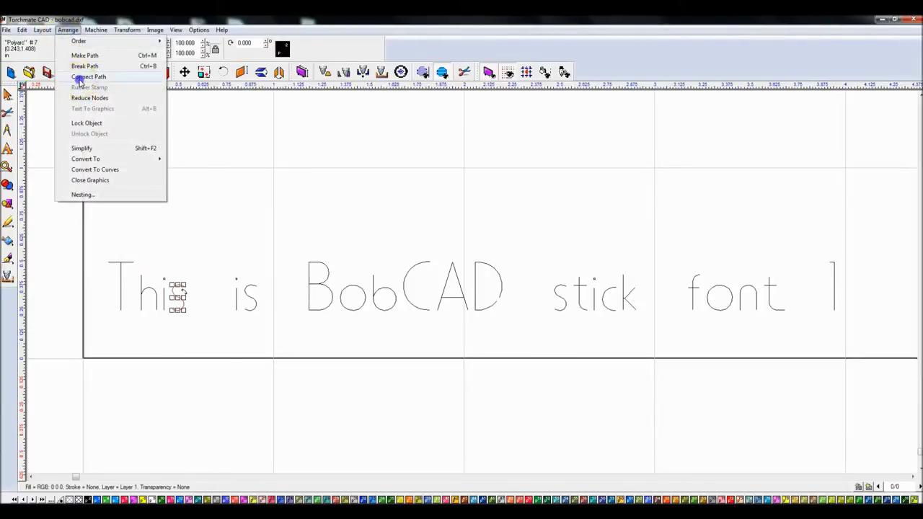
{"action": "left_click", "coordinate": [81, 77]}
{"action": "left_click", "coordinate": [490, 264]}
{"action": "left_click", "coordinate": [220, 301]}
{"action": "left_click", "coordinate": [181, 299]}
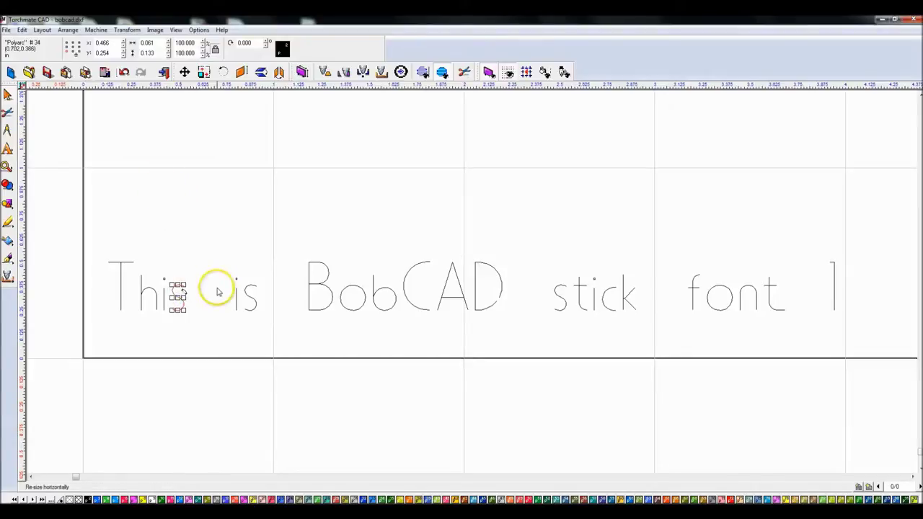
{"action": "scroll", "coordinate": [476, 285], "scroll_direction": "up", "scroll_amount": 5}
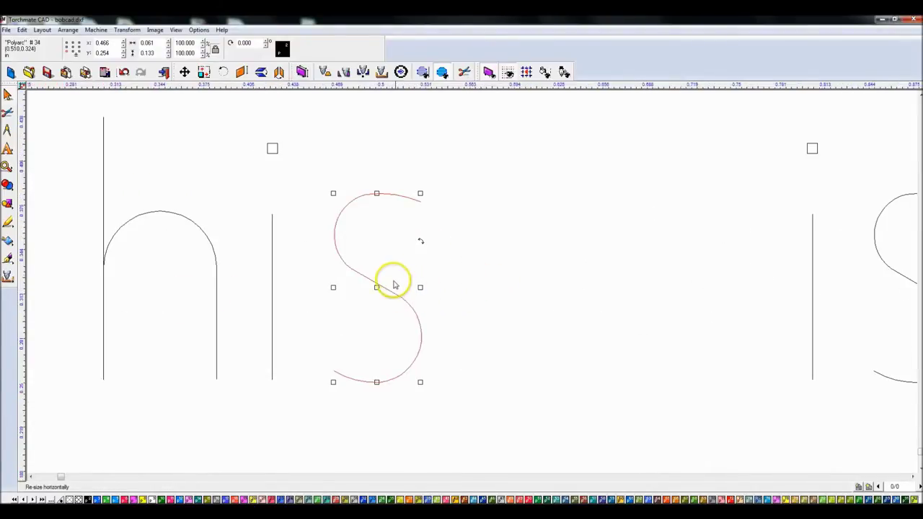
{"action": "left_click", "coordinate": [469, 257]}
{"action": "scroll", "coordinate": [469, 258], "scroll_direction": "down", "scroll_amount": 6}
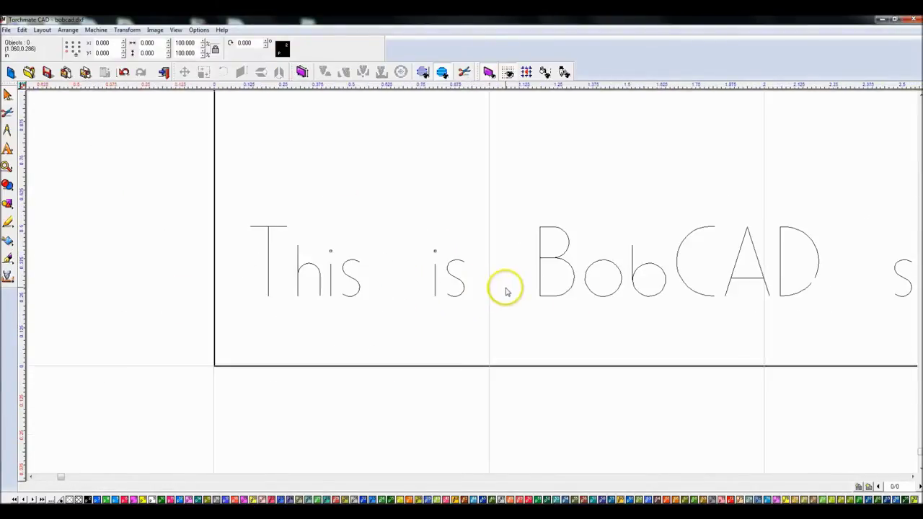
Close the gap in the curve of the "D" in "BobCAD" by joining its open end with a line in node editing
{"action": "double_click", "coordinate": [809, 285]}
{"action": "scroll", "coordinate": [807, 285], "scroll_direction": "up", "scroll_amount": 3}
{"action": "scroll", "coordinate": [487, 272], "scroll_direction": "up", "scroll_amount": 3}
{"action": "left_click", "coordinate": [457, 260]}
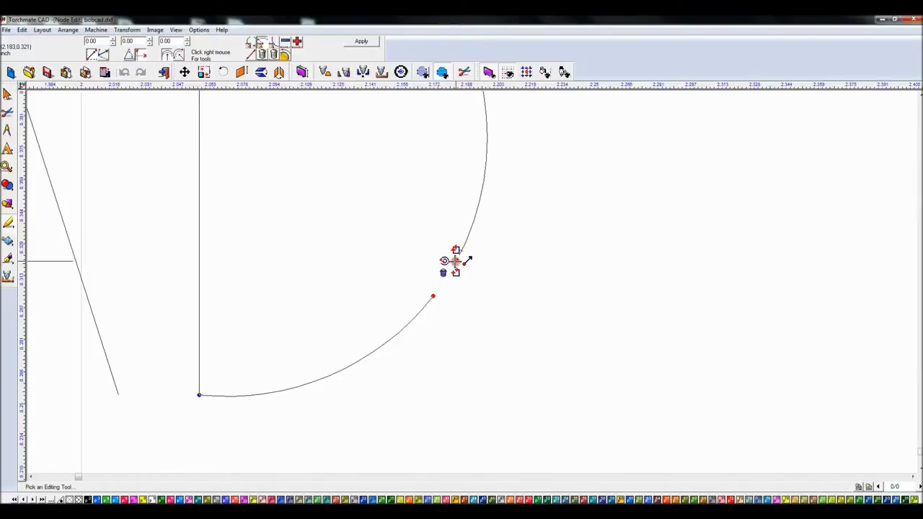
{"action": "left_click", "coordinate": [454, 251]}
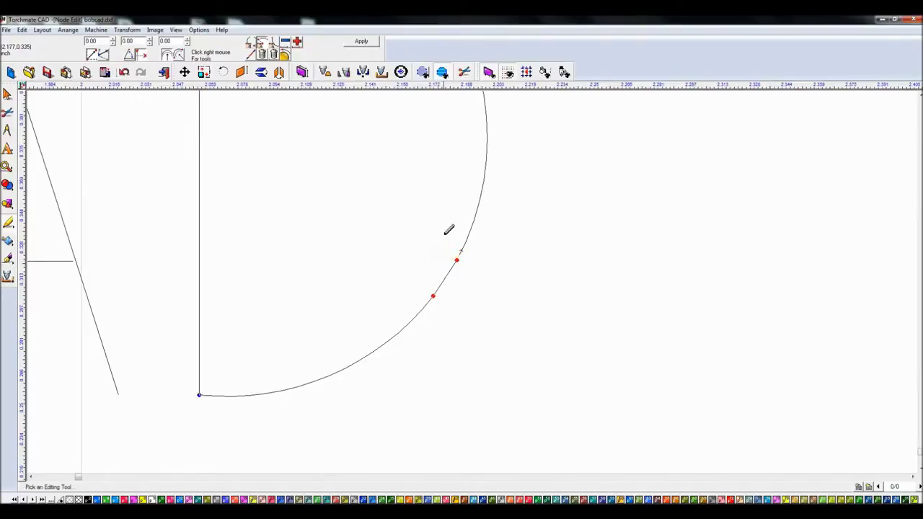
{"action": "left_click", "coordinate": [361, 42]}
{"action": "scroll", "coordinate": [509, 247], "scroll_direction": "down", "scroll_amount": 4}
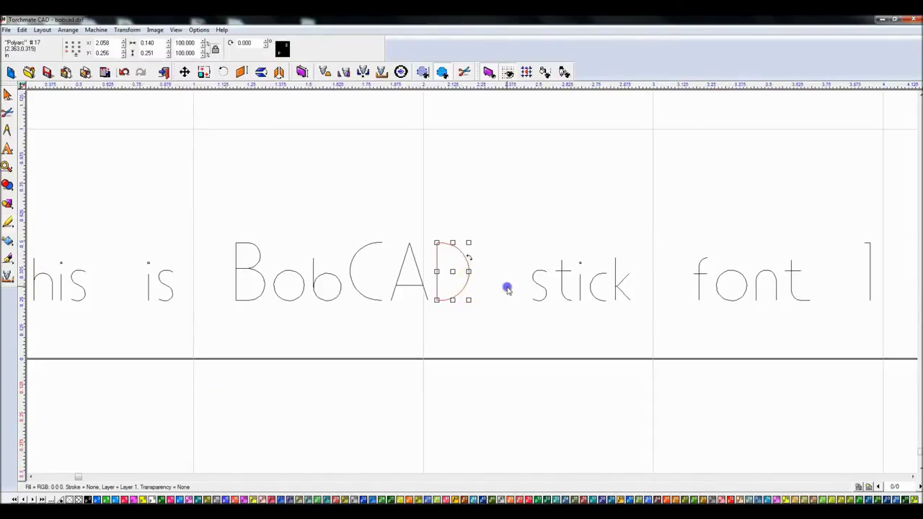
{"action": "left_click", "coordinate": [473, 283]}
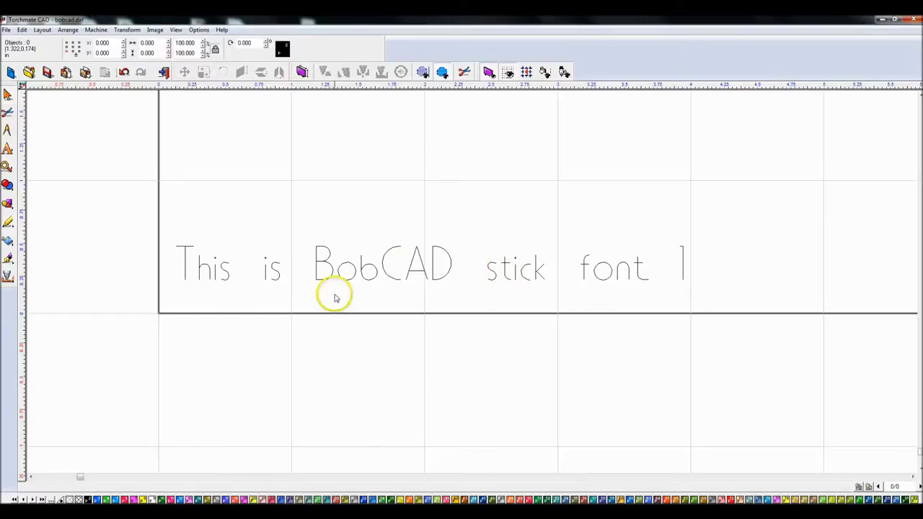
Select the entire text line and move it off the page, beyond the vertical page edge and above its current height
{"action": "scroll", "coordinate": [285, 343], "scroll_direction": "down", "scroll_amount": 3}
{"action": "left_click_drag", "start_coordinate": [370, 196], "coordinate": [724, 326]}
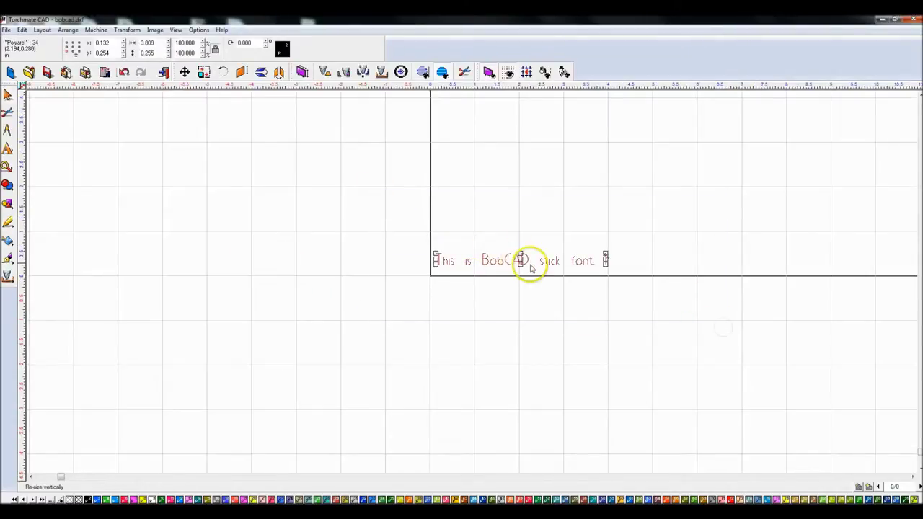
{"action": "left_click_drag", "start_coordinate": [521, 260], "coordinate": [315, 180]}
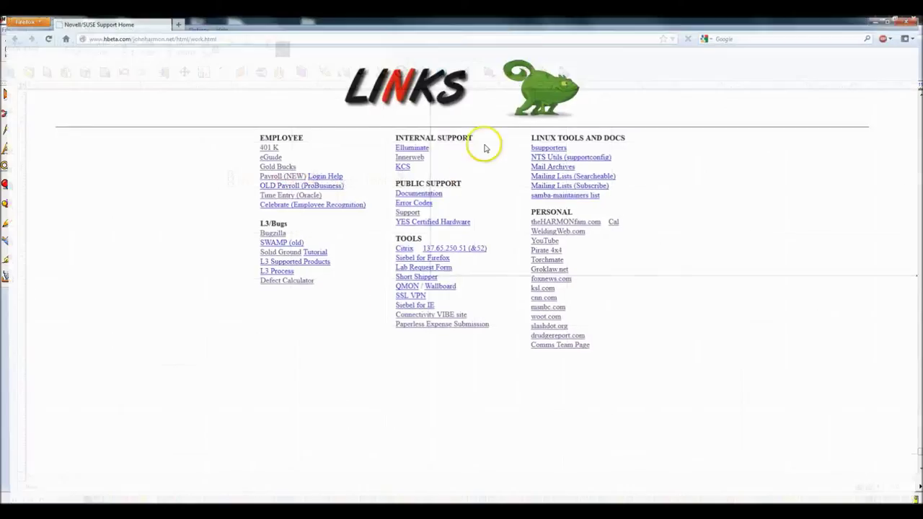
Switch to Firefox, open signtorch.com and go to the DXF Fonts section of the SignTorch Store
{"action": "left_click", "coordinate": [390, 36]}
{"action": "type", "text": "signtorch.com/"}
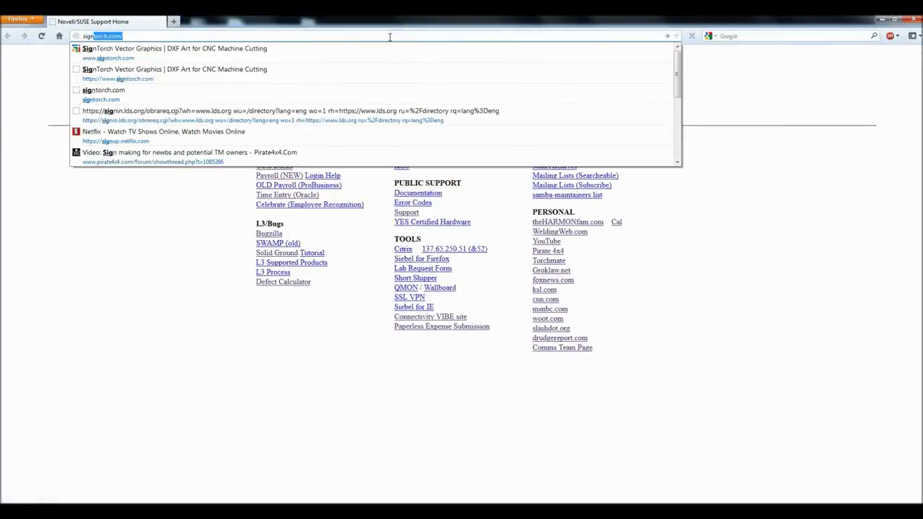
{"action": "key", "text": "Return"}
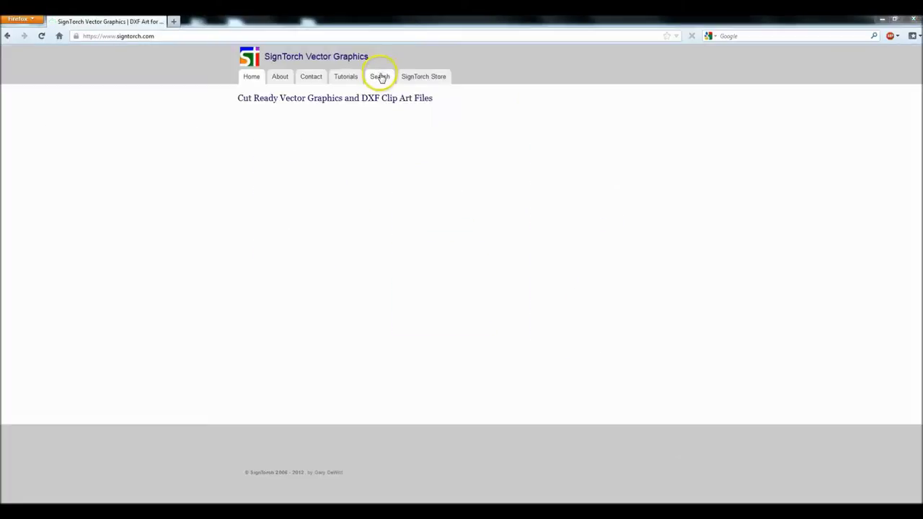
{"action": "left_click", "coordinate": [417, 76]}
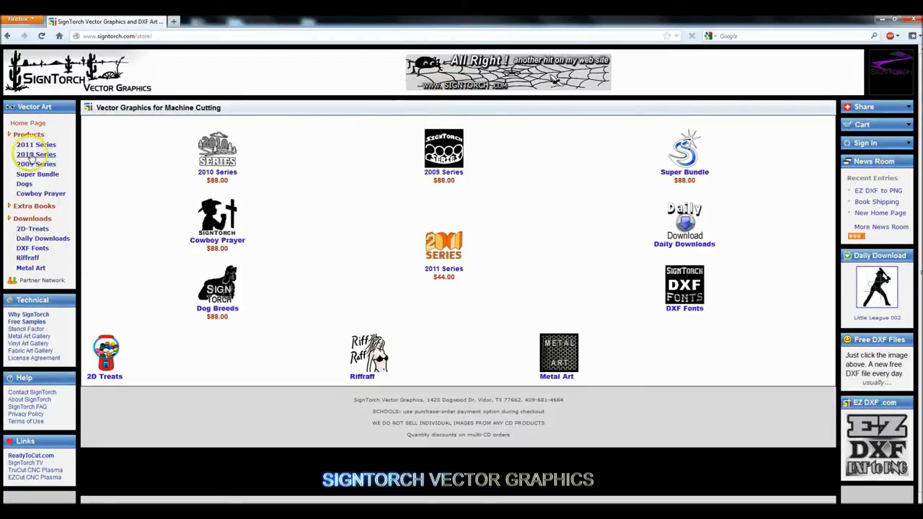
{"action": "left_click", "coordinate": [32, 247]}
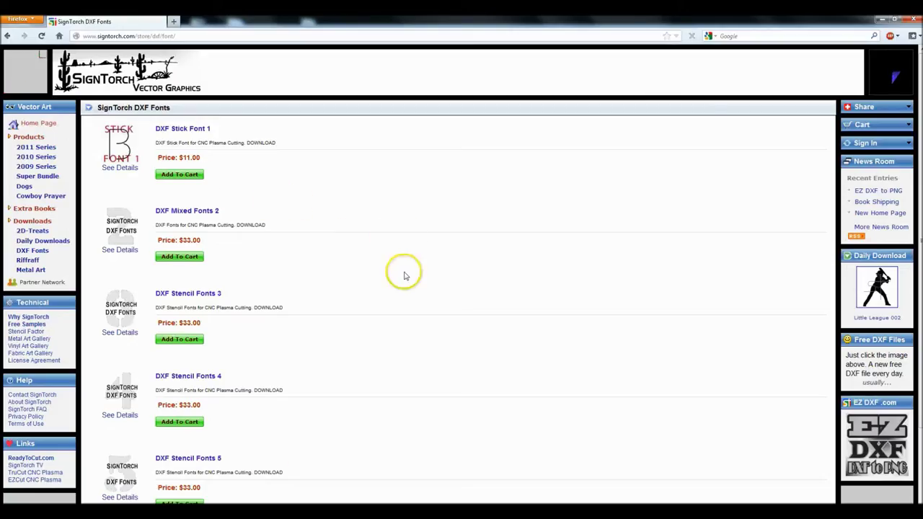
Look through the DXF font products, view the details of DXF Stick Font 1 and close the browser
{"action": "scroll", "coordinate": [303, 321], "scroll_direction": "down", "scroll_amount": 3}
{"action": "scroll", "coordinate": [311, 311], "scroll_direction": "up", "scroll_amount": 3}
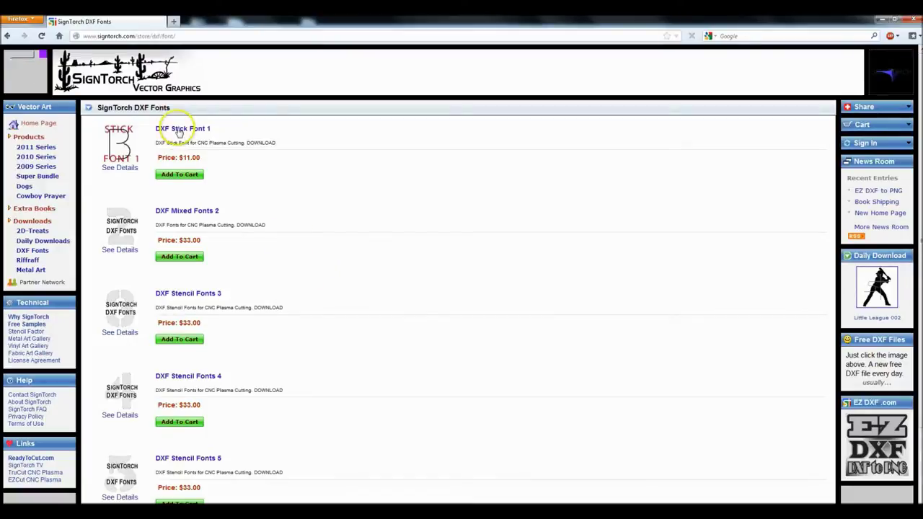
{"action": "left_click", "coordinate": [181, 133]}
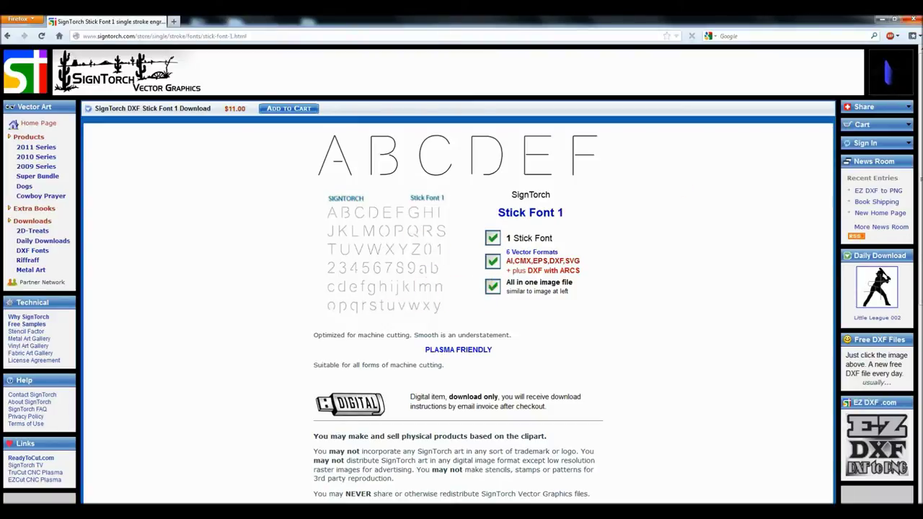
{"action": "left_click", "coordinate": [916, 21]}
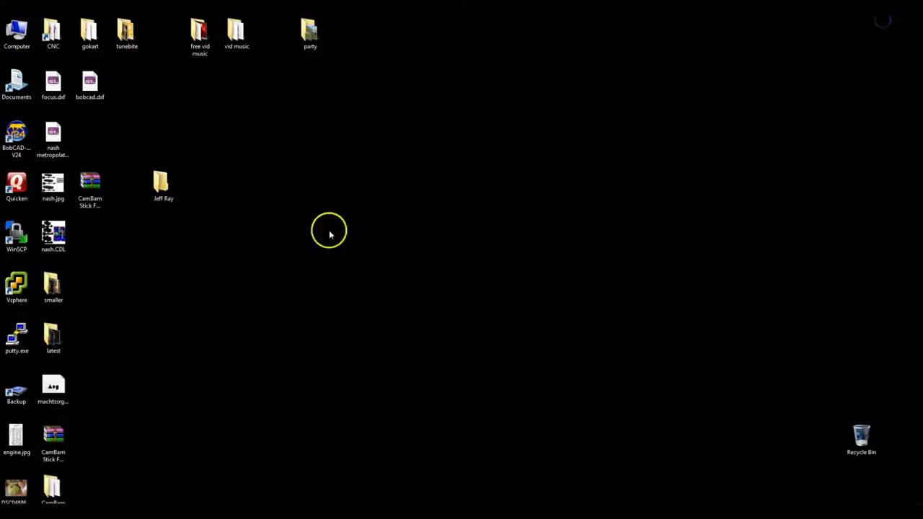
Open the CNC folder, go to sign torch > font and bring signtorch-stickfont1~.dxf into the Torchmate CAD drawing
{"action": "left_click", "coordinate": [50, 29]}
{"action": "double_click", "coordinate": [51, 29]}
{"action": "key", "text": "s"}
{"action": "key", "text": "Return"}
{"action": "key", "text": "f"}
{"action": "key", "text": "Return"}
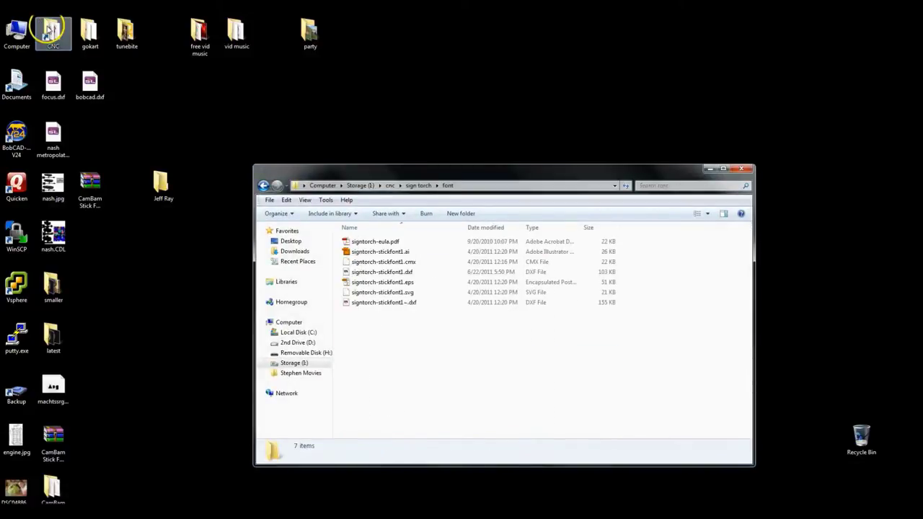
{"action": "left_click", "coordinate": [389, 303]}
{"action": "double_click", "coordinate": [389, 302]}
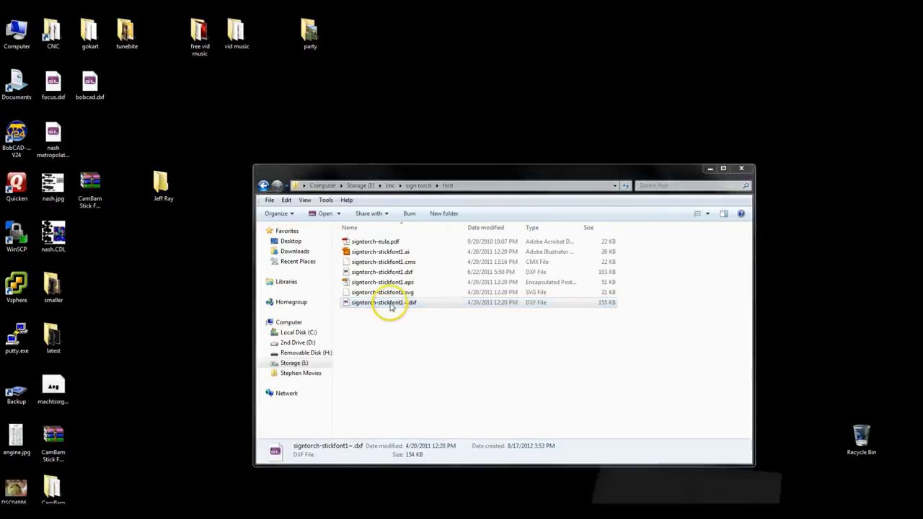
Move the imported stick font character set off the page, beyond its left edge, and deselect it
{"action": "scroll", "coordinate": [548, 264], "scroll_direction": "down", "scroll_amount": 2}
{"action": "scroll", "coordinate": [488, 271], "scroll_direction": "down", "scroll_amount": 3}
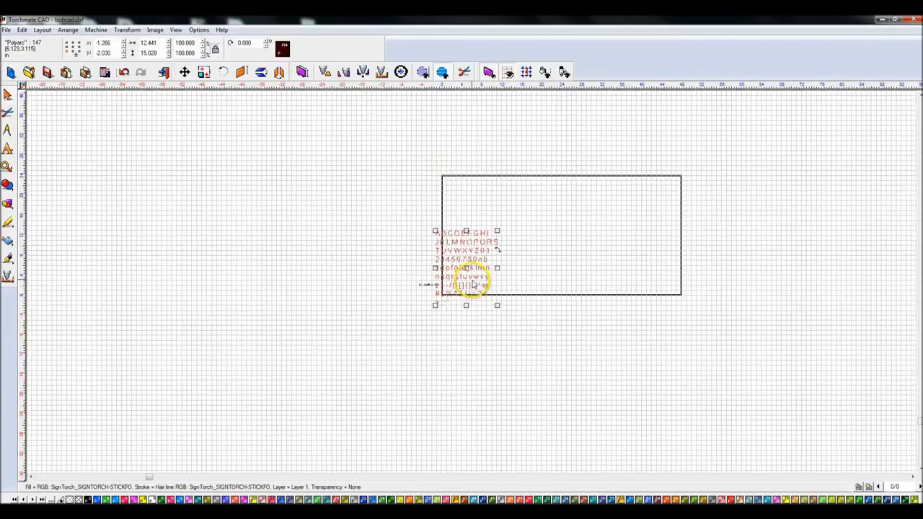
{"action": "left_click_drag", "start_coordinate": [470, 268], "coordinate": [407, 214]}
{"action": "scroll", "coordinate": [451, 217], "scroll_direction": "up", "scroll_amount": 3}
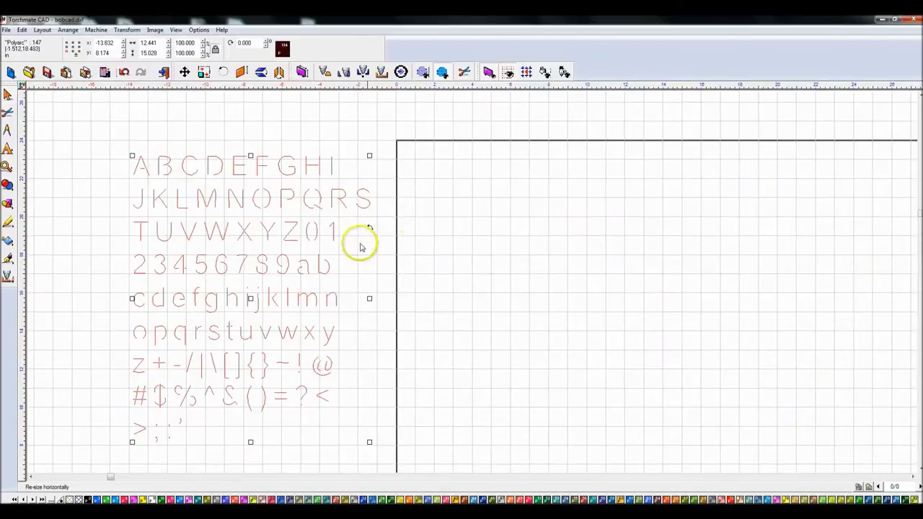
{"action": "left_click", "coordinate": [435, 258]}
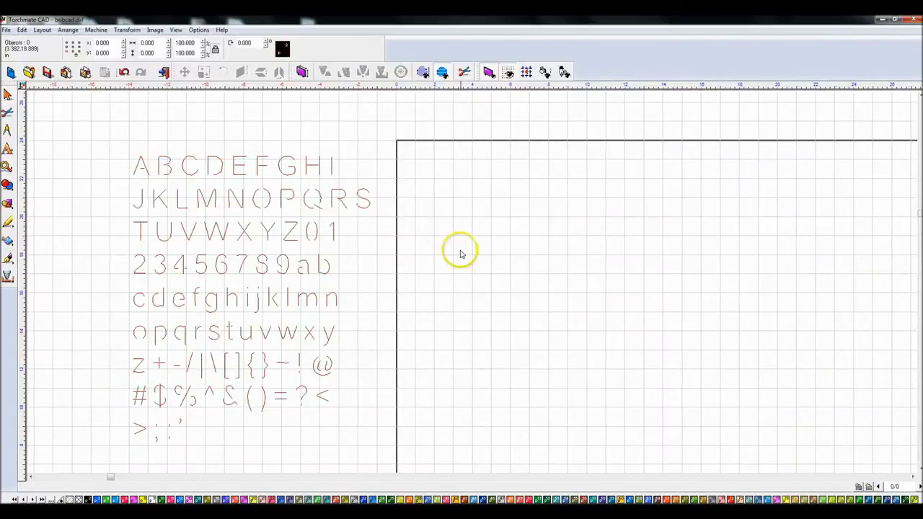
{"action": "left_click_drag", "start_coordinate": [397, 238], "coordinate": [349, 167]}
{"action": "left_click", "coordinate": [437, 258]}
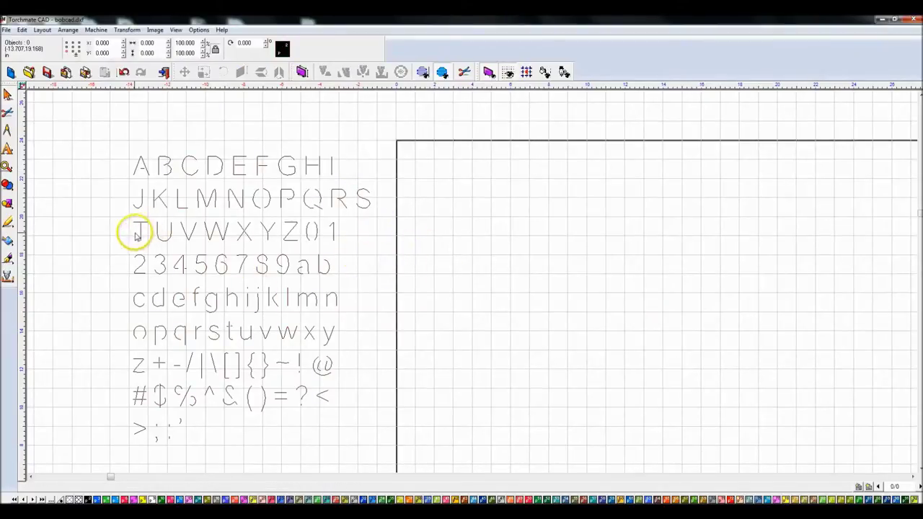
Copy the letters T, e, s and t from the character set onto the page to spell "Test"
{"action": "left_click_drag", "start_coordinate": [120, 210], "coordinate": [503, 221]}
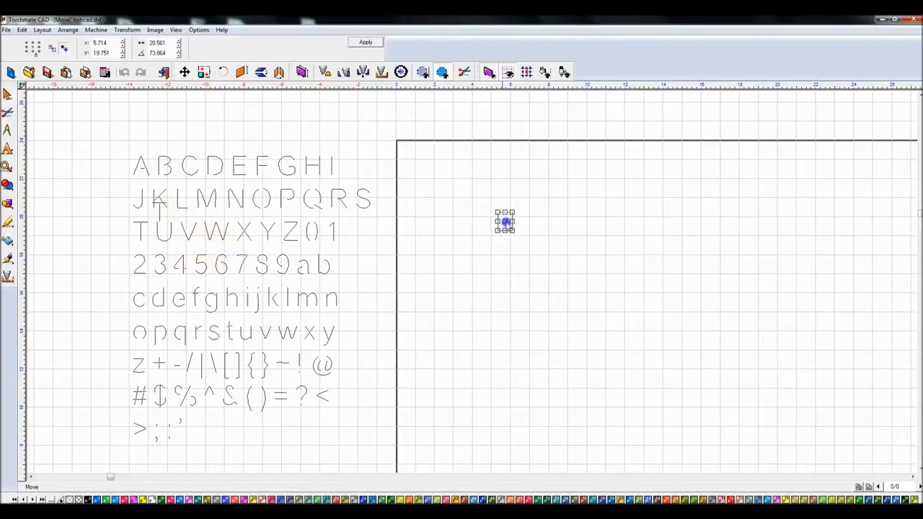
{"action": "left_click", "coordinate": [380, 222]}
{"action": "left_click_drag", "start_coordinate": [173, 287], "coordinate": [513, 221]}
{"action": "left_click", "coordinate": [388, 303]}
{"action": "left_click_drag", "start_coordinate": [198, 315], "coordinate": [534, 223]}
{"action": "left_click", "coordinate": [541, 266]}
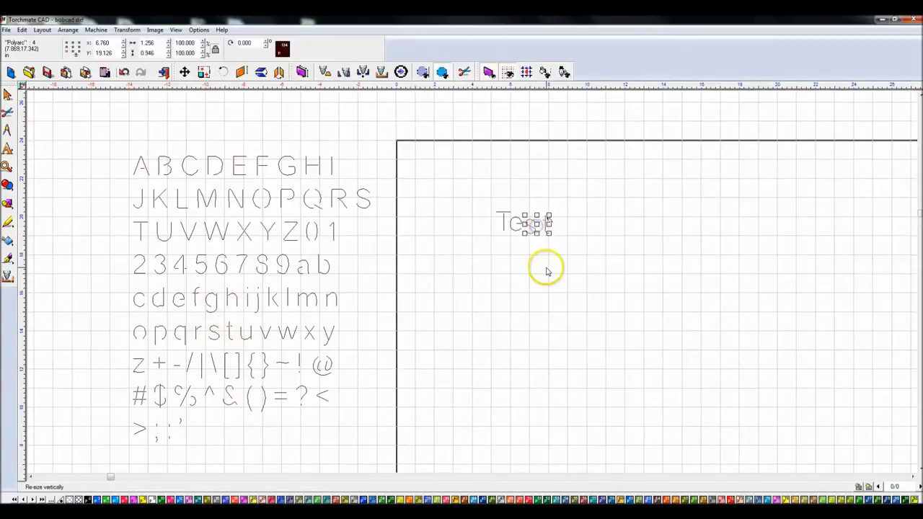
Try to align the bottom edges of all separate letter parts of "Test", and undo the alignment
{"action": "left_click", "coordinate": [526, 247]}
{"action": "left_click", "coordinate": [476, 206]}
{"action": "left_click_drag", "start_coordinate": [476, 206], "coordinate": [614, 282]}
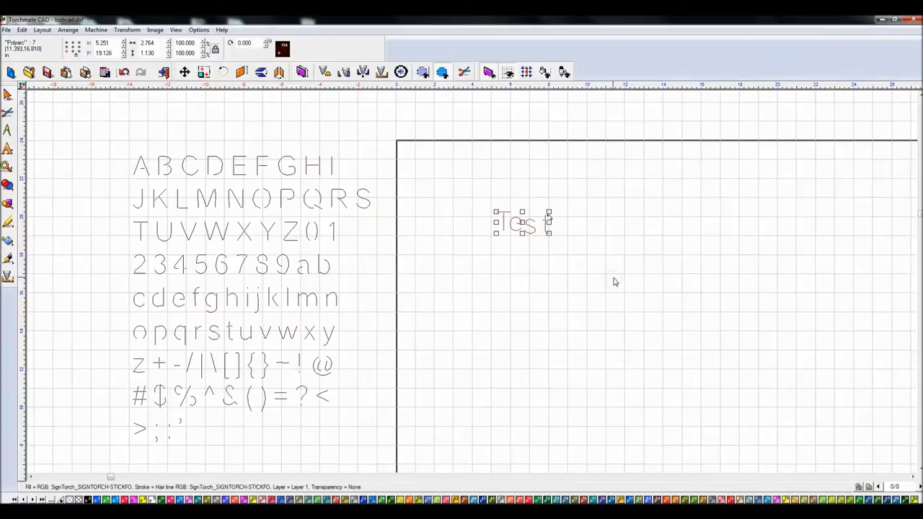
{"action": "key", "text": "ctrl+shift+a"}
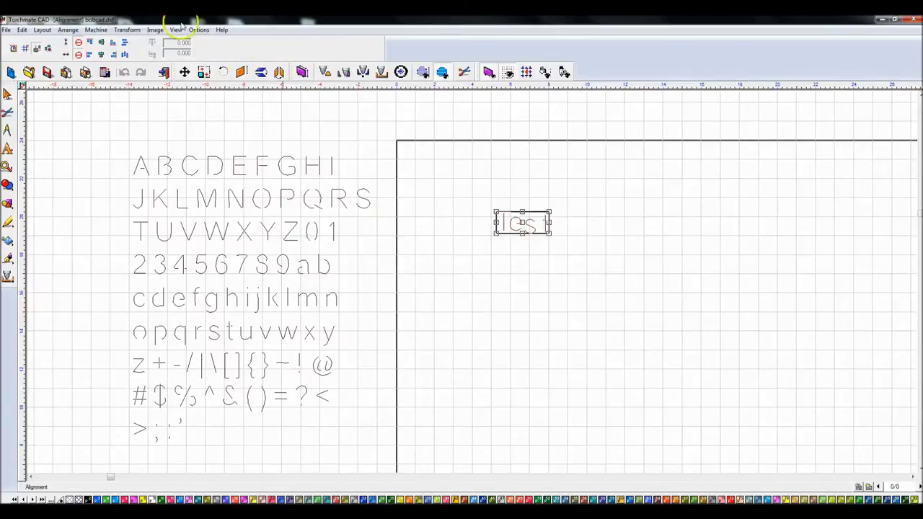
{"action": "left_click", "coordinate": [113, 43]}
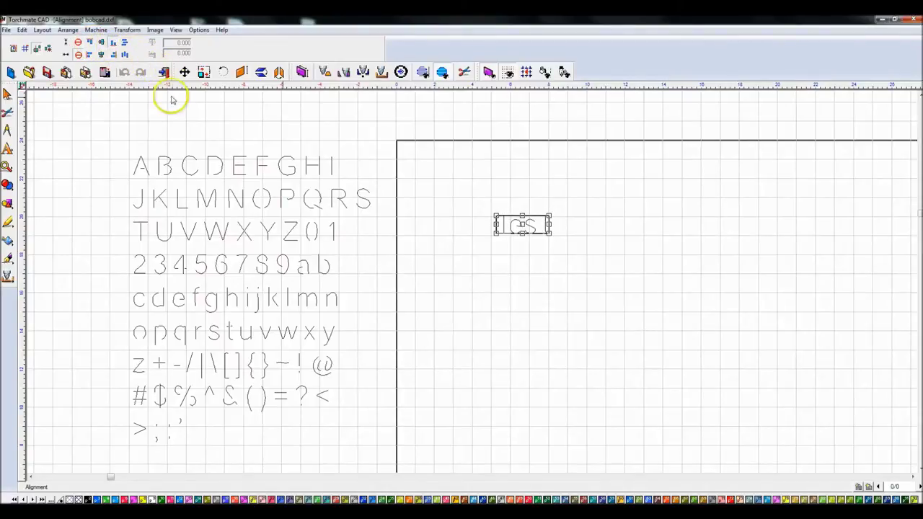
{"action": "left_click", "coordinate": [426, 140]}
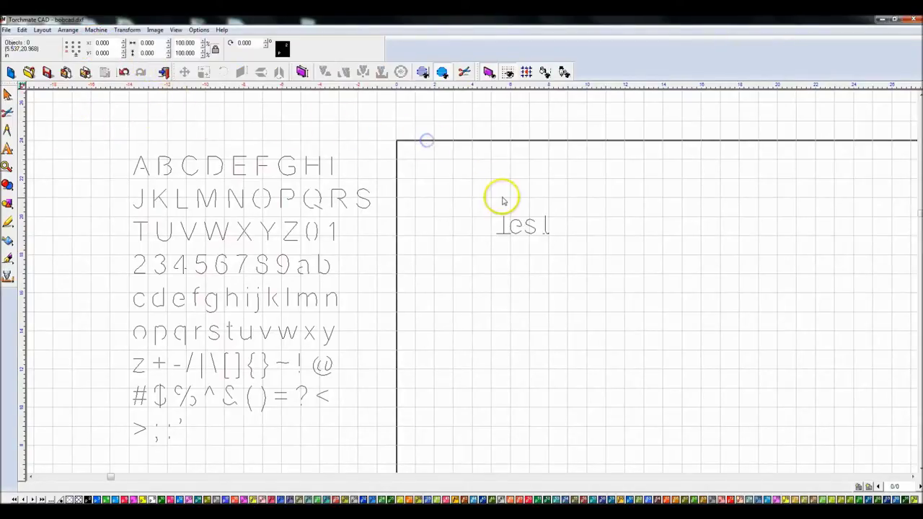
{"action": "scroll", "coordinate": [511, 229], "scroll_direction": "up", "scroll_amount": 3}
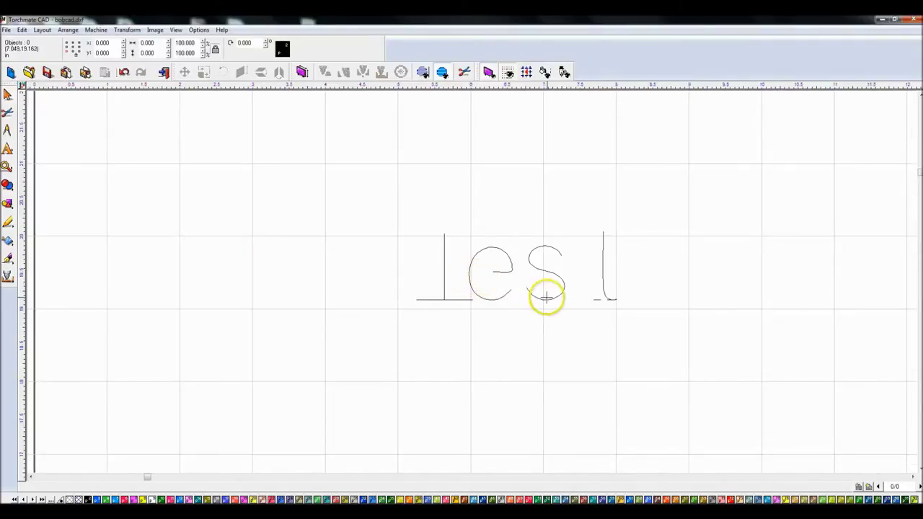
{"action": "left_click", "coordinate": [513, 287]}
{"action": "left_click", "coordinate": [496, 191]}
Combine the separate lines of the "T" into one path with Make Path, and do the same for the "t"
{"action": "left_click_drag", "start_coordinate": [381, 189], "coordinate": [478, 313]}
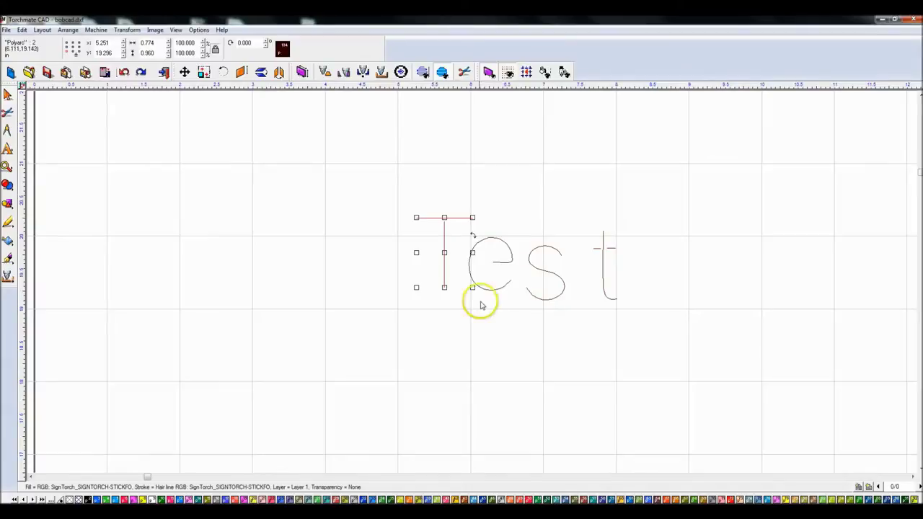
{"action": "left_click", "coordinate": [68, 30]}
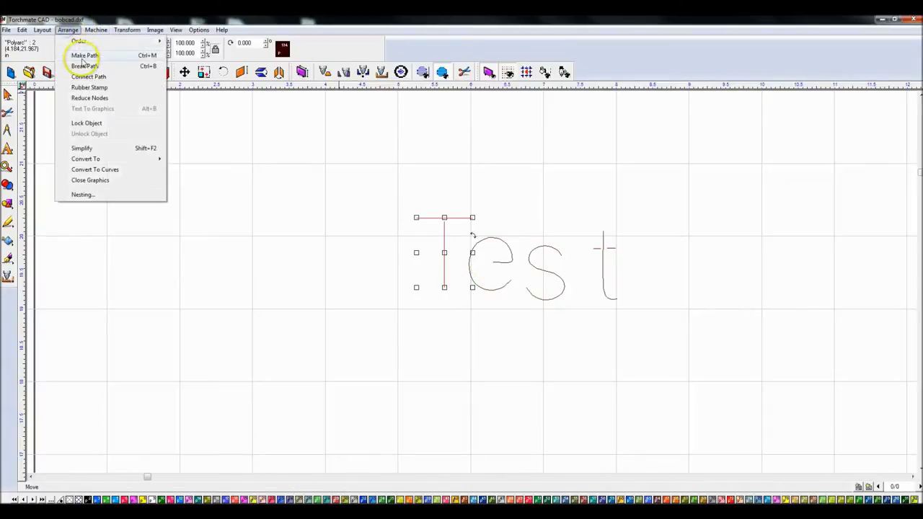
{"action": "left_click", "coordinate": [77, 66]}
{"action": "left_click", "coordinate": [443, 310]}
{"action": "left_click_drag", "start_coordinate": [566, 199], "coordinate": [663, 356]}
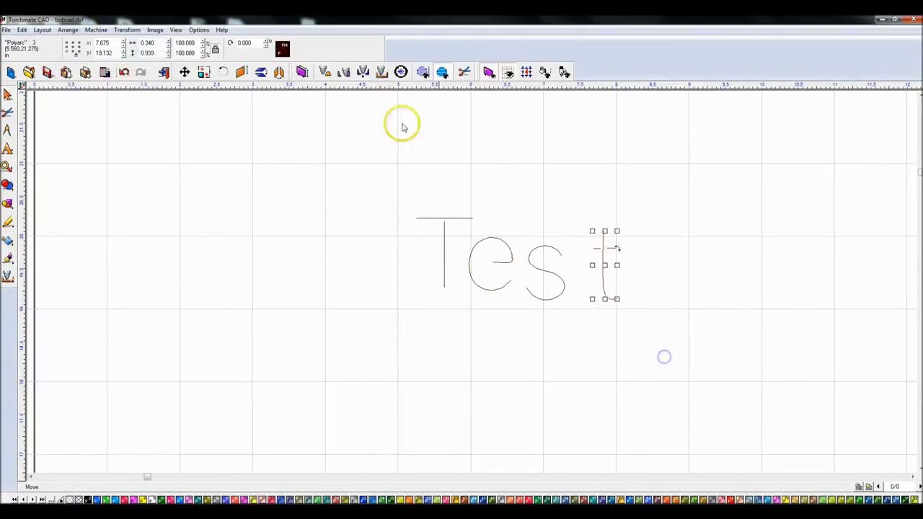
{"action": "left_click", "coordinate": [67, 31]}
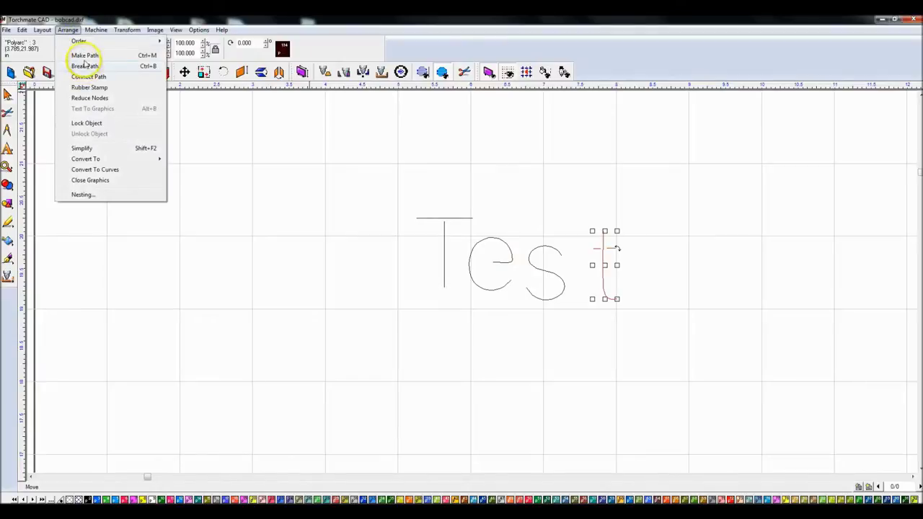
{"action": "left_click", "coordinate": [85, 66]}
Align the four letters of "Test" along their bottom edges
{"action": "left_click_drag", "start_coordinate": [341, 148], "coordinate": [661, 347]}
{"action": "key", "text": "b"}
{"action": "left_click", "coordinate": [582, 346]}
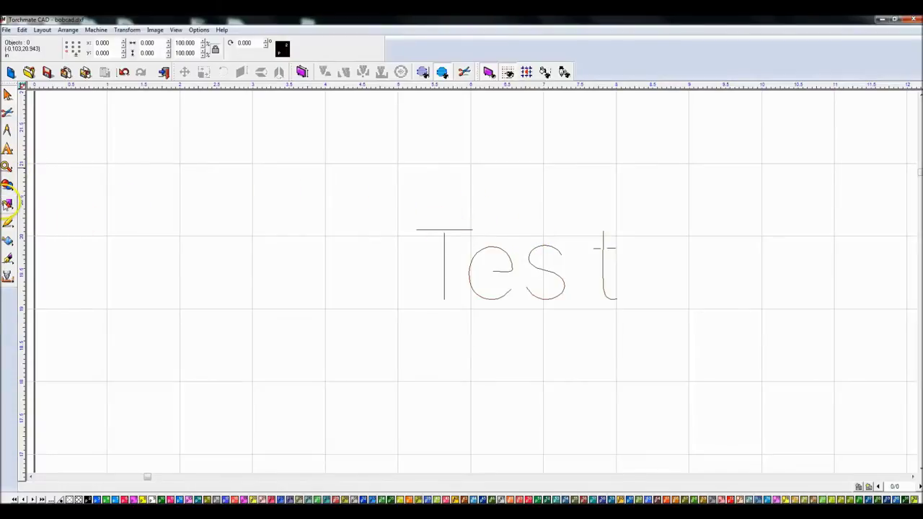
Draw a thin guide rectangle about 2.99 by 0.13 inches just above the word "Test"
{"action": "left_click", "coordinate": [7, 203]}
{"action": "left_click", "coordinate": [72, 206]}
{"action": "left_click_drag", "start_coordinate": [410, 202], "coordinate": [628, 209]}
Space the letters of "Test" evenly in the horizontal direction across the width of the guide rectangle
{"action": "left_click", "coordinate": [7, 93]}
{"action": "left_click_drag", "start_coordinate": [355, 216], "coordinate": [683, 330]}
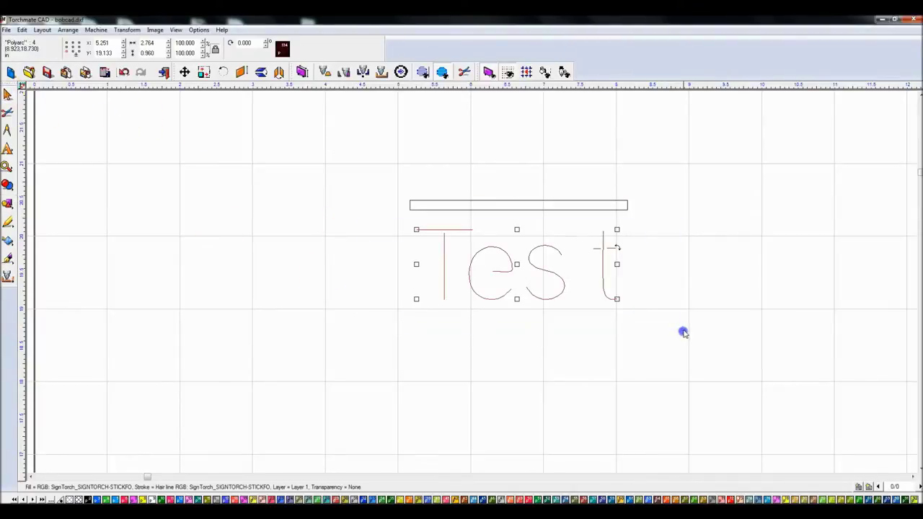
{"action": "left_click", "coordinate": [521, 209], "text": "shift"}
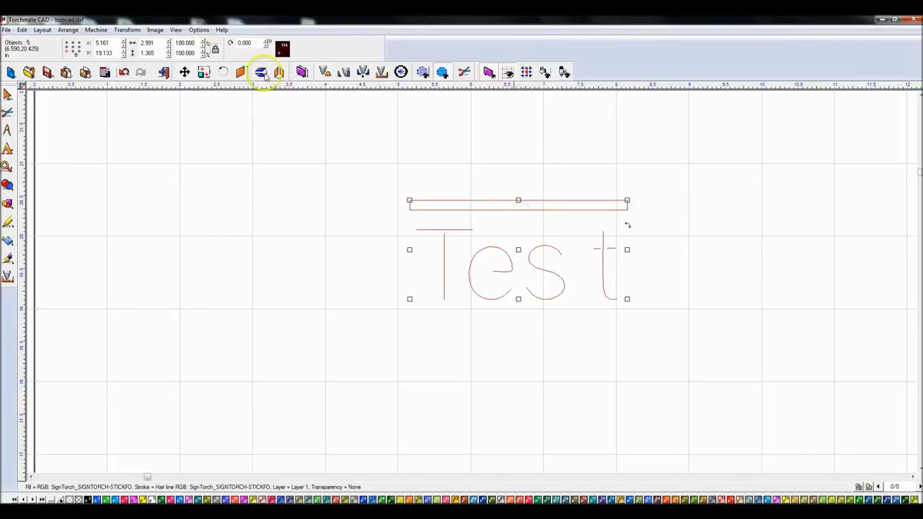
{"action": "key", "text": "ctrl+l"}
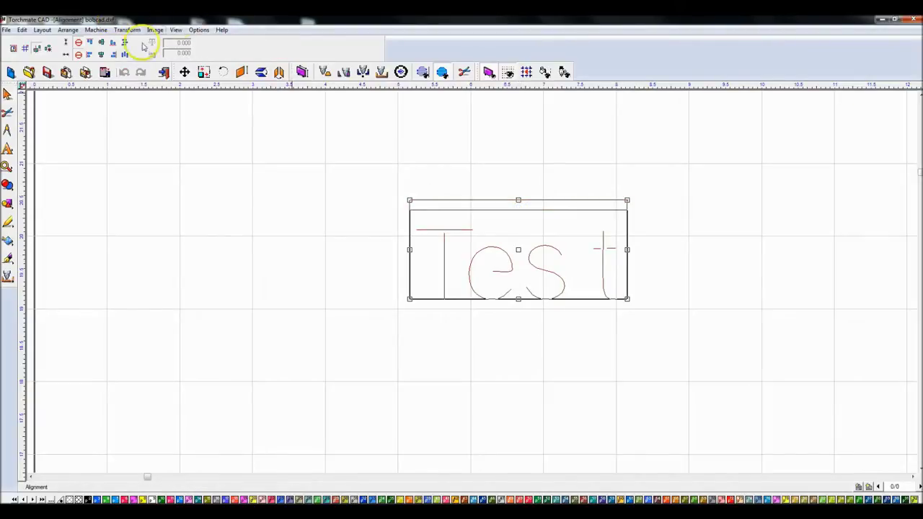
{"action": "left_click", "coordinate": [124, 54]}
{"action": "left_click", "coordinate": [678, 202]}
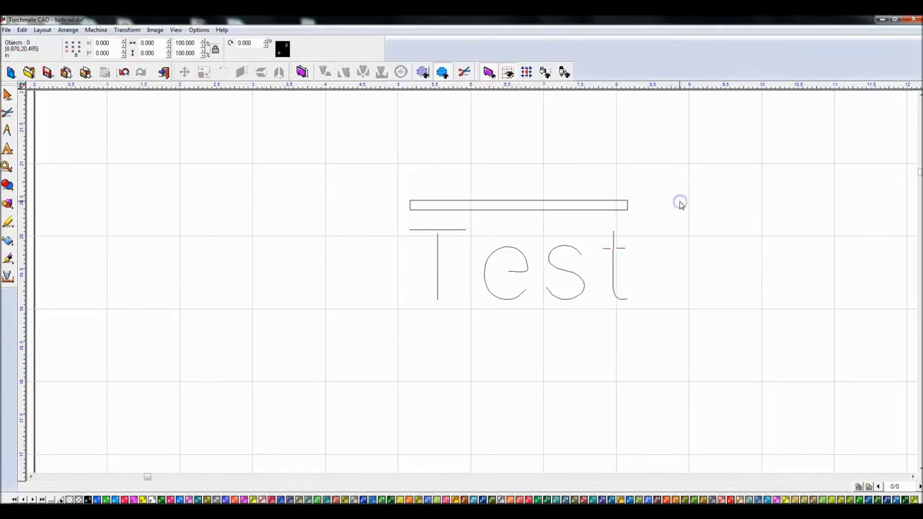
Nudge the letters "e", "s" and "t" about 0.13 inches closer to the "T"
{"action": "left_click_drag", "start_coordinate": [682, 347], "coordinate": [459, 224]}
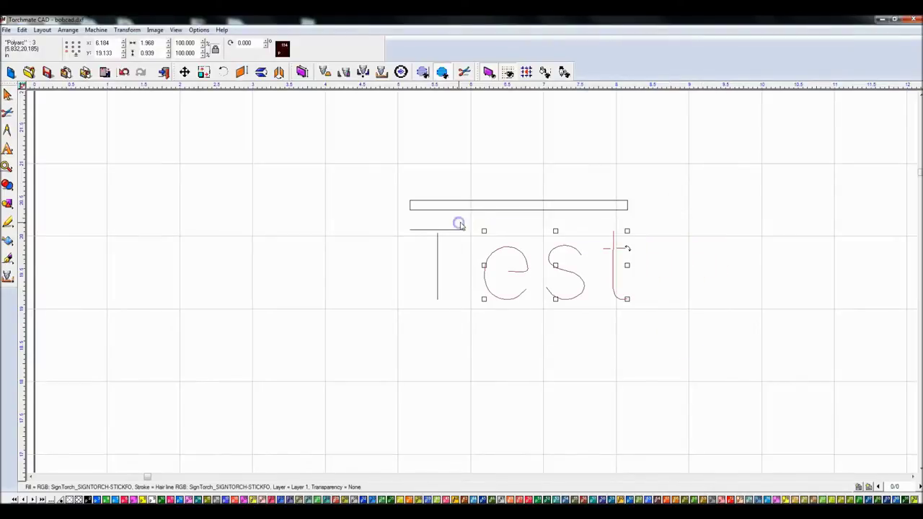
{"action": "key", "text": "Left"}
{"action": "key", "text": "Left"}
{"action": "key", "text": "Left"}
{"action": "key", "text": "Left"}
{"action": "key", "text": "Left"}
{"action": "key", "text": "Left"}
{"action": "key", "text": "Left"}
{"action": "key", "text": "Left"}
{"action": "key", "text": "Left"}
{"action": "key", "text": "Left"}
{"action": "key", "text": "Left"}
{"action": "key", "text": "Left"}
{"action": "key", "text": "Left"}
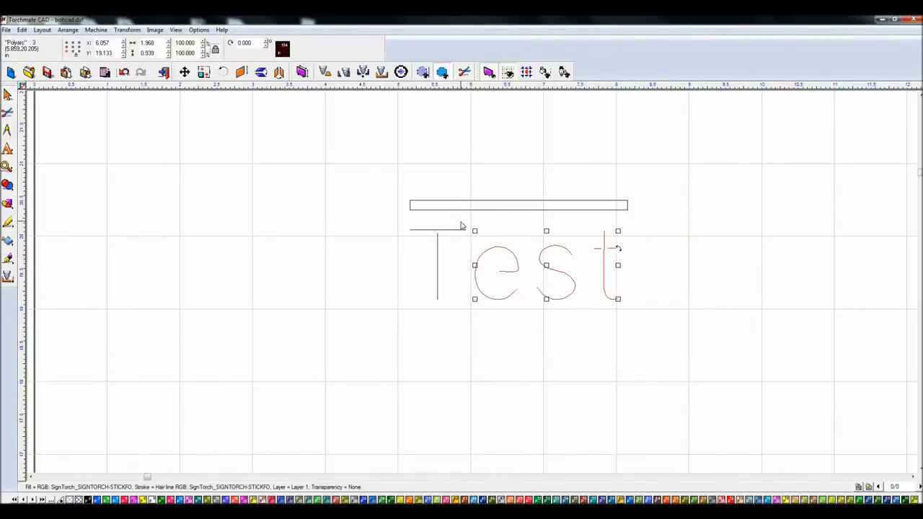
{"action": "left_click", "coordinate": [548, 232]}
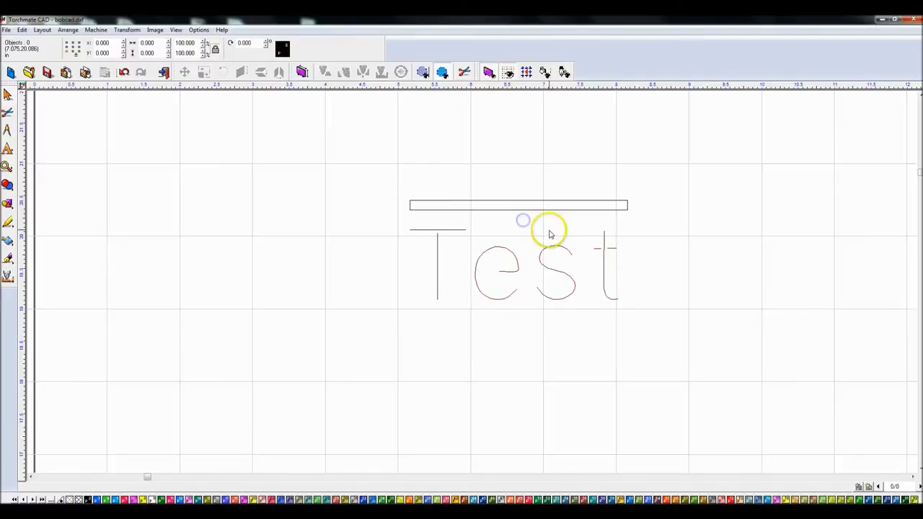
Delete the guide rectangle above "Test"
{"action": "scroll", "coordinate": [472, 285], "scroll_direction": "down", "scroll_amount": 1}
{"action": "scroll", "coordinate": [412, 305], "scroll_direction": "down", "scroll_amount": 1}
{"action": "scroll", "coordinate": [472, 289], "scroll_direction": "up", "scroll_amount": 1}
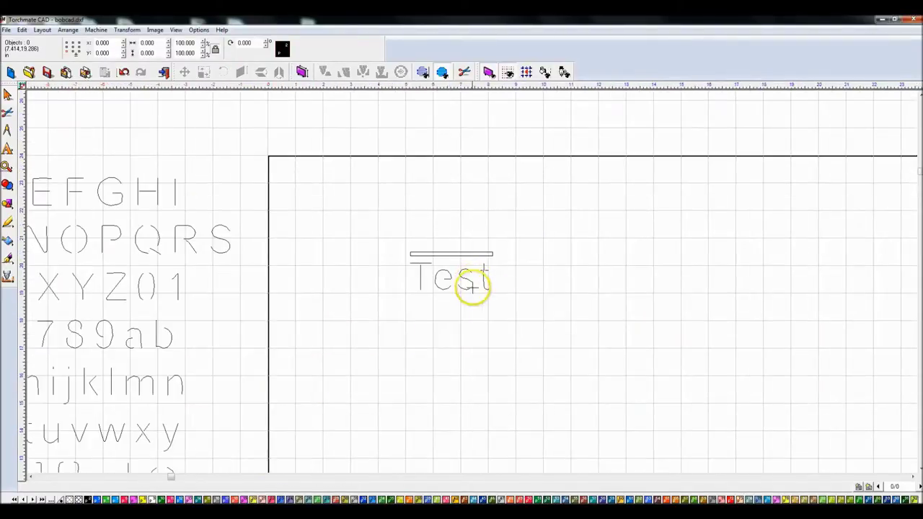
{"action": "scroll", "coordinate": [469, 289], "scroll_direction": "down", "scroll_amount": 2}
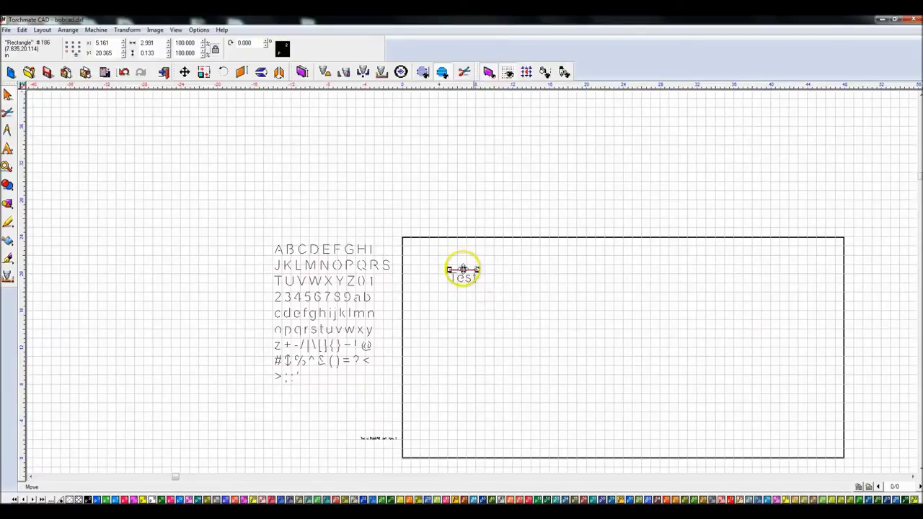
{"action": "scroll", "coordinate": [472, 282], "scroll_direction": "up", "scroll_amount": 1}
{"action": "scroll", "coordinate": [469, 281], "scroll_direction": "down", "scroll_amount": 1}
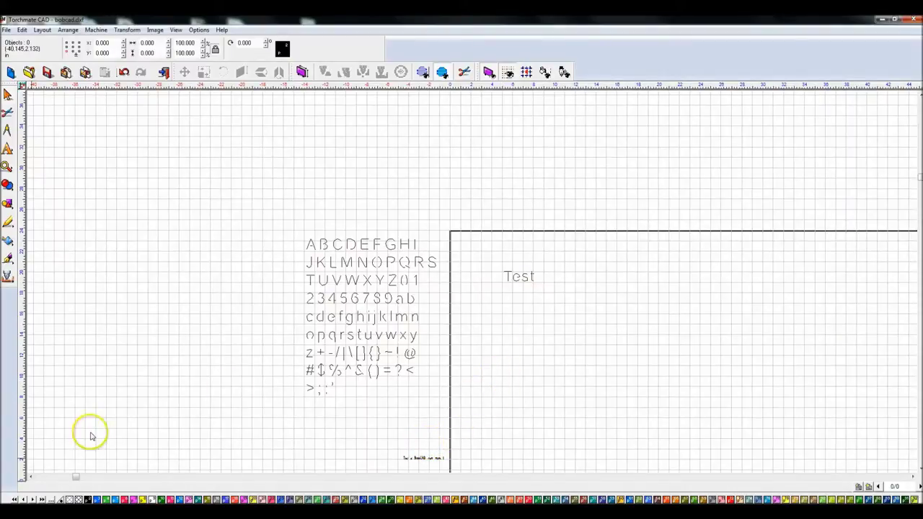
Move the whole word "Test" into the upper-left corner of the page
{"action": "scroll", "coordinate": [541, 297], "scroll_direction": "up", "scroll_amount": 2}
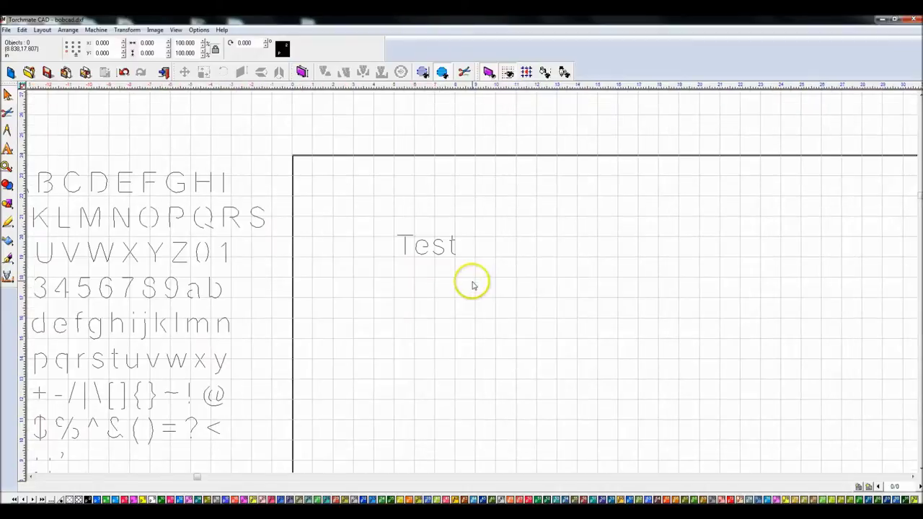
{"action": "left_click_drag", "start_coordinate": [368, 204], "coordinate": [507, 287]}
{"action": "left_click_drag", "start_coordinate": [412, 243], "coordinate": [330, 170]}
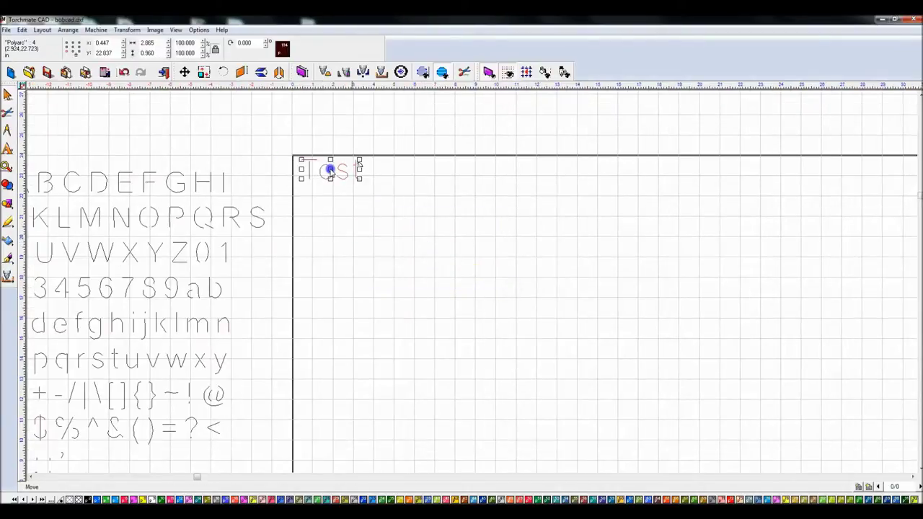
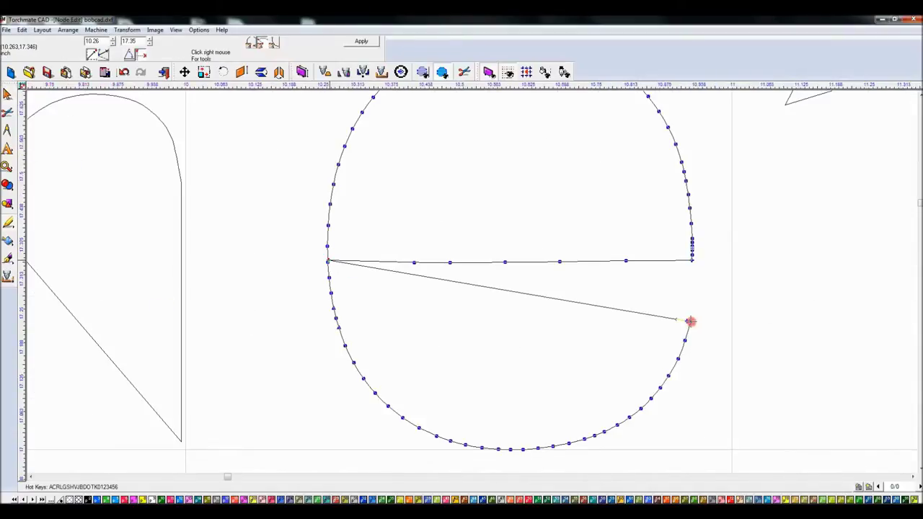
Remove the unwanted closing line from the "e" in "Another" by deleting it in node editing, and apply the edit
{"action": "left_click", "coordinate": [328, 261]}
{"action": "key", "text": "Delete"}
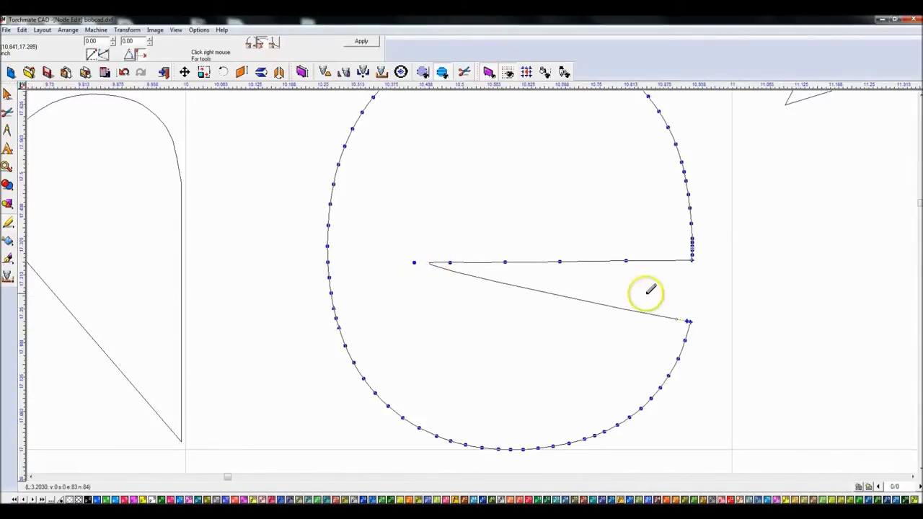
{"action": "left_click", "coordinate": [686, 321]}
{"action": "left_click", "coordinate": [673, 332]}
{"action": "left_click", "coordinate": [369, 41]}
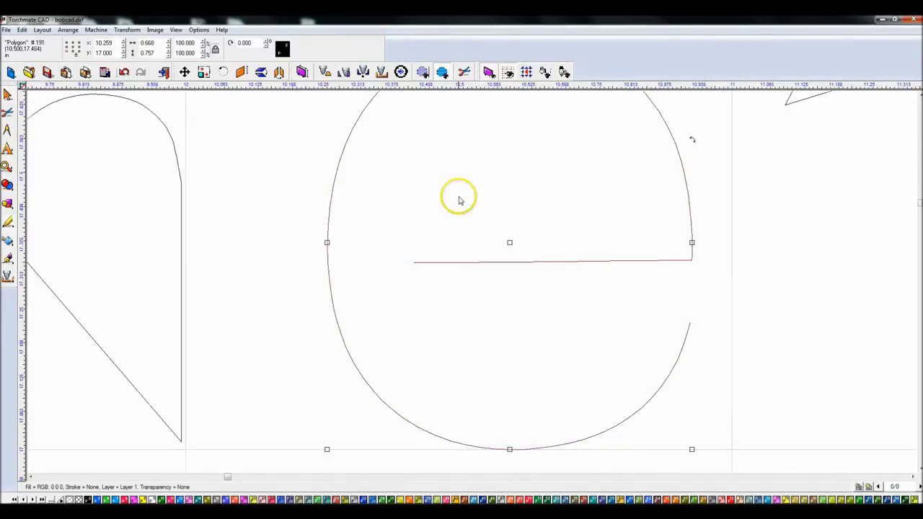
Delete all the imported BobCAD letter outlines of "Another" and "est"
{"action": "scroll", "coordinate": [534, 290], "scroll_direction": "down", "scroll_amount": 3}
{"action": "scroll", "coordinate": [455, 282], "scroll_direction": "down", "scroll_amount": 3}
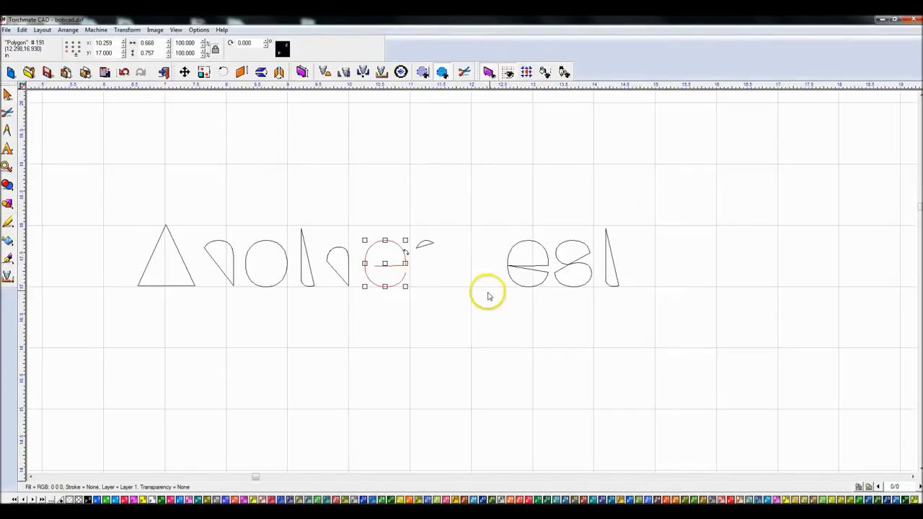
{"action": "left_click_drag", "start_coordinate": [82, 163], "coordinate": [670, 336]}
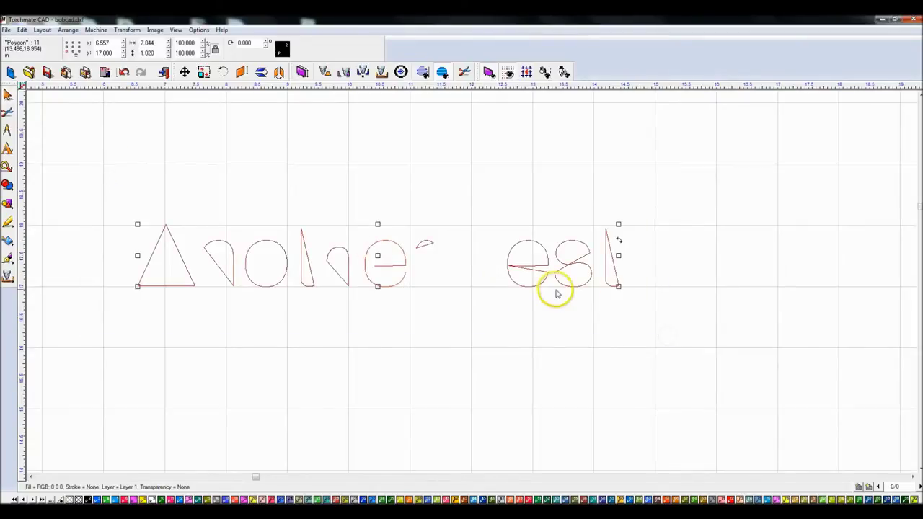
{"action": "key", "text": "Delete"}
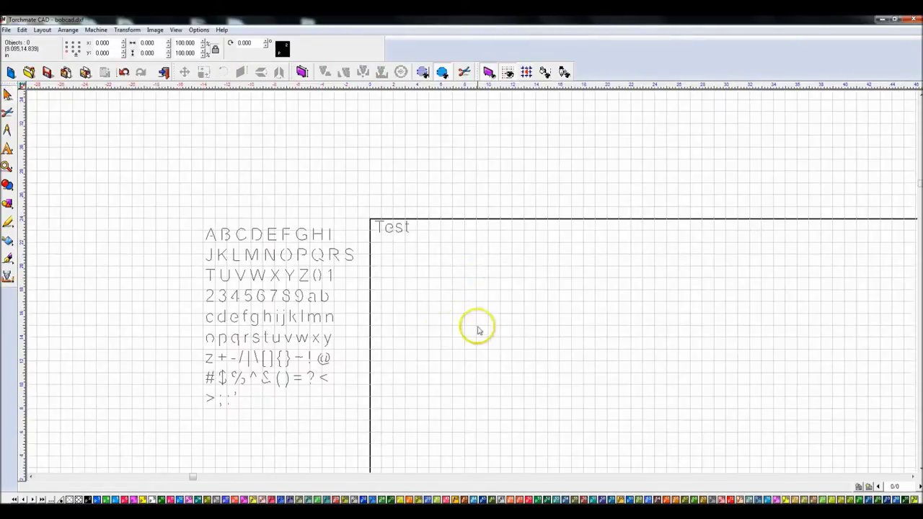
Examine the SignTorch stick-font alphabet beside the page and compare it with the composed word "Test"
{"action": "scroll", "coordinate": [469, 282], "scroll_direction": "up", "scroll_amount": 3}
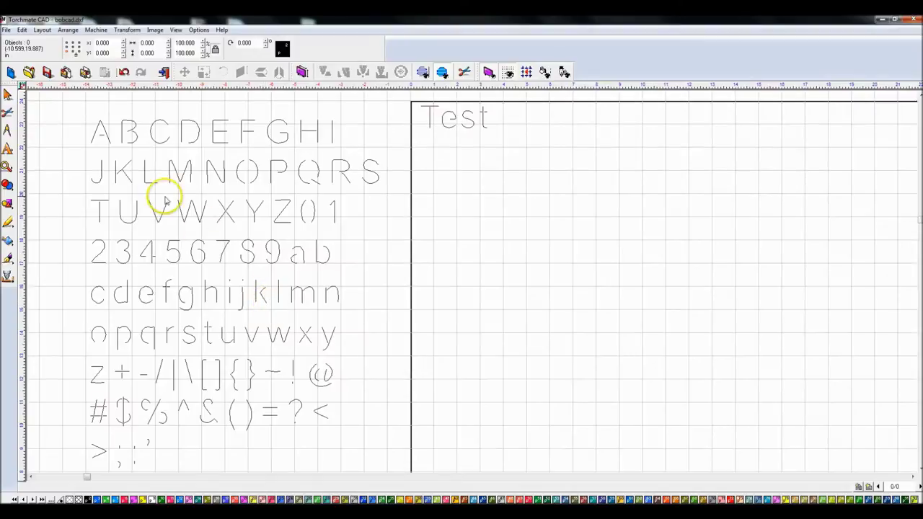
{"action": "scroll", "coordinate": [470, 274], "scroll_direction": "down", "scroll_amount": 2}
{"action": "left_click_drag", "start_coordinate": [387, 213], "coordinate": [610, 457]}
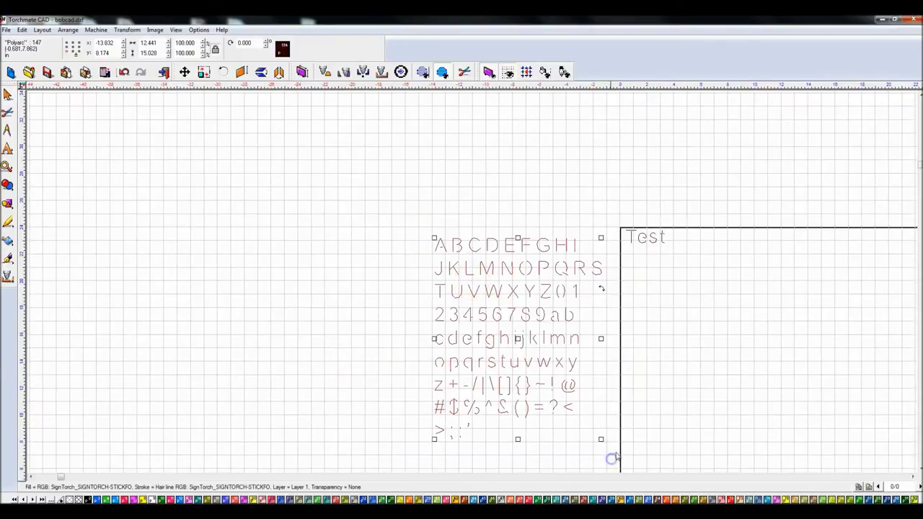
{"action": "scroll", "coordinate": [486, 361], "scroll_direction": "up", "scroll_amount": 3}
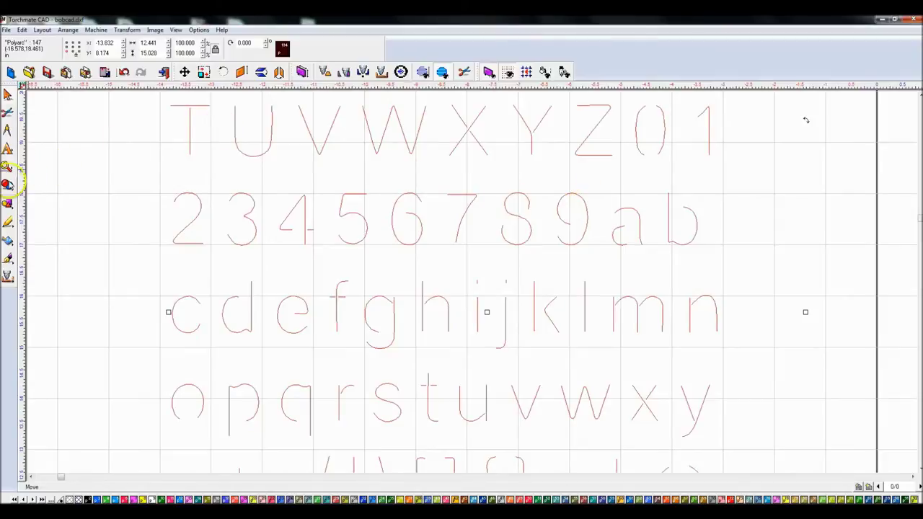
{"action": "left_click", "coordinate": [93, 181]}
{"action": "scroll", "coordinate": [349, 243], "scroll_direction": "down", "scroll_amount": 3}
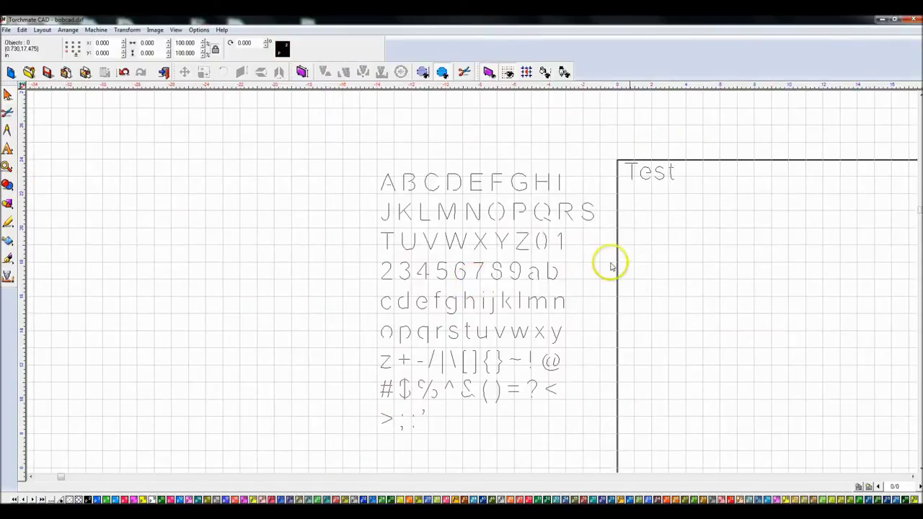
{"action": "scroll", "coordinate": [738, 262], "scroll_direction": "up", "scroll_amount": 2}
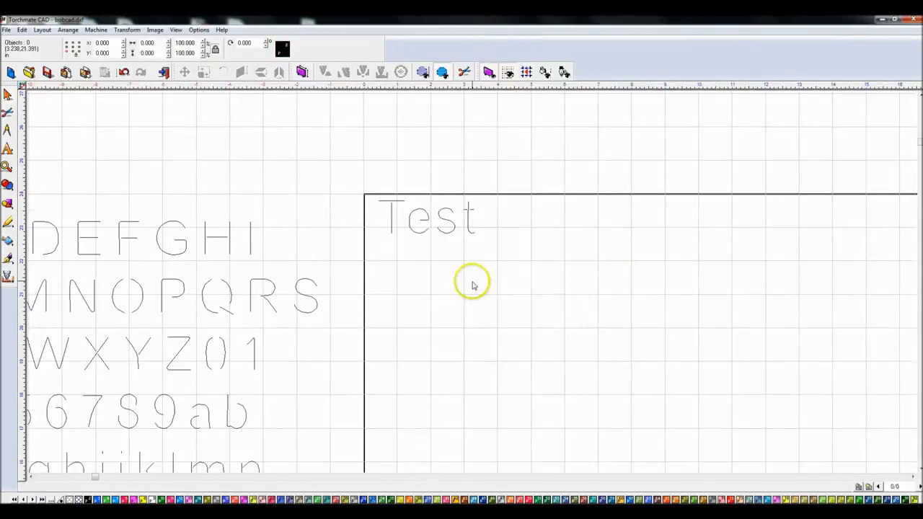
{"action": "scroll", "coordinate": [123, 232], "scroll_direction": "down", "scroll_amount": 2}
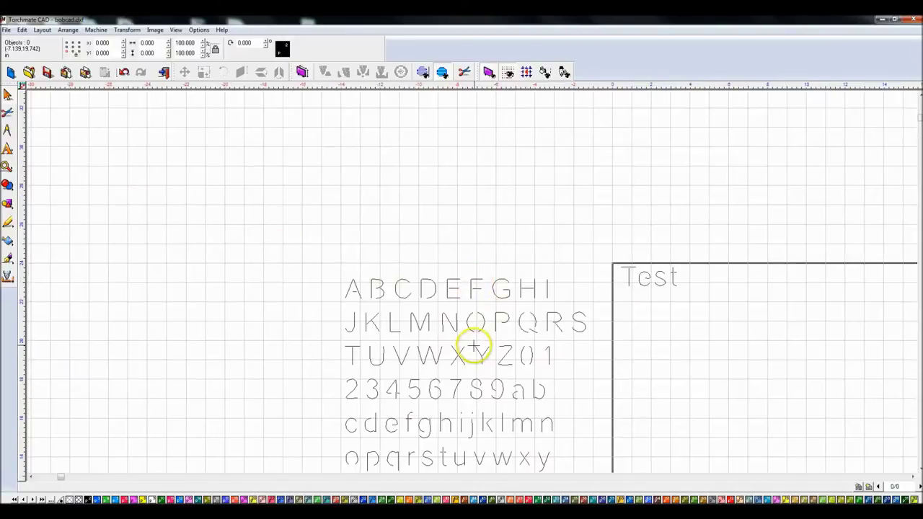
{"action": "scroll", "coordinate": [650, 322], "scroll_direction": "up", "scroll_amount": 2}
{"action": "scroll", "coordinate": [462, 276], "scroll_direction": "down", "scroll_amount": 2}
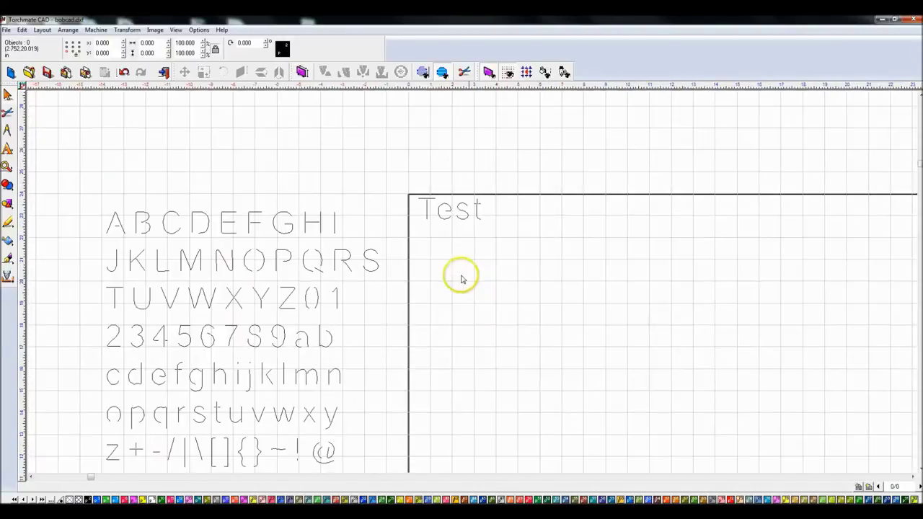
{"action": "left_click", "coordinate": [68, 29]}
{"action": "left_click", "coordinate": [67, 29]}
{"action": "left_click", "coordinate": [7, 148]}
{"action": "left_click", "coordinate": [34, 152]}
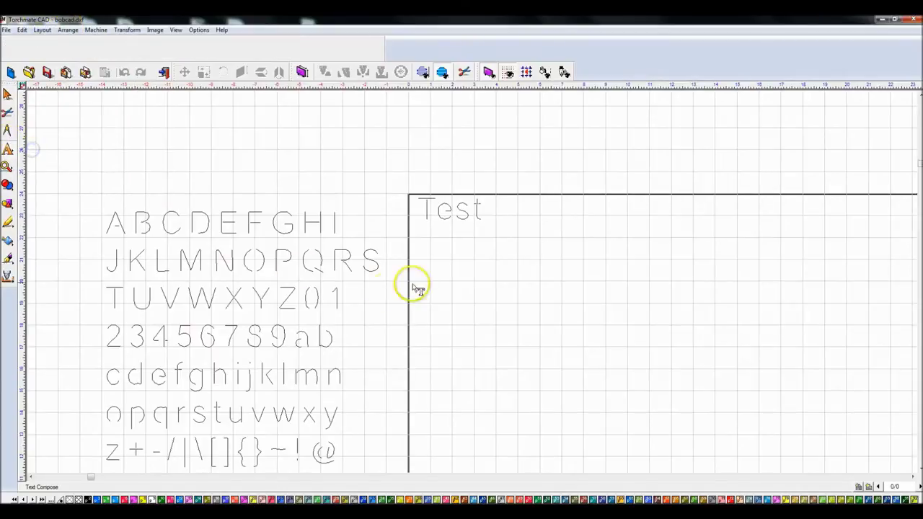
{"action": "left_click", "coordinate": [451, 285]}
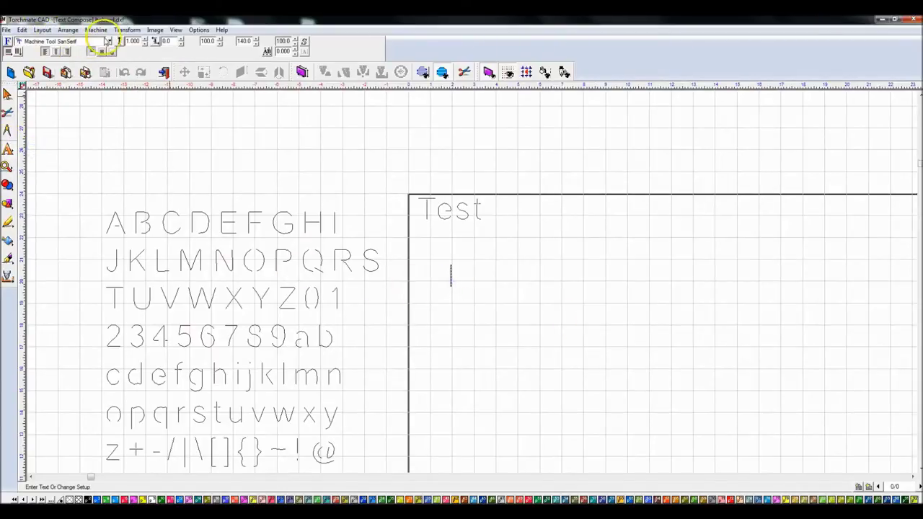
{"action": "left_click", "coordinate": [109, 41]}
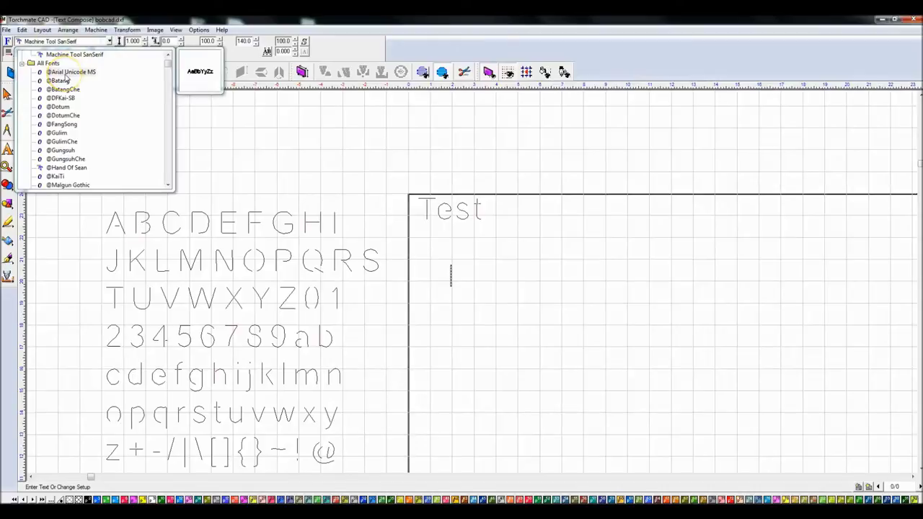
{"action": "key", "text": "Escape"}
{"action": "key", "text": "ctrl+i"}
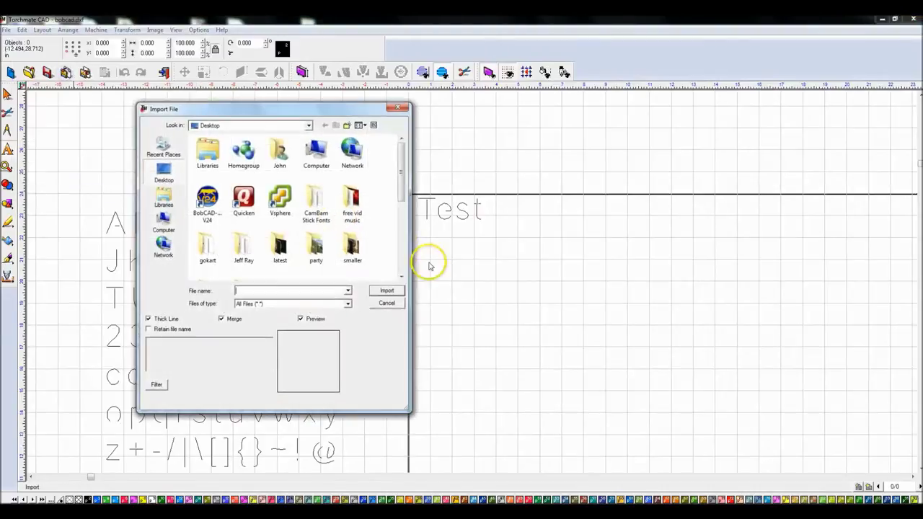
{"action": "left_click", "coordinate": [385, 303]}
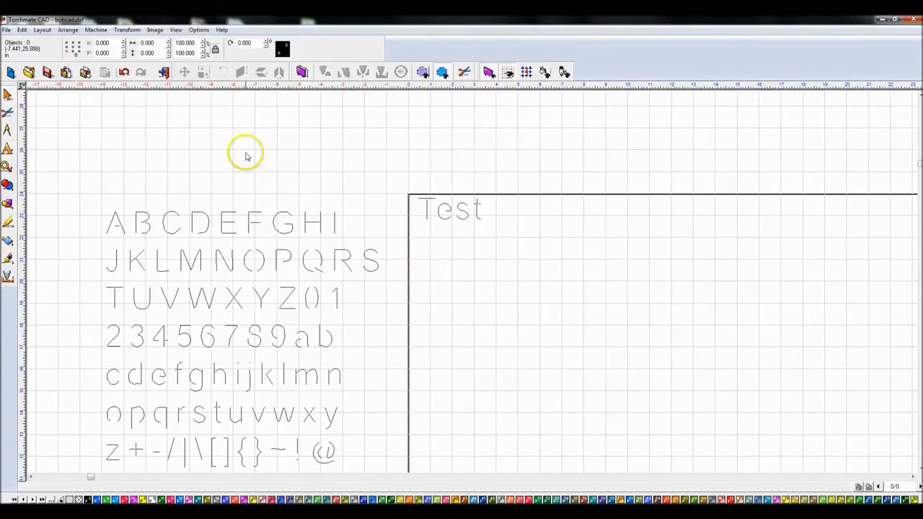
{"action": "left_click", "coordinate": [7, 148]}
{"action": "left_click", "coordinate": [35, 152]}
{"action": "left_click", "coordinate": [423, 267]}
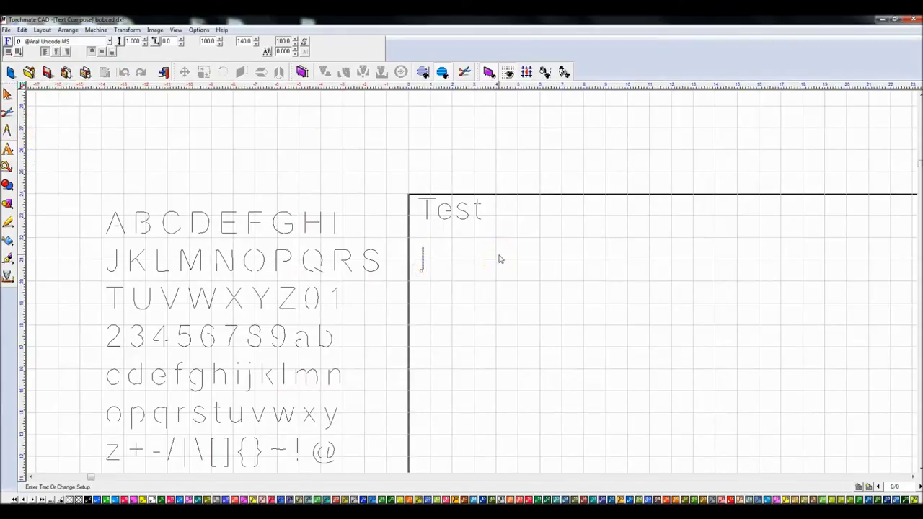
{"action": "left_click", "coordinate": [127, 42]}
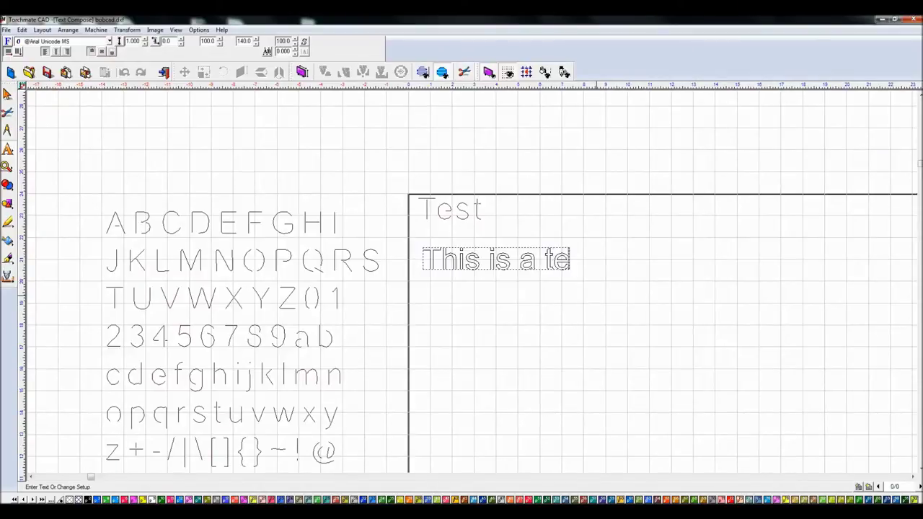
{"action": "left_click", "coordinate": [7, 94]}
{"action": "left_click", "coordinate": [526, 333]}
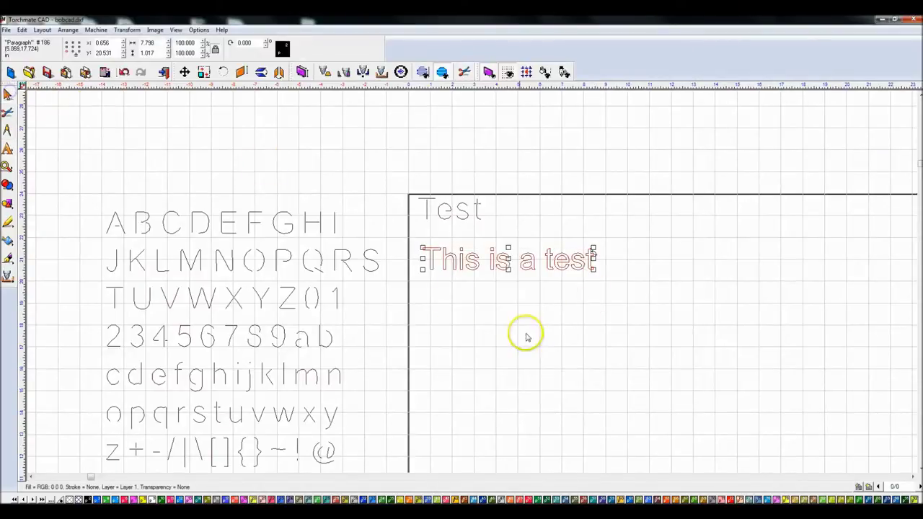
{"action": "left_click", "coordinate": [447, 262]}
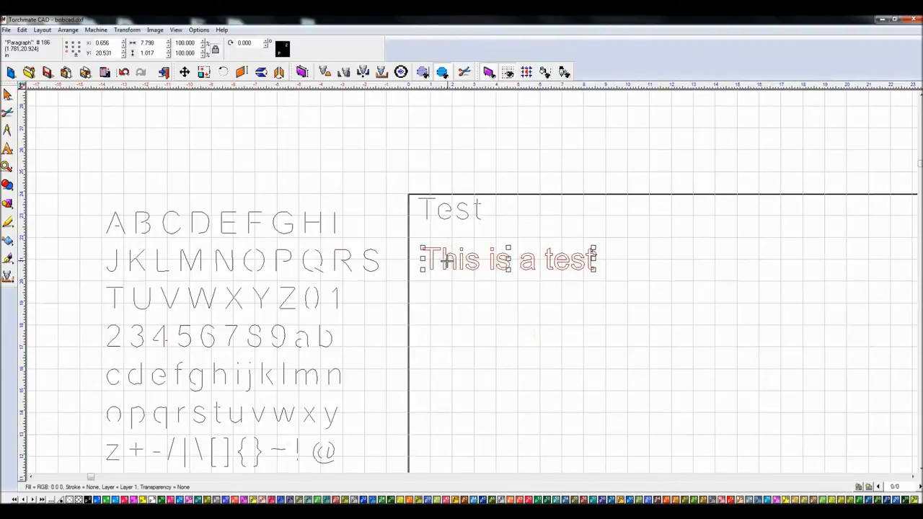
{"action": "left_click", "coordinate": [473, 303]}
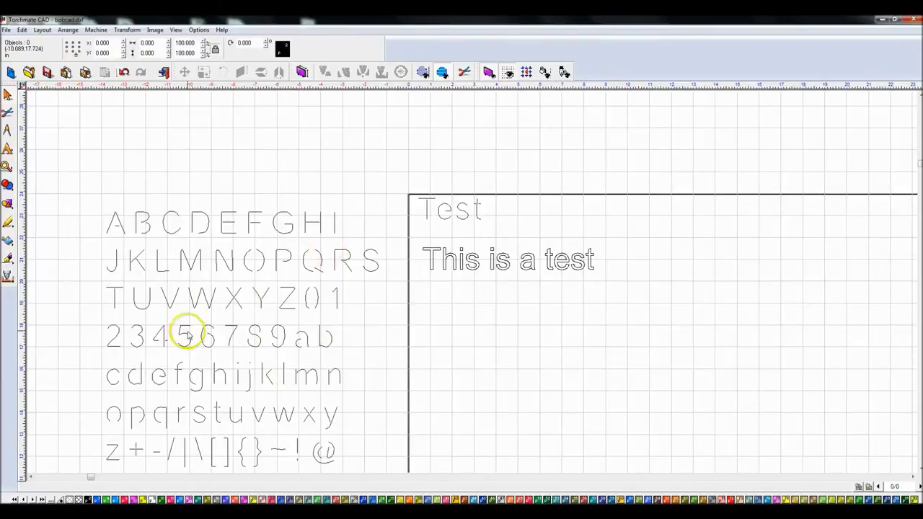
Place a copy of the stick-font "T" over the outlined "T" of "This" and align its pieces with that letter
{"action": "left_click_drag", "start_coordinate": [99, 279], "coordinate": [430, 252]}
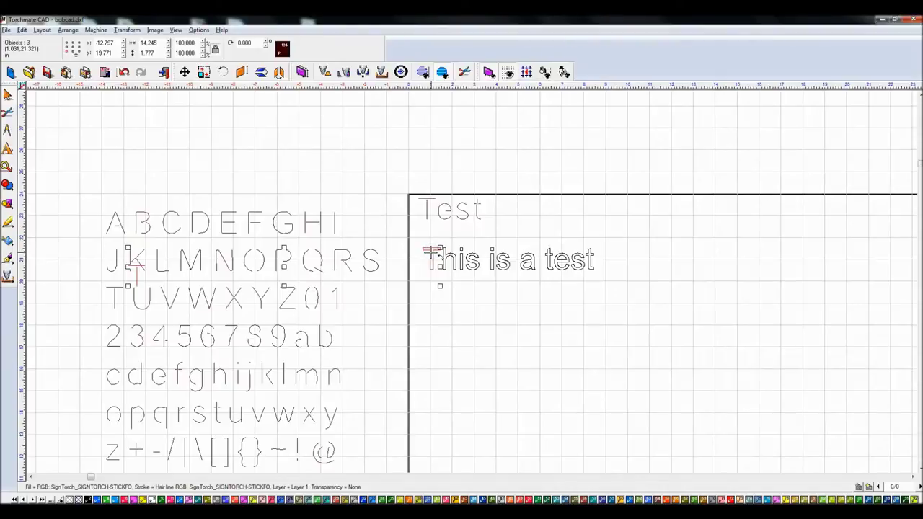
{"action": "key", "text": "ctrl+l"}
{"action": "left_click", "coordinate": [101, 42]}
{"action": "left_click", "coordinate": [102, 55]}
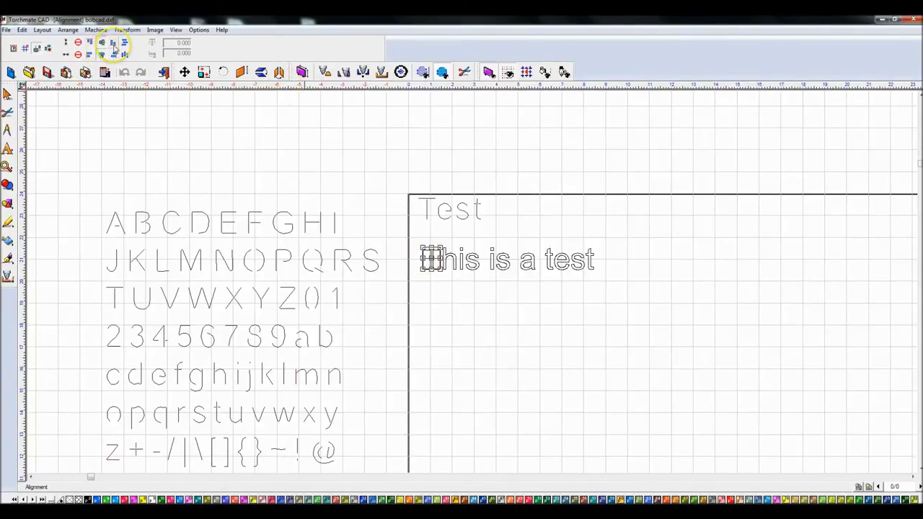
{"action": "left_click", "coordinate": [448, 282]}
Place a copy of the stick-font "h" over the outlined "h" of "This" and align its pieces with that letter
{"action": "left_click", "coordinate": [220, 376]}
{"action": "left_click_drag", "start_coordinate": [233, 393], "coordinate": [455, 259]}
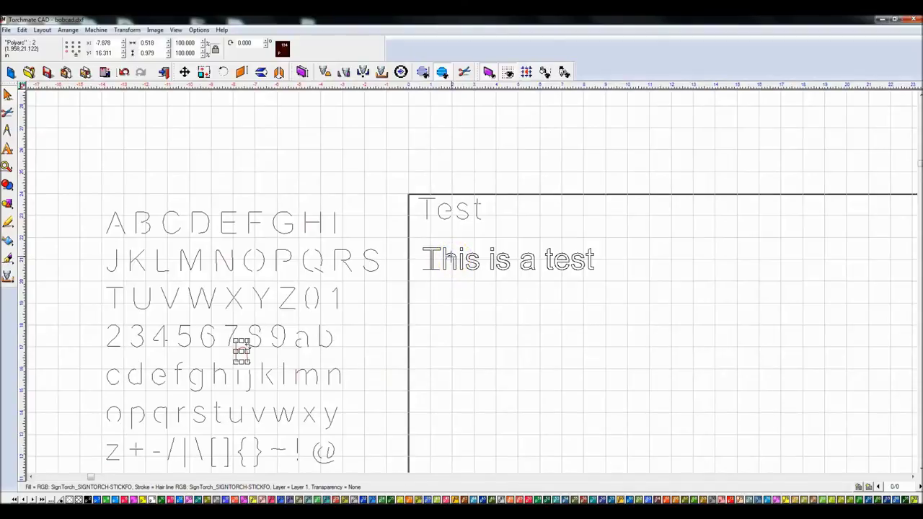
{"action": "left_click_drag", "start_coordinate": [455, 259], "coordinate": [454, 261]}
{"action": "left_click", "coordinate": [450, 260]}
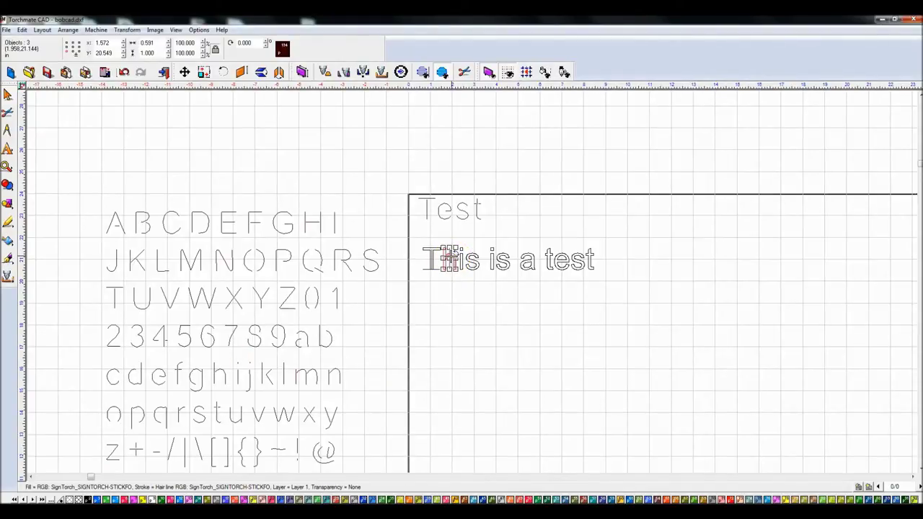
{"action": "left_click", "coordinate": [468, 284]}
Combine the two pieces of the stick-font "h" in the alphabet into a single object
{"action": "scroll", "coordinate": [469, 282], "scroll_direction": "up", "scroll_amount": 3}
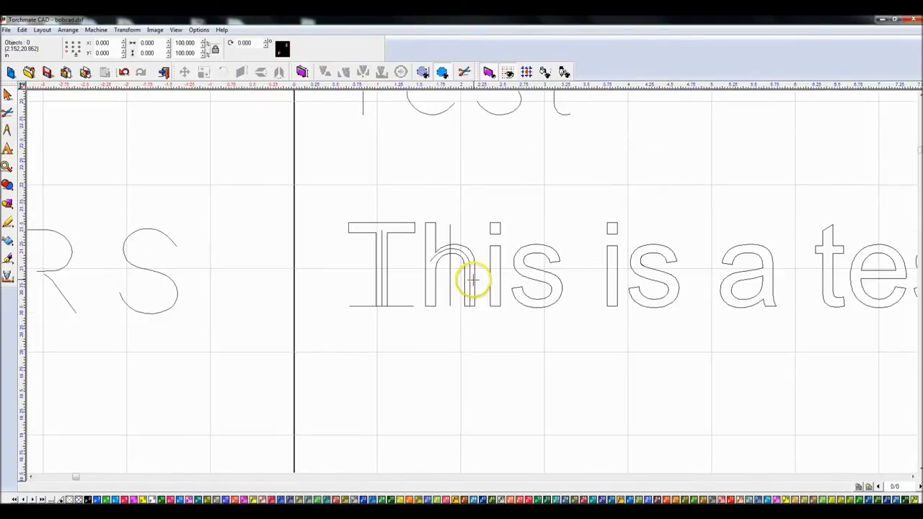
{"action": "scroll", "coordinate": [462, 271], "scroll_direction": "down", "scroll_amount": 2}
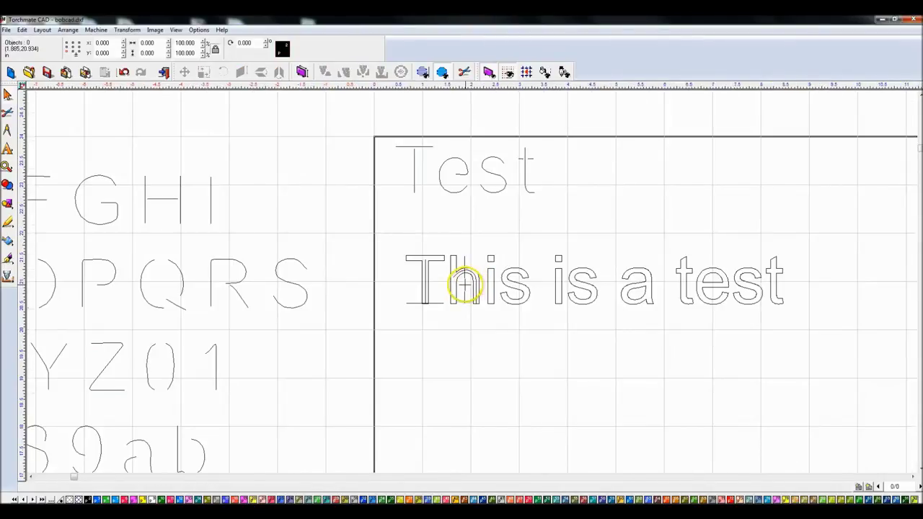
{"action": "scroll", "coordinate": [463, 284], "scroll_direction": "down", "scroll_amount": 3}
{"action": "left_click_drag", "start_coordinate": [292, 354], "coordinate": [315, 385]}
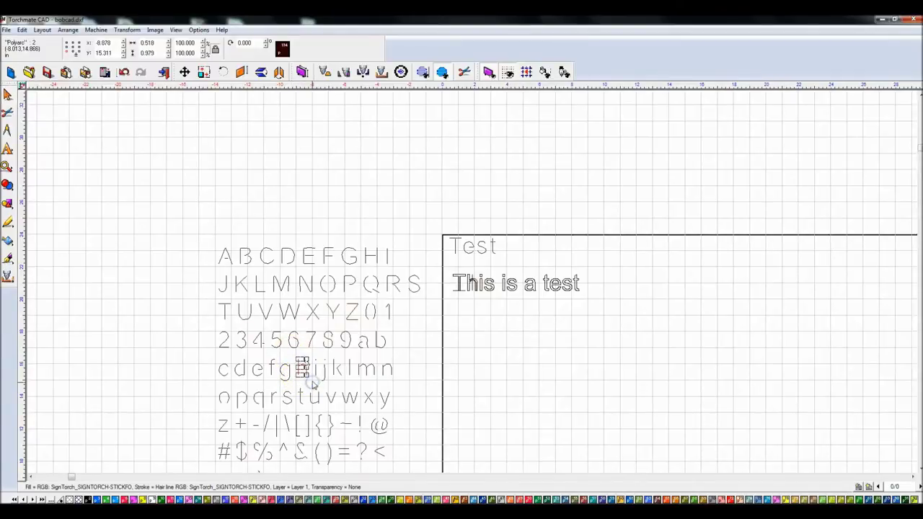
{"action": "left_click", "coordinate": [67, 30]}
{"action": "left_click", "coordinate": [75, 55]}
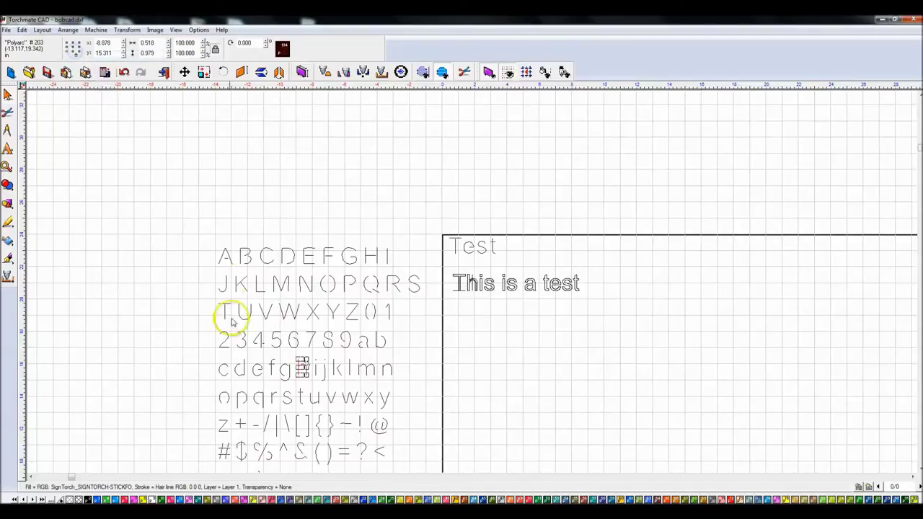
Combine the two pieces of the stick-font "g" in the alphabet into a single object
{"action": "left_click_drag", "start_coordinate": [276, 359], "coordinate": [304, 392]}
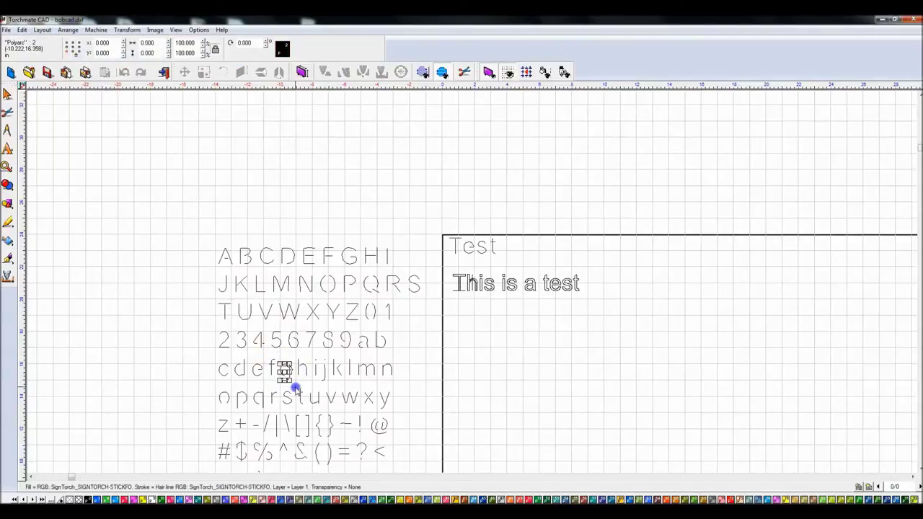
{"action": "left_click", "coordinate": [68, 29]}
{"action": "left_click", "coordinate": [81, 56]}
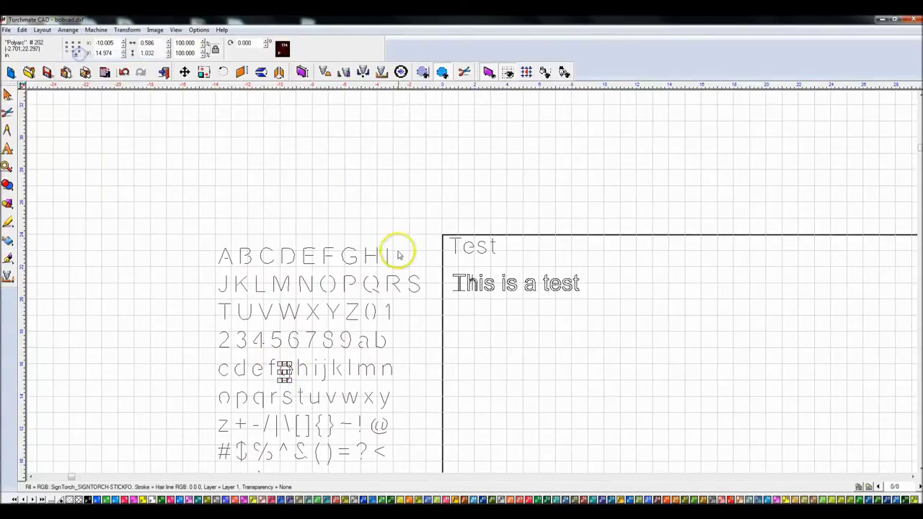
{"action": "scroll", "coordinate": [397, 251], "scroll_direction": "up", "scroll_amount": 3}
{"action": "left_click", "coordinate": [340, 284]}
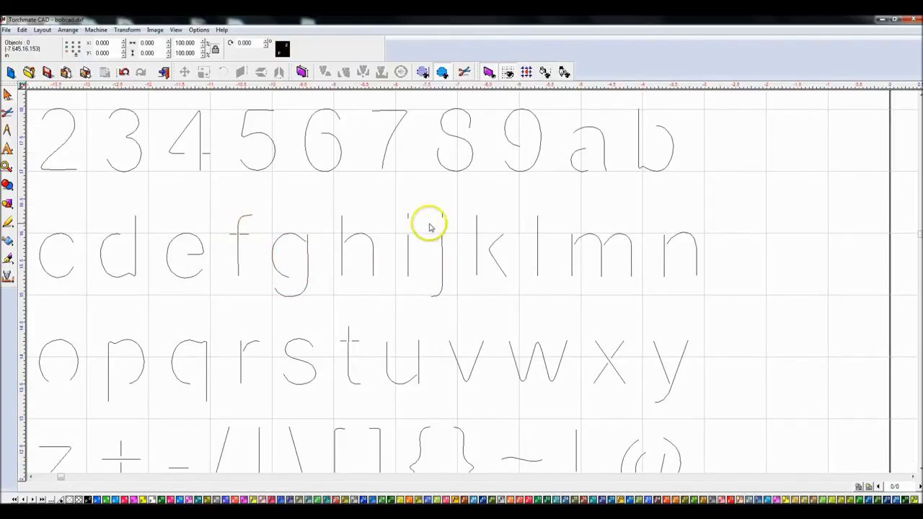
Move the stem of the copied stick "h" to the left end of its arch and the stick "T" crossbar to its top
{"action": "scroll", "coordinate": [605, 252], "scroll_direction": "down", "scroll_amount": 2}
{"action": "scroll", "coordinate": [645, 216], "scroll_direction": "down", "scroll_amount": 1}
{"action": "scroll", "coordinate": [385, 233], "scroll_direction": "up", "scroll_amount": 3}
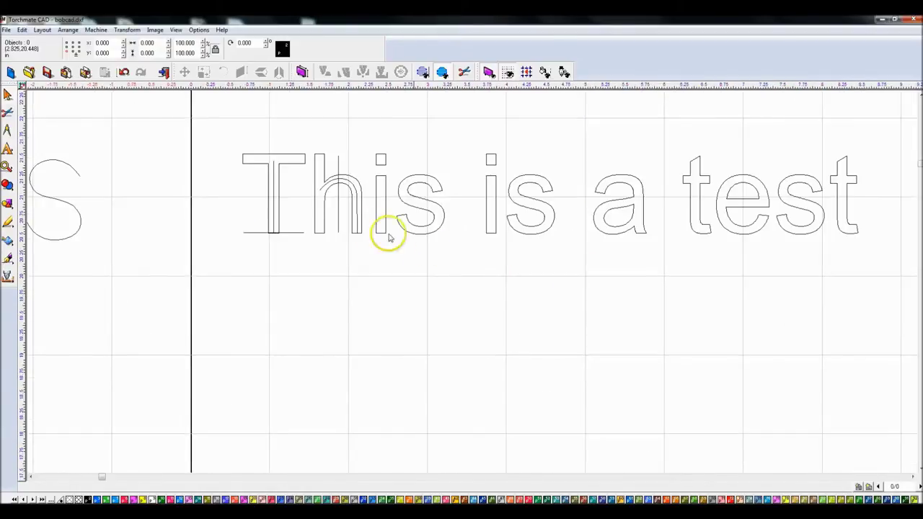
{"action": "left_click", "coordinate": [337, 210]}
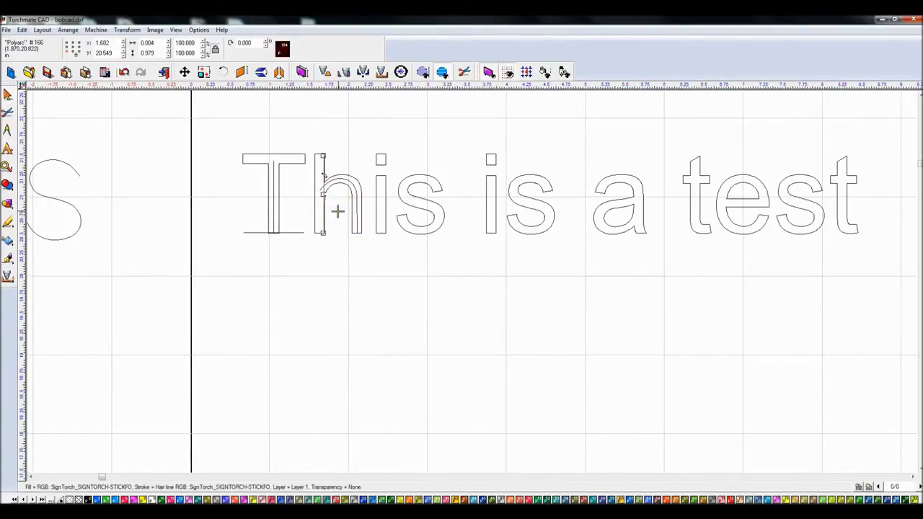
{"action": "left_click", "coordinate": [287, 233]}
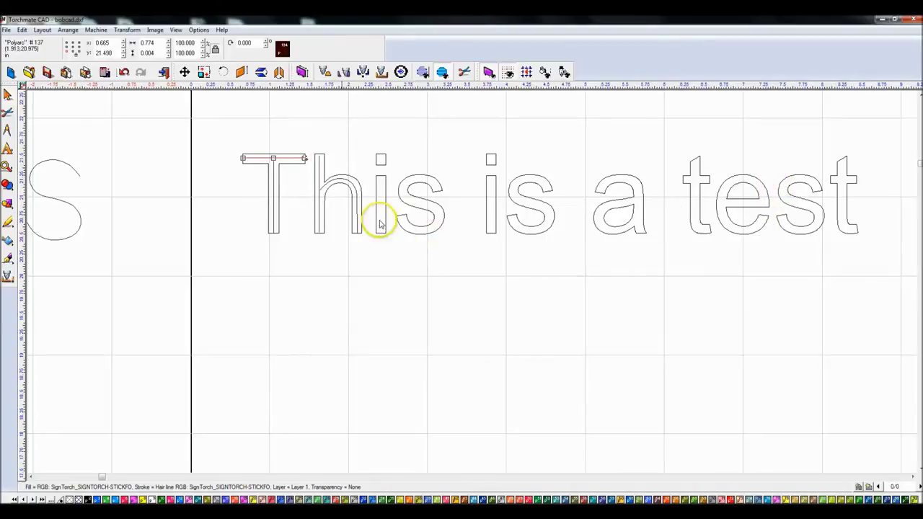
{"action": "left_click", "coordinate": [524, 308]}
Delete the sample words "Test" and "This is a test" from the plate, keeping the stick-font alphabet
{"action": "scroll", "coordinate": [470, 284], "scroll_direction": "down", "scroll_amount": 3}
{"action": "left_click_drag", "start_coordinate": [356, 155], "coordinate": [663, 342]}
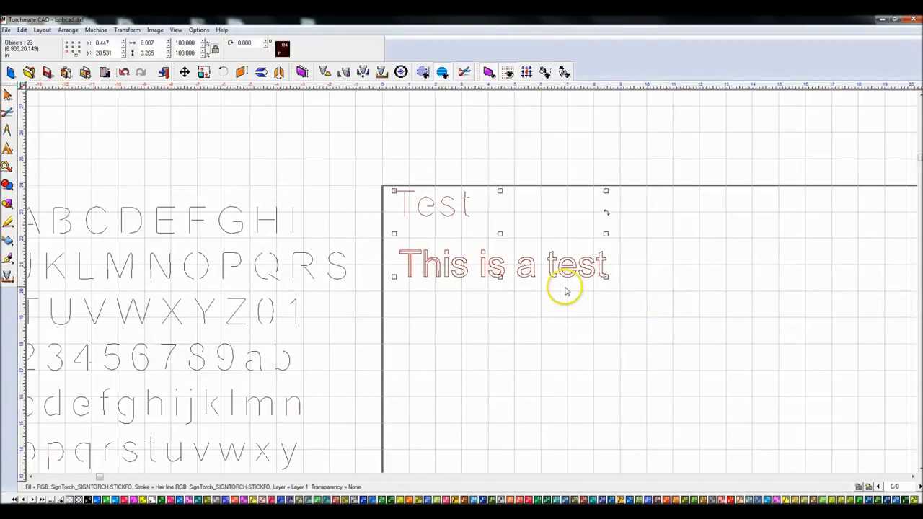
{"action": "key", "text": "Delete"}
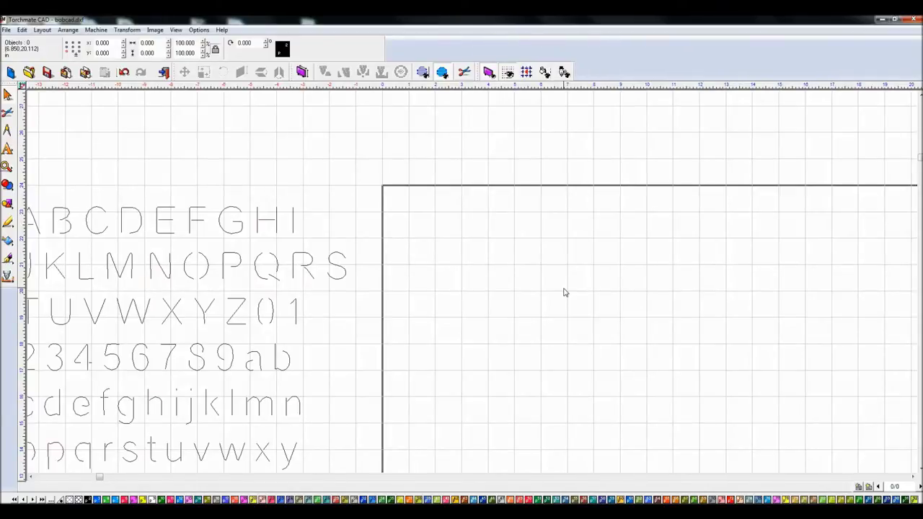
{"action": "left_click", "coordinate": [515, 287]}
{"action": "left_click", "coordinate": [174, 192]}
{"action": "scroll", "coordinate": [472, 282], "scroll_direction": "down", "scroll_amount": 1}
{"action": "scroll", "coordinate": [486, 292], "scroll_direction": "up", "scroll_amount": 1}
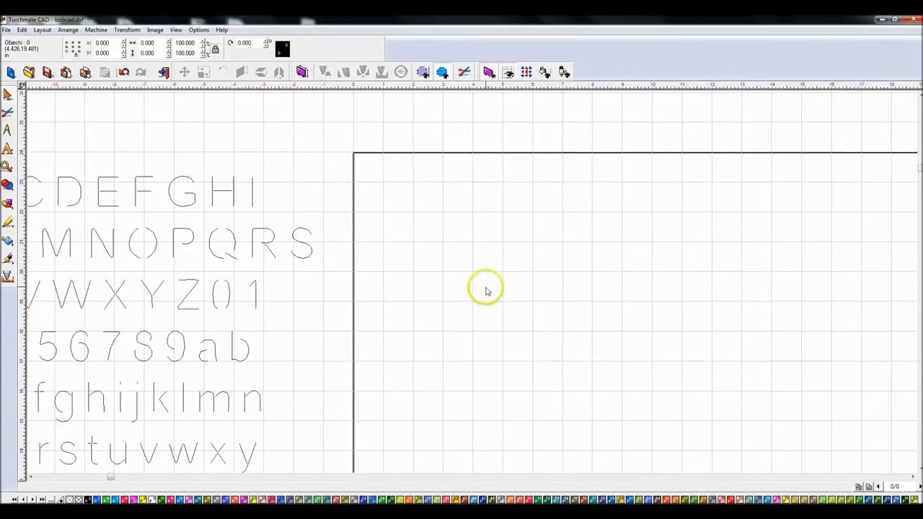
{"action": "left_click", "coordinate": [8, 242]}
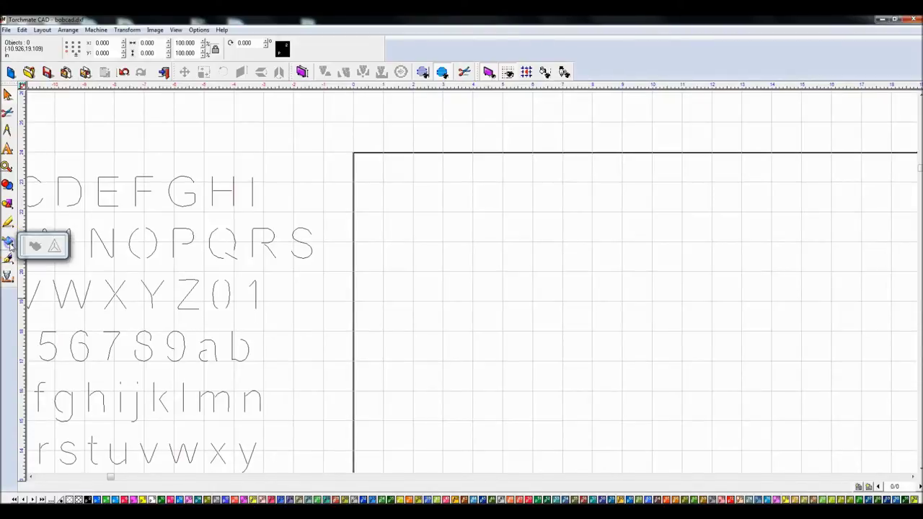
{"action": "left_click", "coordinate": [54, 246]}
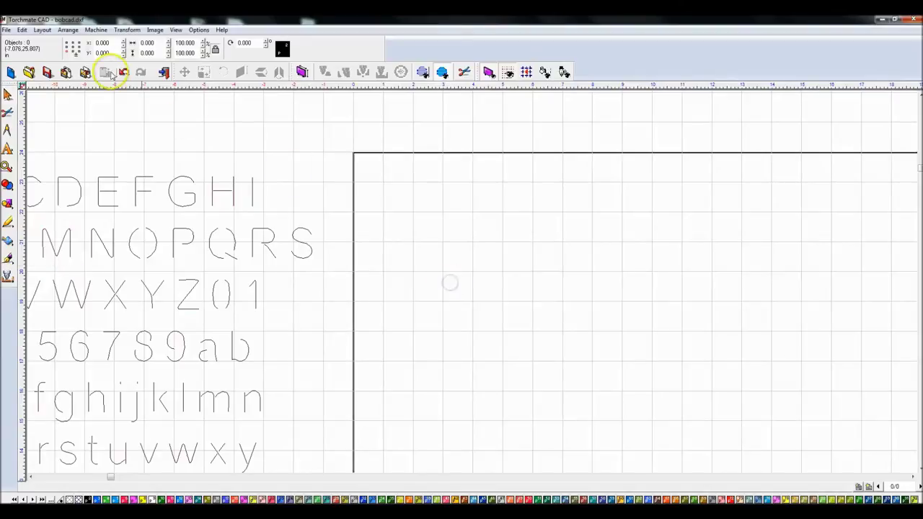
{"action": "left_click", "coordinate": [44, 30]}
{"action": "mouse_move", "coordinate": [68, 32]}
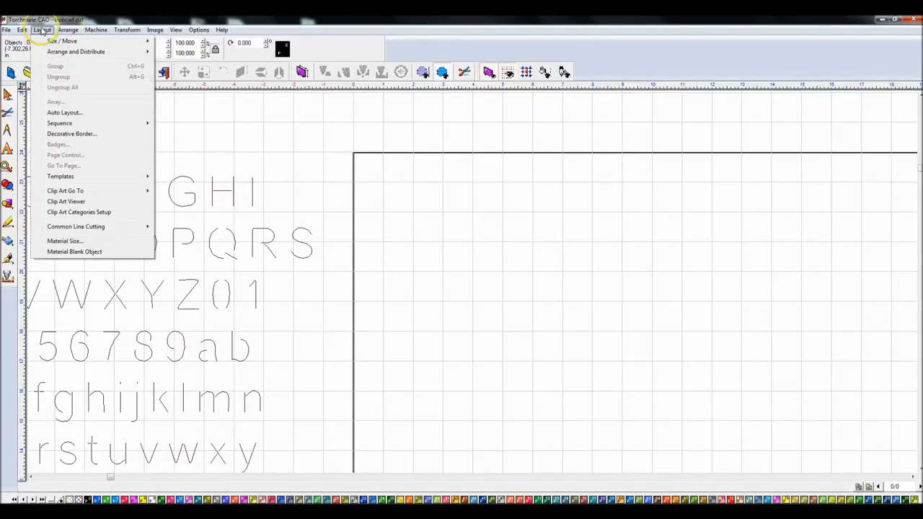
{"action": "left_click", "coordinate": [43, 31]}
Add the text "This is a test" near the plate's upper left corner with a height of 1.000
{"action": "mouse_move", "coordinate": [7, 151]}
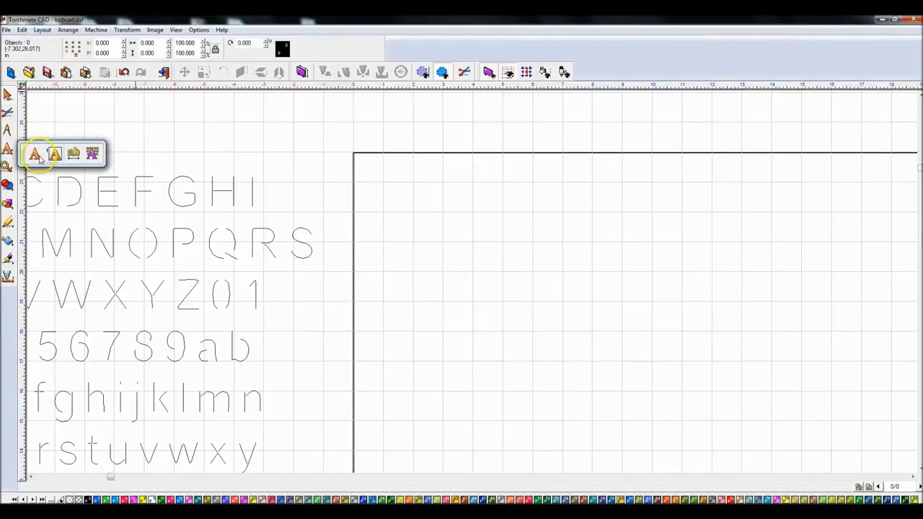
{"action": "left_click", "coordinate": [36, 155]}
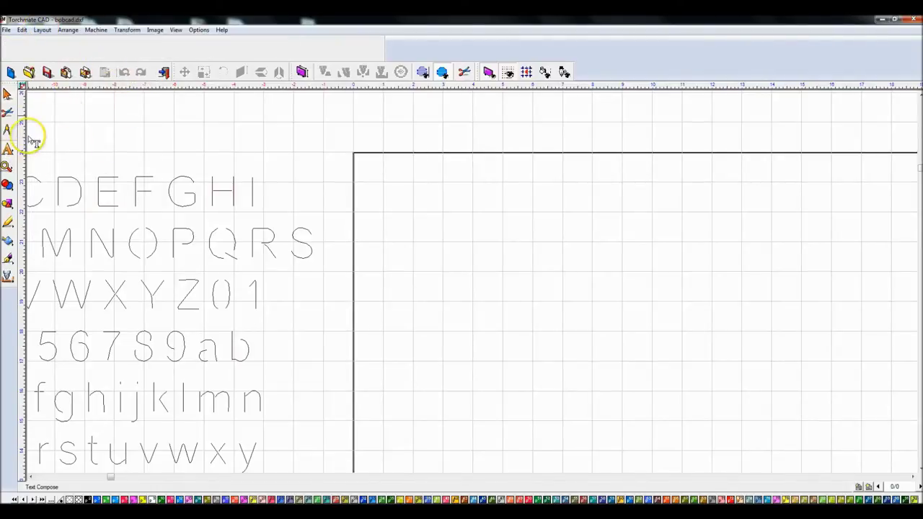
{"action": "left_click", "coordinate": [419, 240]}
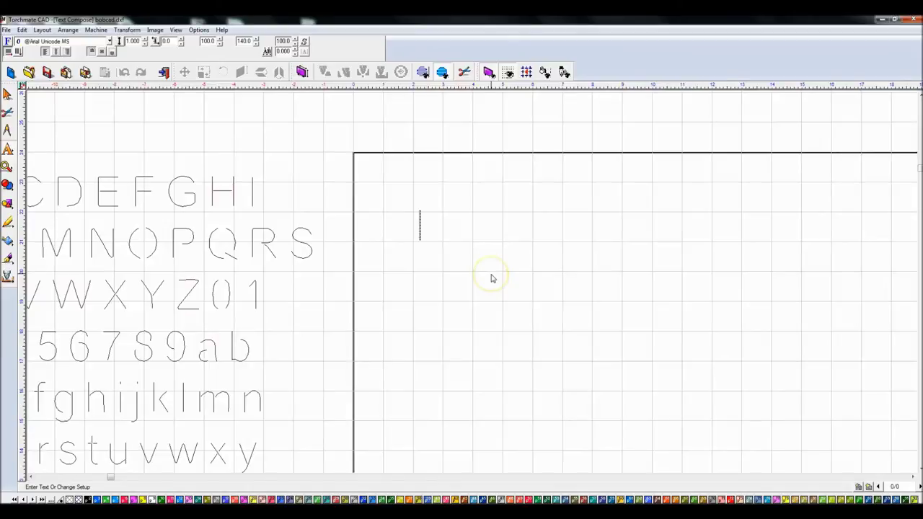
{"action": "type", "text": "This is a test"}
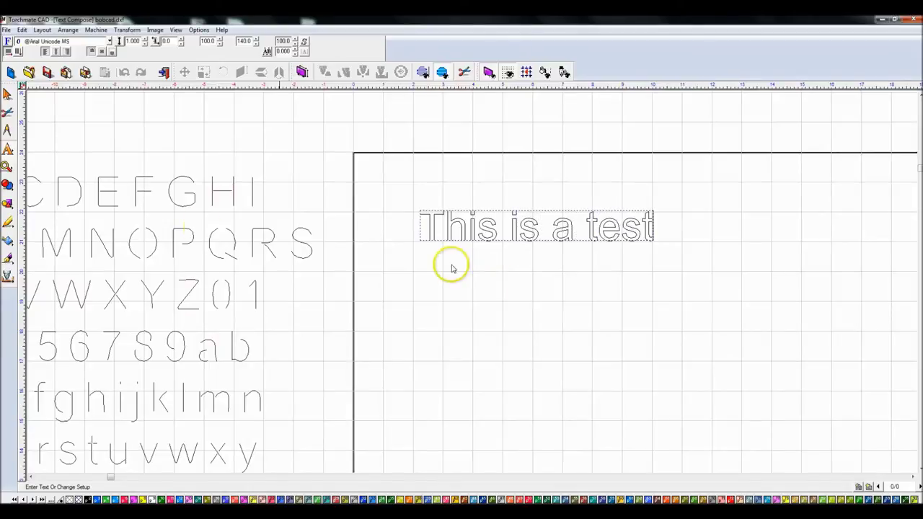
{"action": "left_click", "coordinate": [7, 93]}
{"action": "double_click", "coordinate": [484, 238]}
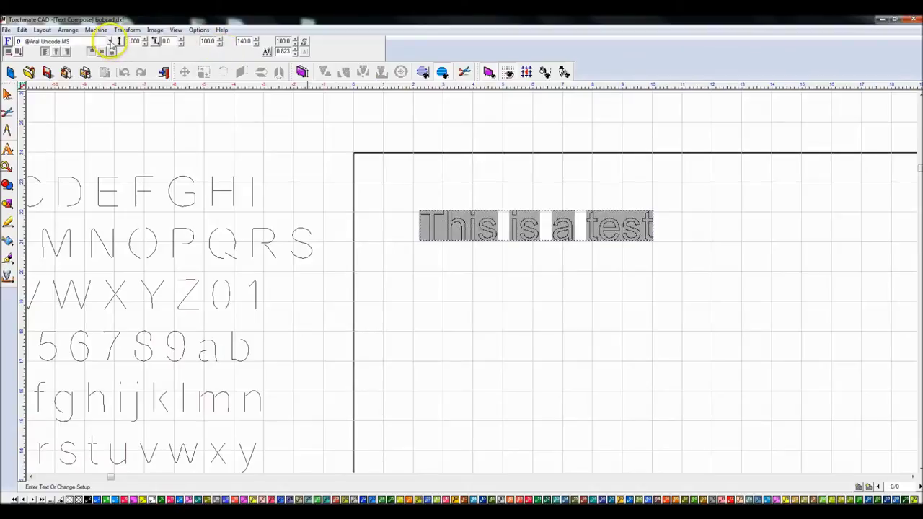
{"action": "left_click", "coordinate": [8, 93]}
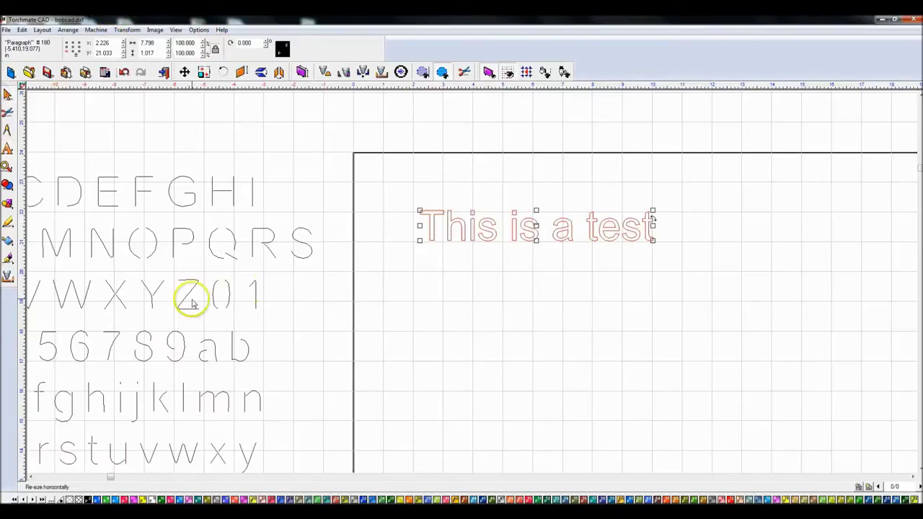
Generate centerline paths from the "This is a test" text and remove the original outlined lettering
{"action": "left_click_drag", "start_coordinate": [7, 244], "coordinate": [61, 249]}
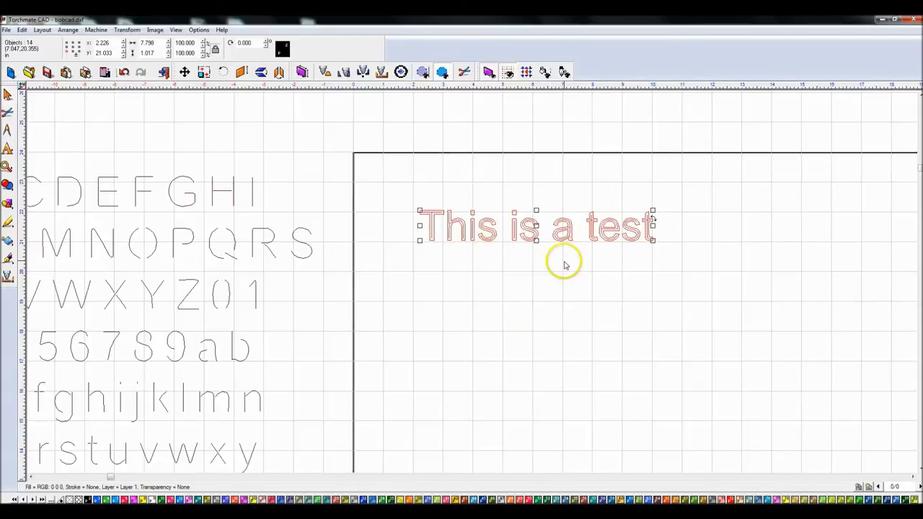
{"action": "left_click", "coordinate": [542, 246]}
{"action": "scroll", "coordinate": [508, 261], "scroll_direction": "up", "scroll_amount": 2}
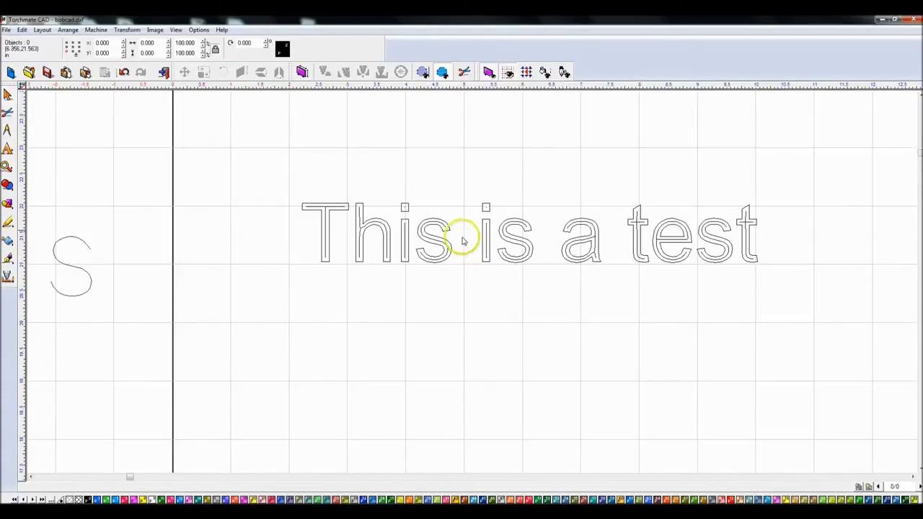
{"action": "left_click", "coordinate": [326, 262]}
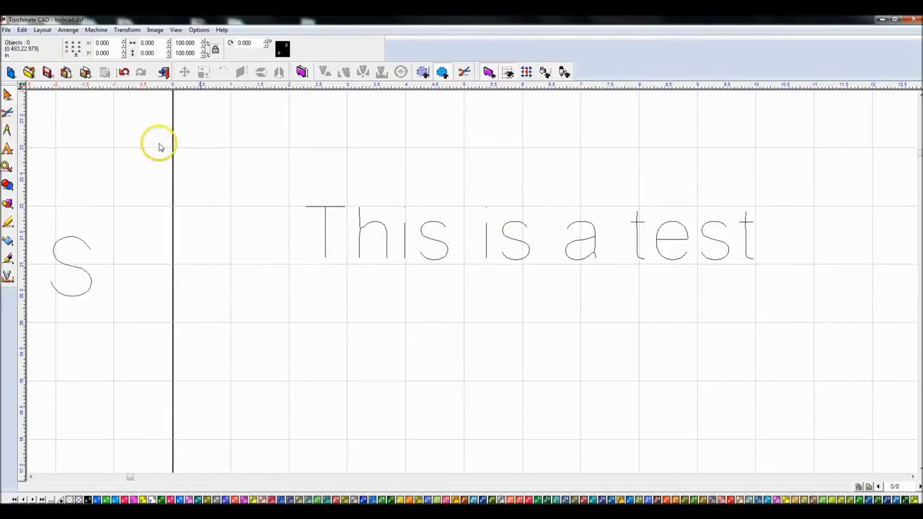
{"action": "left_click_drag", "start_coordinate": [263, 164], "coordinate": [856, 311]}
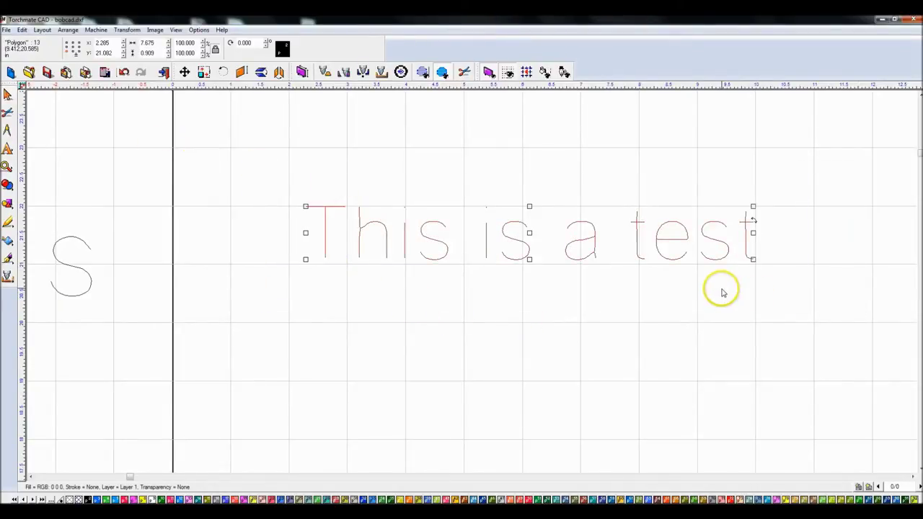
{"action": "left_click", "coordinate": [401, 266]}
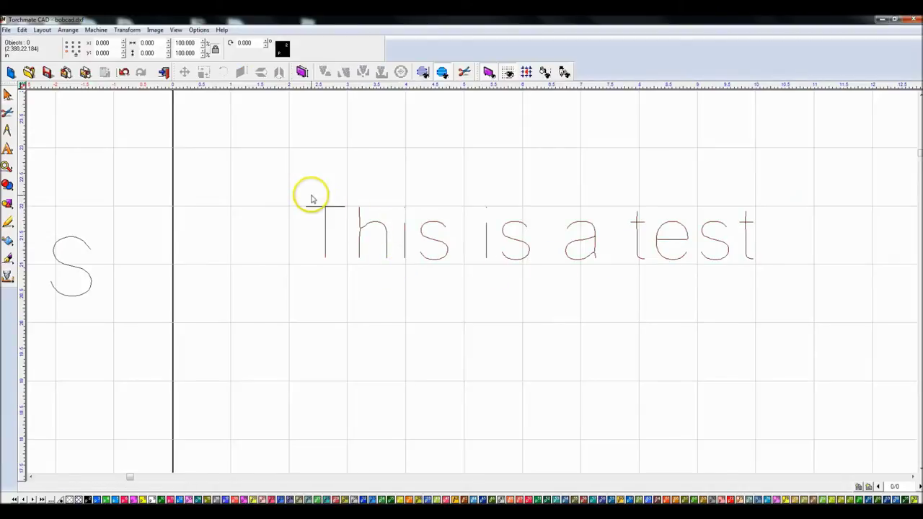
Create a tool path along the centerline "h" of "This" and display only the tool paths
{"action": "scroll", "coordinate": [363, 221], "scroll_direction": "up", "scroll_amount": 5}
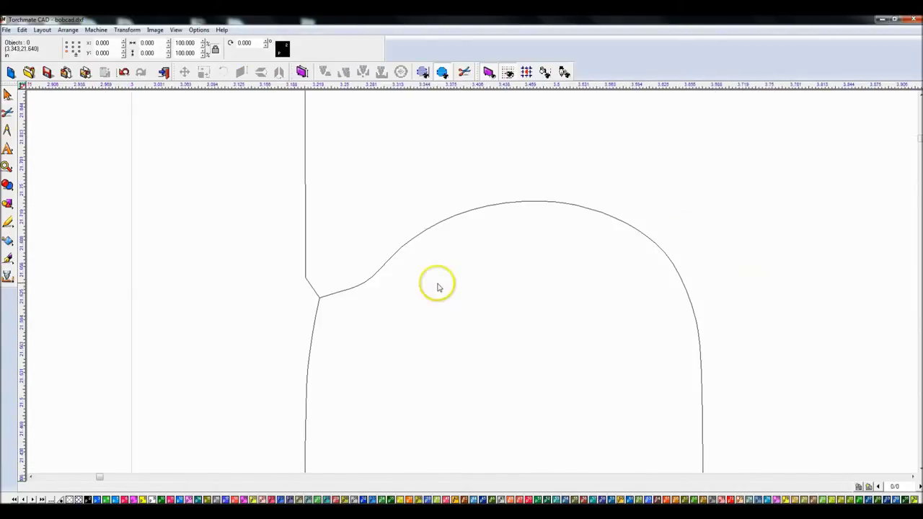
{"action": "scroll", "coordinate": [346, 291], "scroll_direction": "down", "scroll_amount": 2}
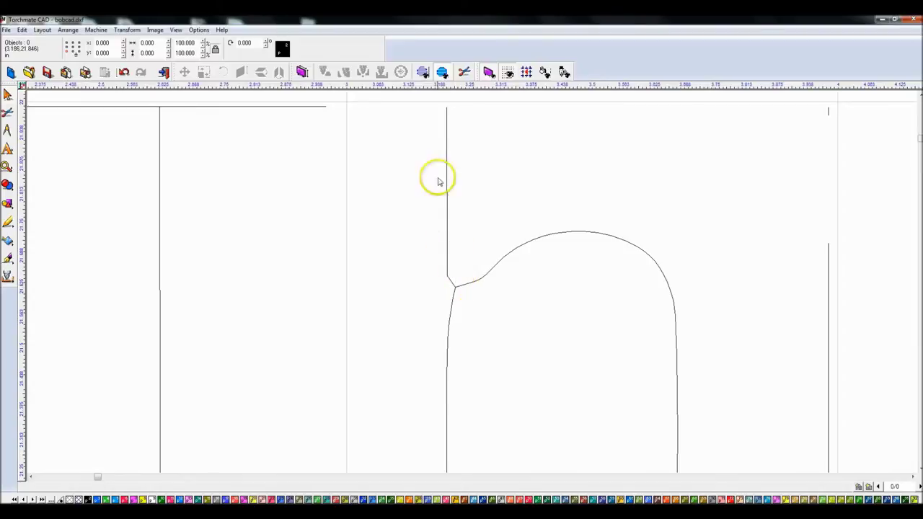
{"action": "left_click", "coordinate": [476, 281]}
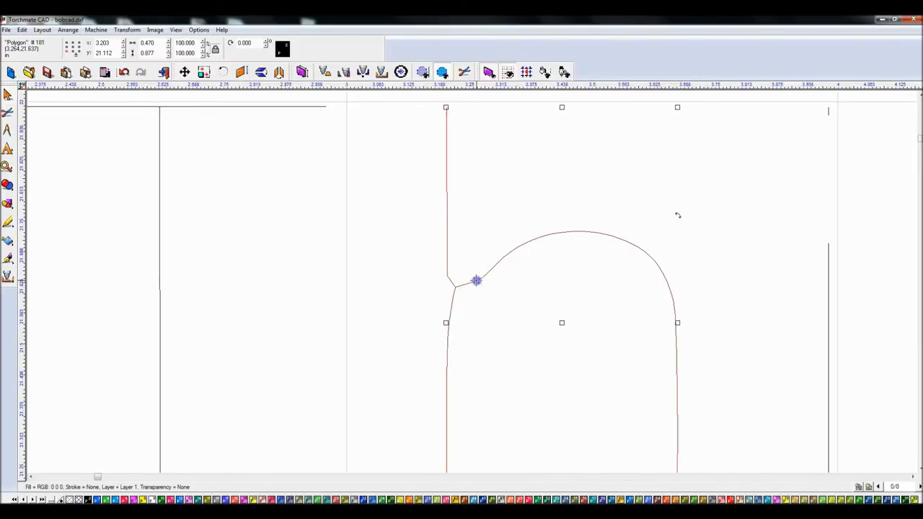
{"action": "left_click", "coordinate": [367, 72]}
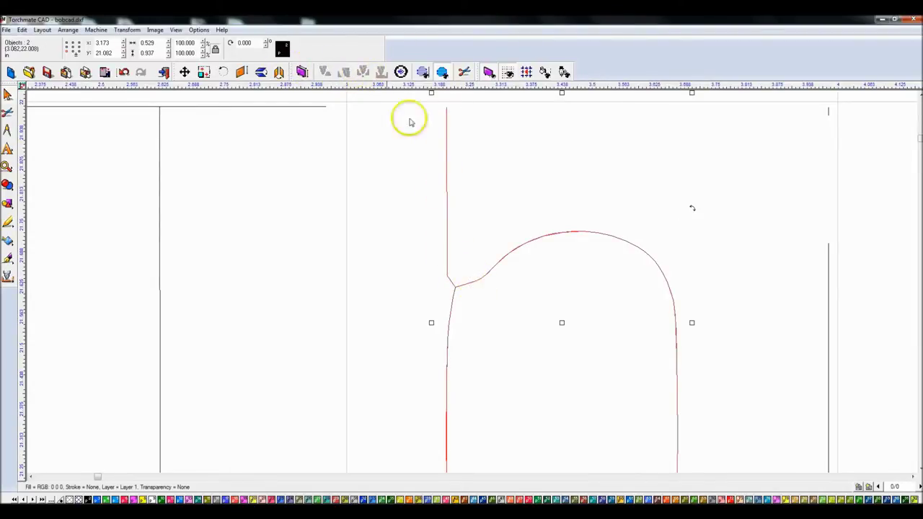
{"action": "left_click", "coordinate": [425, 73]}
{"action": "scroll", "coordinate": [472, 289], "scroll_direction": "down", "scroll_amount": 3}
{"action": "scroll", "coordinate": [469, 274], "scroll_direction": "up", "scroll_amount": 2}
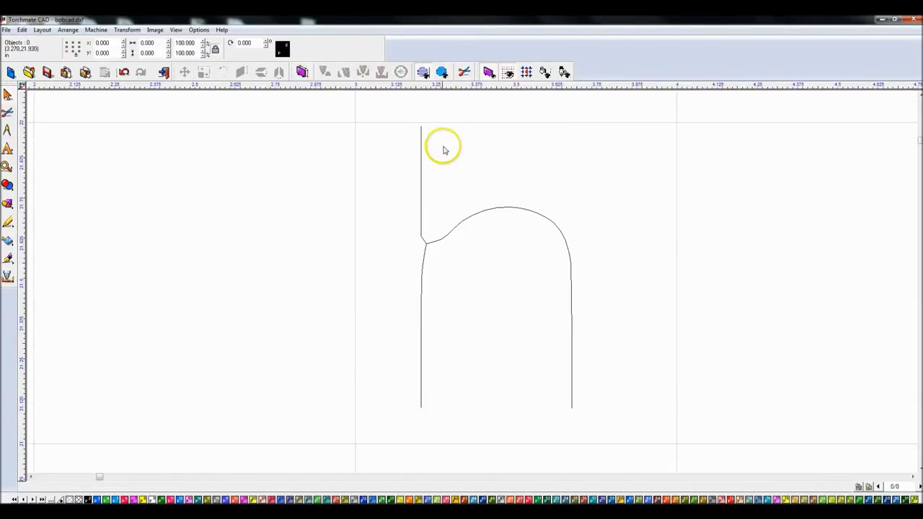
Inspect the centerline letters up close and delete the whole "This is a test" lettering from the plate
{"action": "scroll", "coordinate": [541, 214], "scroll_direction": "down", "scroll_amount": 4}
{"action": "scroll", "coordinate": [563, 262], "scroll_direction": "up", "scroll_amount": 6}
{"action": "scroll", "coordinate": [441, 317], "scroll_direction": "down", "scroll_amount": 2}
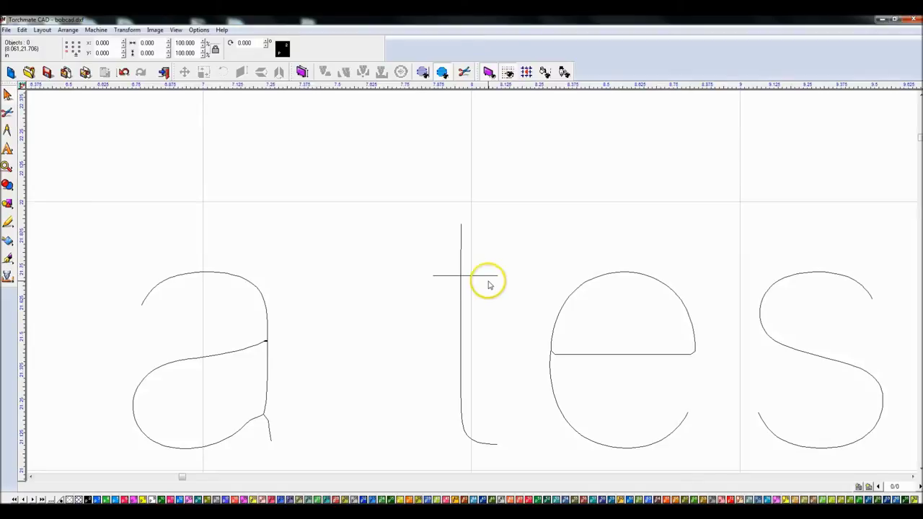
{"action": "scroll", "coordinate": [487, 285], "scroll_direction": "down", "scroll_amount": 4}
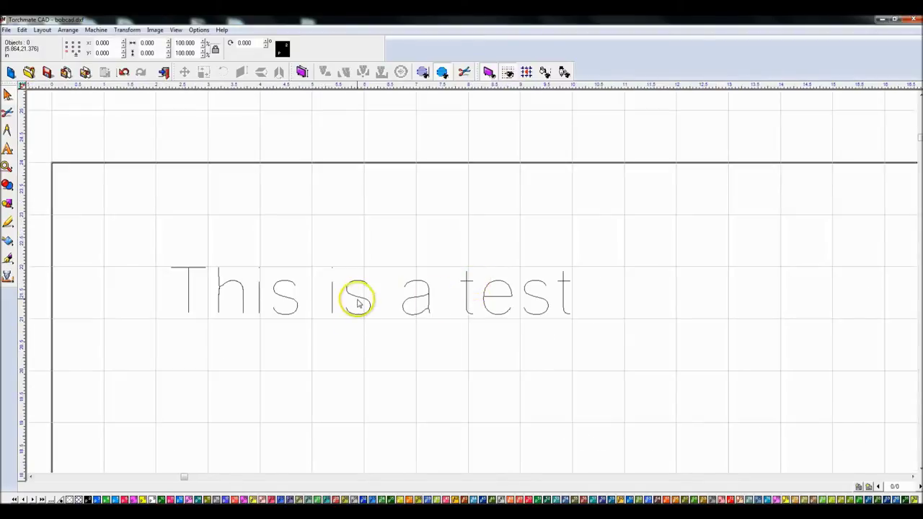
{"action": "left_click_drag", "start_coordinate": [142, 223], "coordinate": [369, 315]}
{"action": "key", "text": "Delete"}
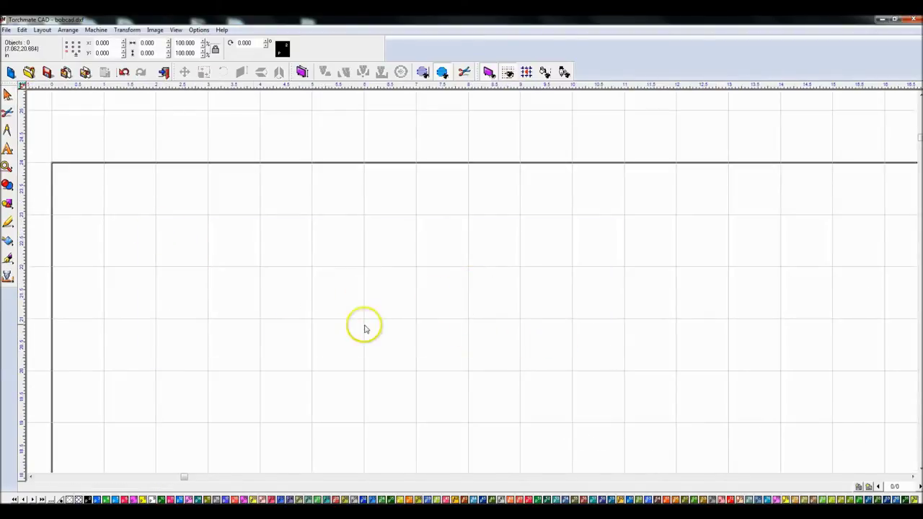
Add a two-line text reading "Another test" and "hello world" near the plate's upper left corner
{"action": "left_click", "coordinate": [8, 150]}
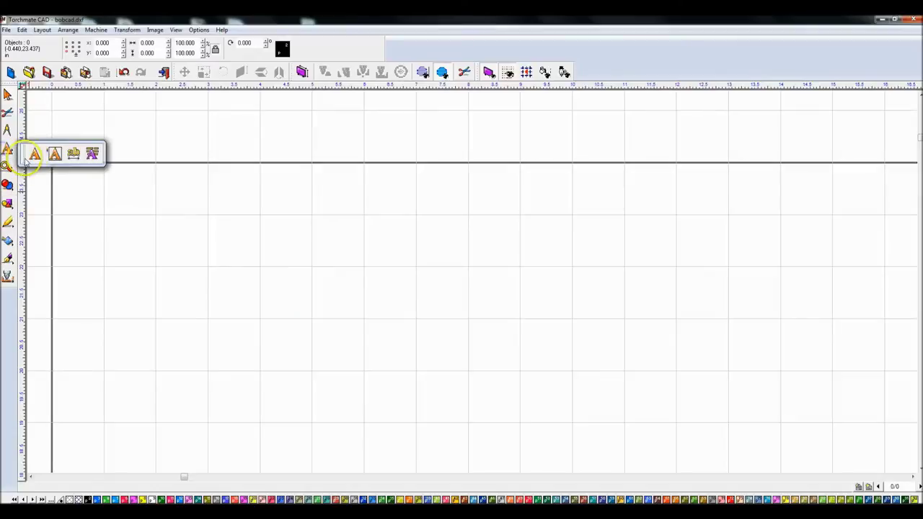
{"action": "left_click", "coordinate": [34, 152]}
{"action": "left_click", "coordinate": [124, 232]}
{"action": "type", "text": "Another test"}
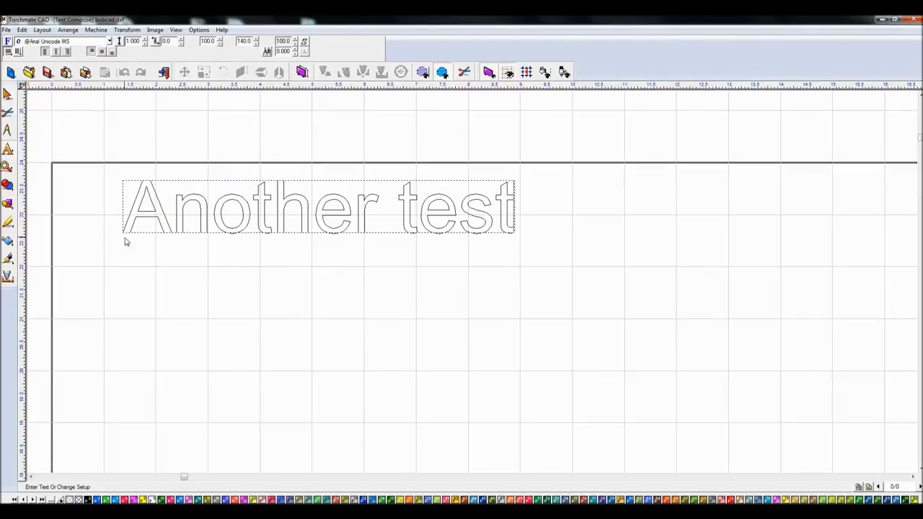
{"action": "key", "text": "Return"}
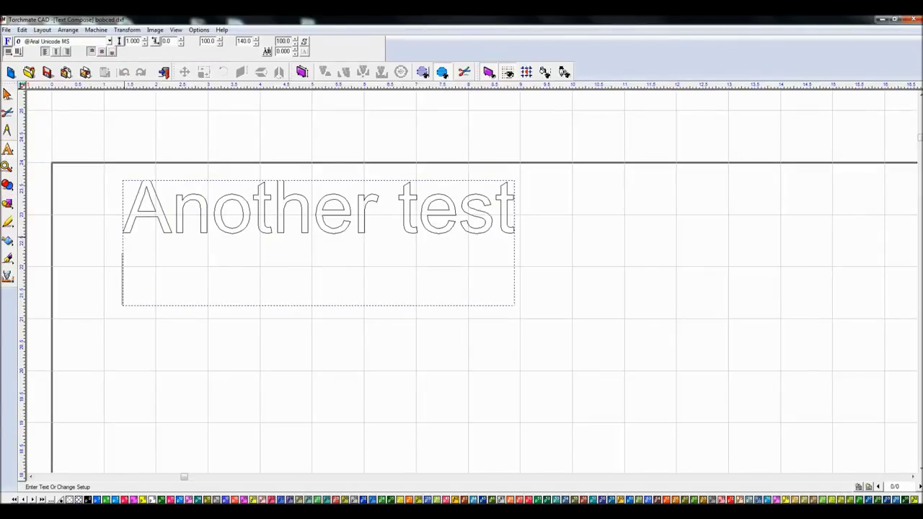
{"action": "type", "text": "hello world"}
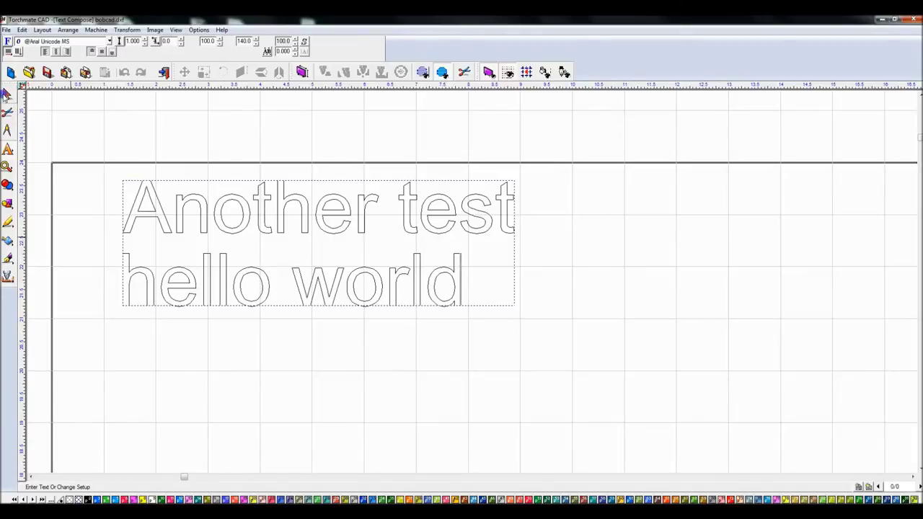
{"action": "left_click", "coordinate": [7, 93]}
{"action": "left_click", "coordinate": [433, 325]}
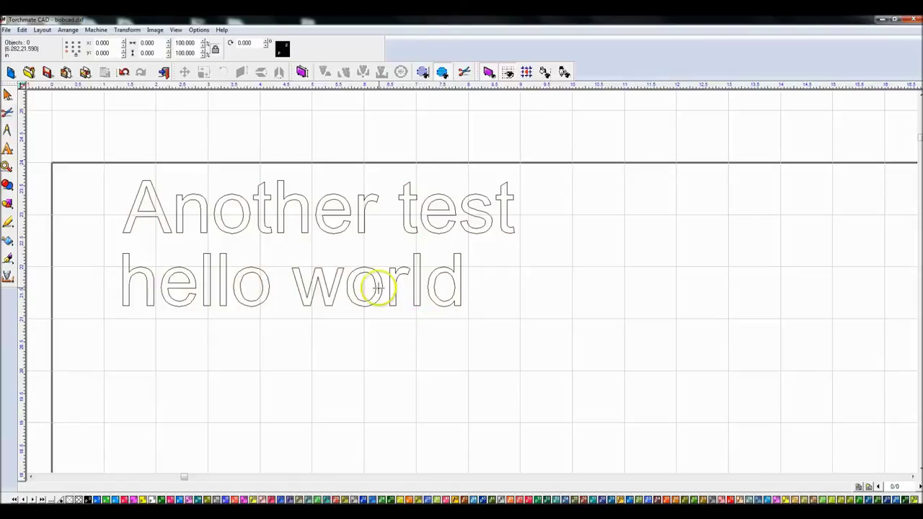
Change the font of both lines of the "Another test / hello world" text to ArtBrush Medium
{"action": "left_click", "coordinate": [381, 288]}
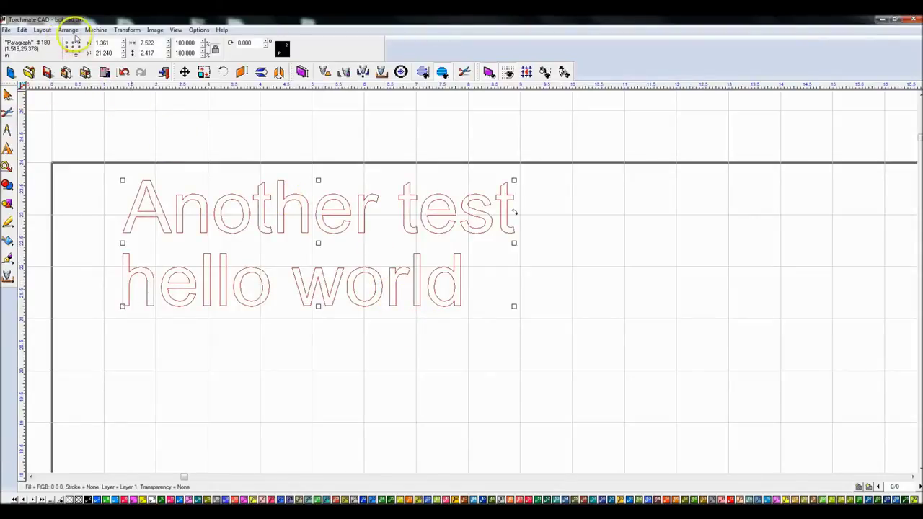
{"action": "double_click", "coordinate": [136, 200]}
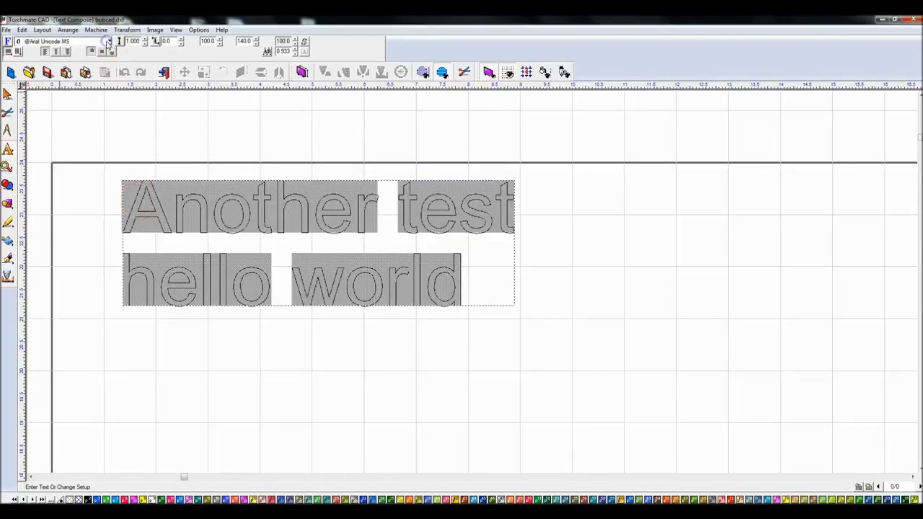
{"action": "left_click", "coordinate": [108, 41]}
{"action": "left_click_drag", "start_coordinate": [163, 58], "coordinate": [169, 80]}
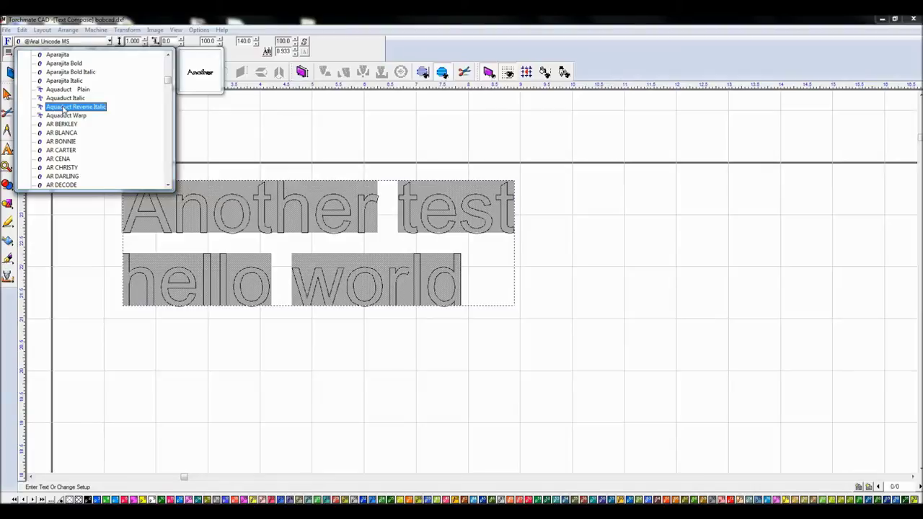
{"action": "scroll", "coordinate": [63, 108], "scroll_direction": "down", "scroll_amount": 8}
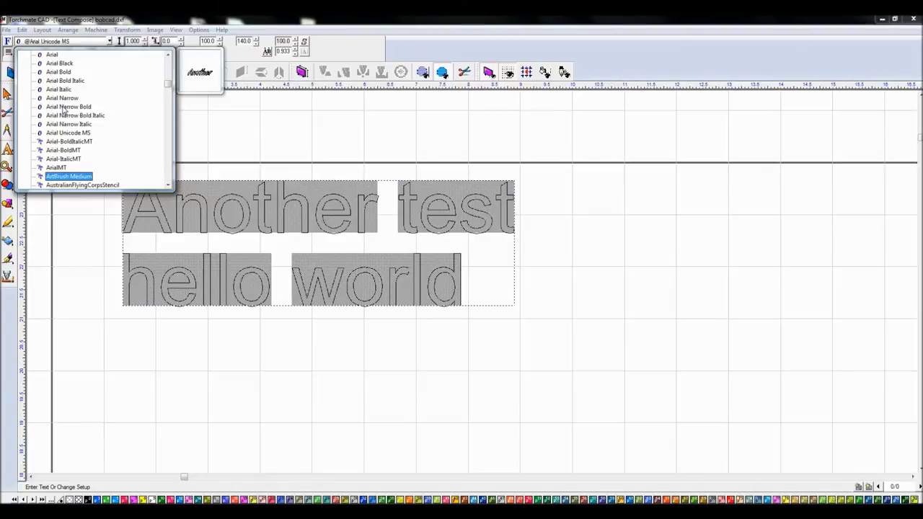
{"action": "left_click", "coordinate": [69, 177]}
{"action": "left_click", "coordinate": [197, 152]}
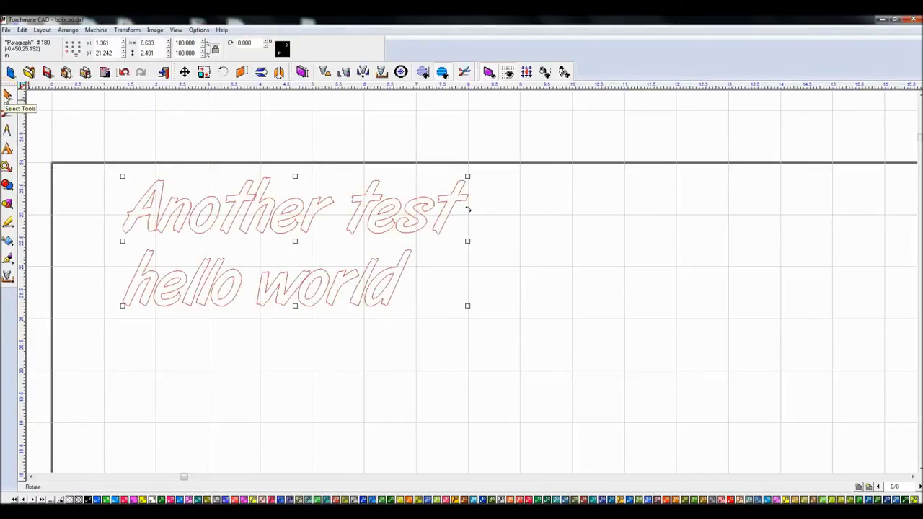
Increase the letter spacing of both lines of the "Another test / hello world" text to 112
{"action": "double_click", "coordinate": [211, 224]}
{"action": "key", "text": "ctrl+a"}
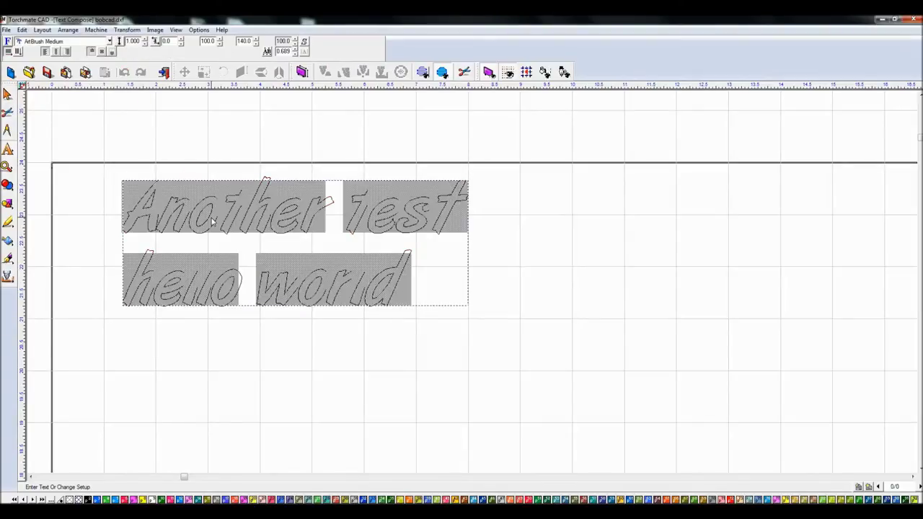
{"action": "left_click", "coordinate": [222, 39]}
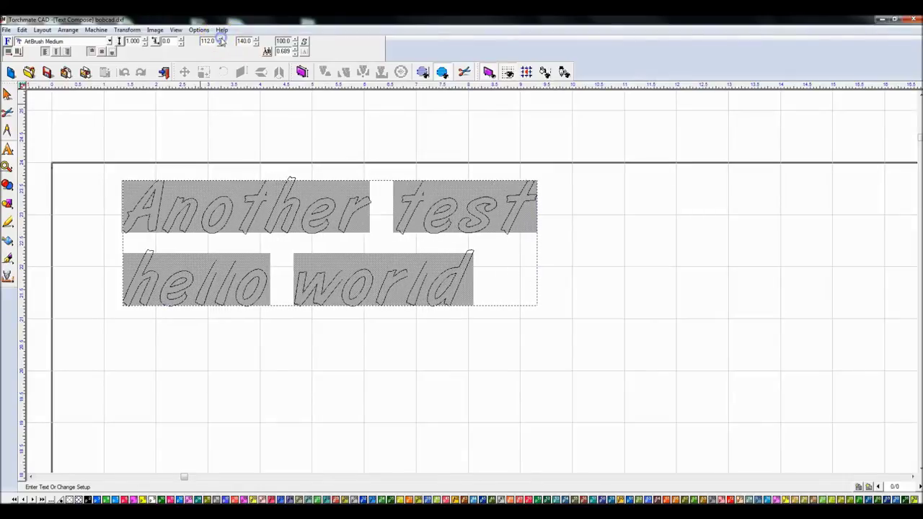
{"action": "left_click", "coordinate": [7, 95]}
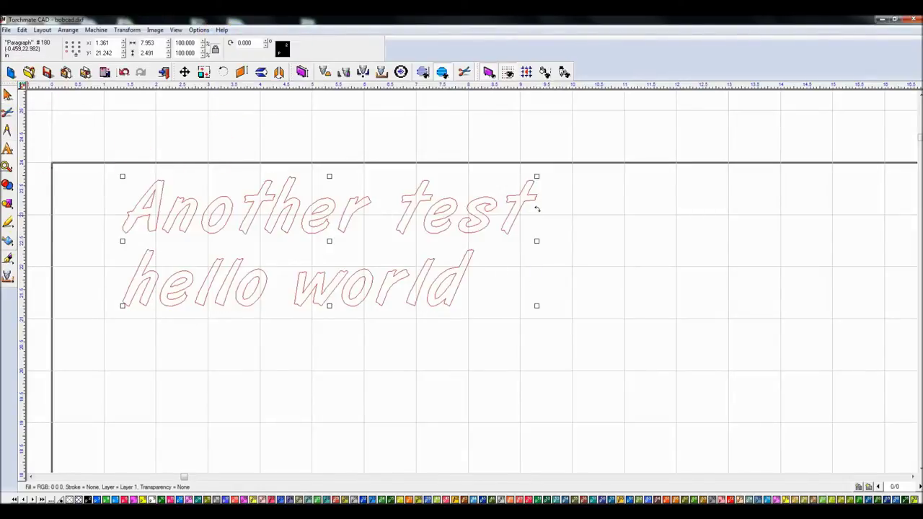
Generate centerlines from the "Another test / hello world" text and delete its original outline letters
{"action": "left_click", "coordinate": [8, 242]}
{"action": "left_click", "coordinate": [54, 245]}
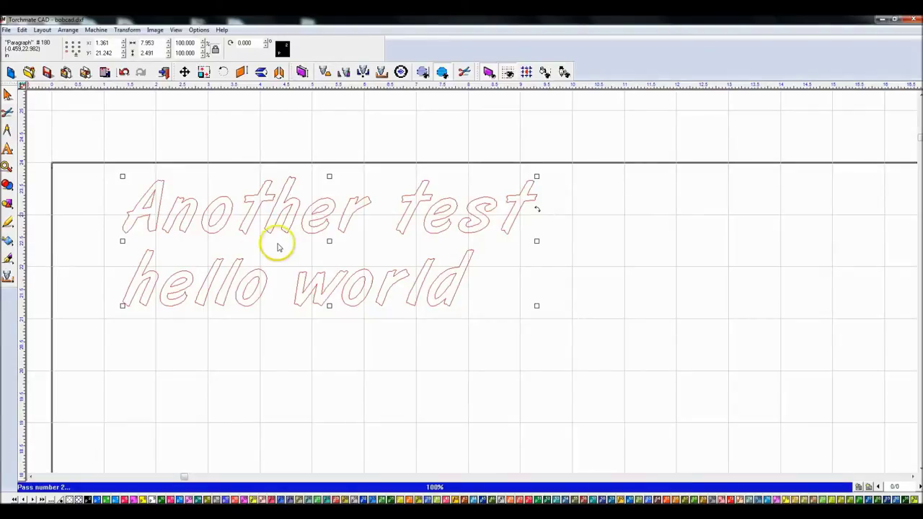
{"action": "left_click", "coordinate": [182, 327]}
{"action": "left_click", "coordinate": [148, 305]}
{"action": "key", "text": "Delete"}
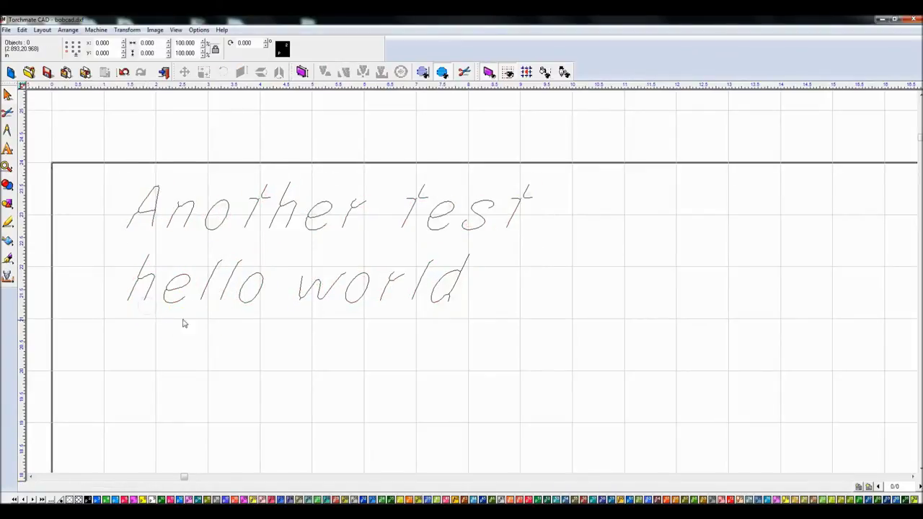
Inspect the centerline letters up close and delete the whole "Another test / hello world" lettering from the plate
{"action": "scroll", "coordinate": [322, 202], "scroll_direction": "up", "scroll_amount": 1}
{"action": "scroll", "coordinate": [470, 281], "scroll_direction": "up", "scroll_amount": 1}
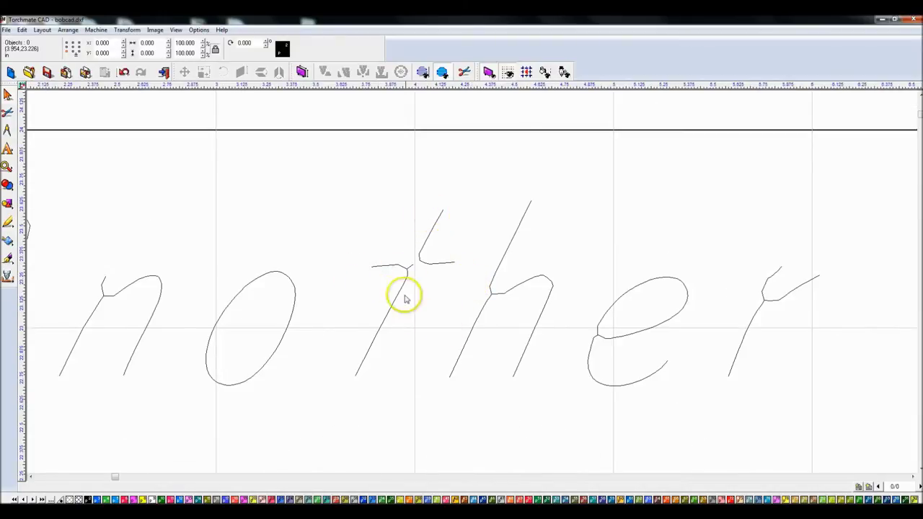
{"action": "scroll", "coordinate": [404, 295], "scroll_direction": "down", "scroll_amount": 2}
{"action": "scroll", "coordinate": [566, 303], "scroll_direction": "up", "scroll_amount": 1}
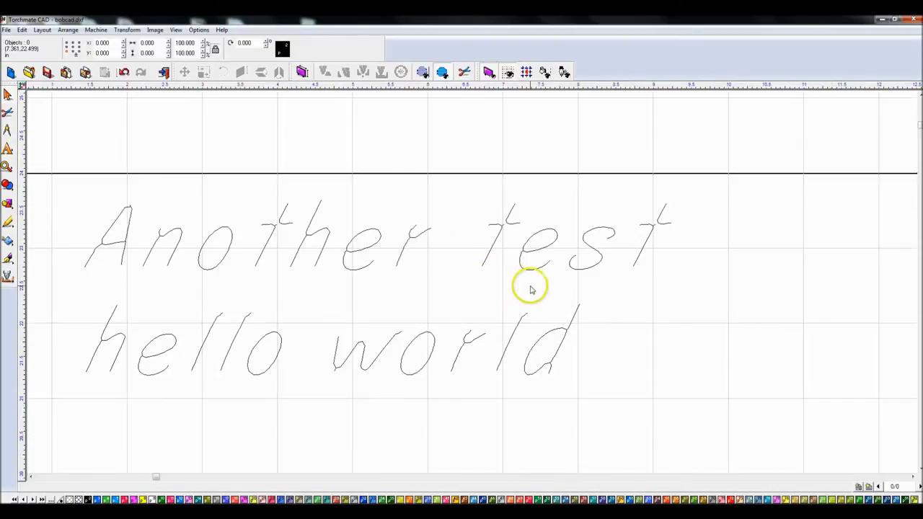
{"action": "left_click", "coordinate": [8, 95]}
{"action": "left_click_drag", "start_coordinate": [64, 175], "coordinate": [699, 431]}
{"action": "scroll", "coordinate": [657, 416], "scroll_direction": "down", "scroll_amount": 3}
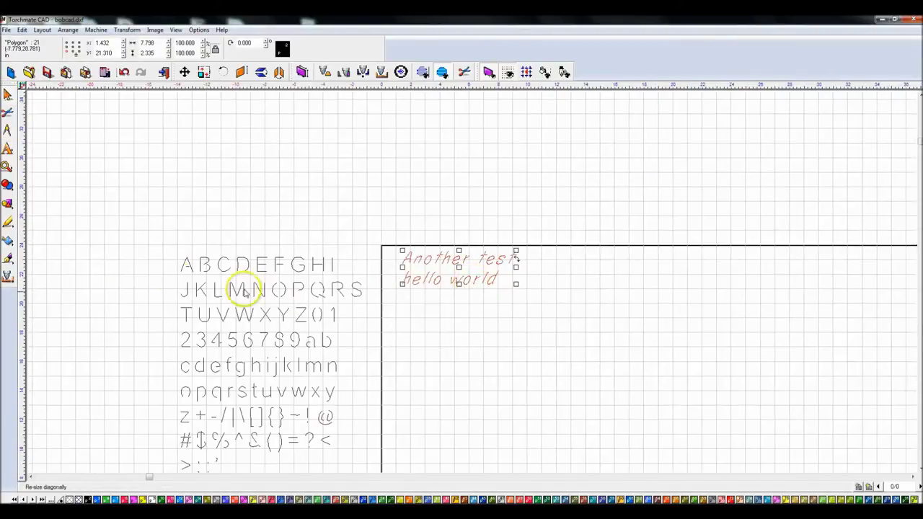
{"action": "key", "text": "Delete"}
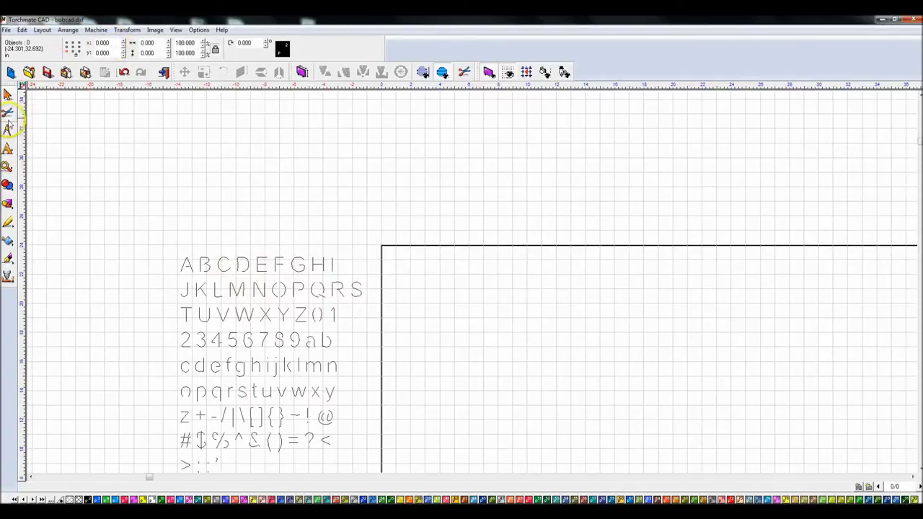
Add the text "Make me some money" in the SerpentineDBol font near the plate's upper left corner
{"action": "left_click", "coordinate": [7, 149]}
{"action": "left_click", "coordinate": [34, 154]}
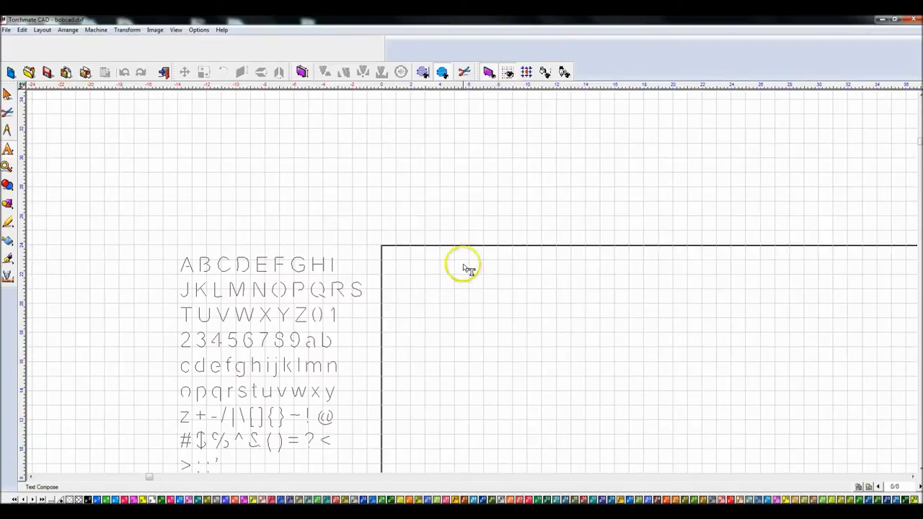
{"action": "left_click", "coordinate": [435, 281]}
{"action": "left_click", "coordinate": [109, 41]}
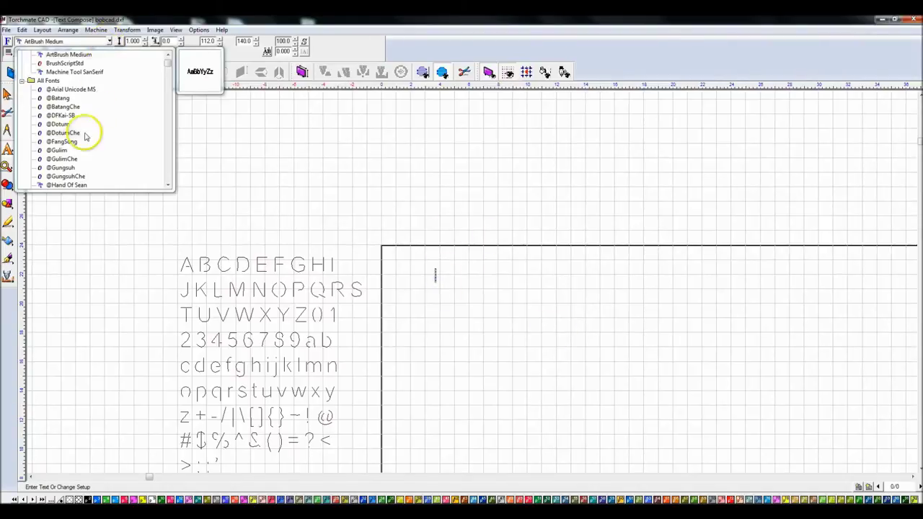
{"action": "key", "text": "Page_Down"}
{"action": "key", "text": "Page_Down"}
{"action": "key", "text": "Page_Down"}
{"action": "key", "text": "Page_Down"}
{"action": "key", "text": "Page_Down"}
{"action": "key", "text": "Page_Down"}
{"action": "key", "text": "Page_Down"}
{"action": "key", "text": "Page_Down"}
{"action": "key", "text": "Page_Down"}
{"action": "key", "text": "Page_Down"}
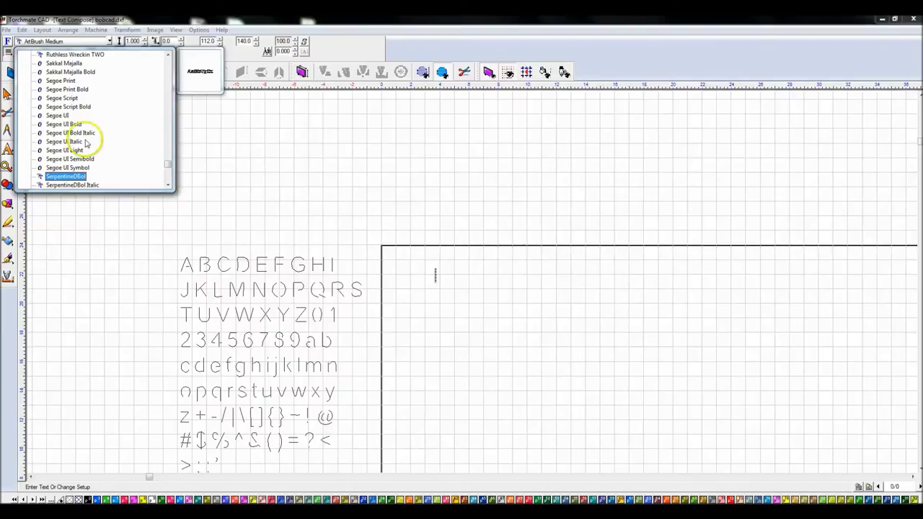
{"action": "left_click", "coordinate": [70, 176]}
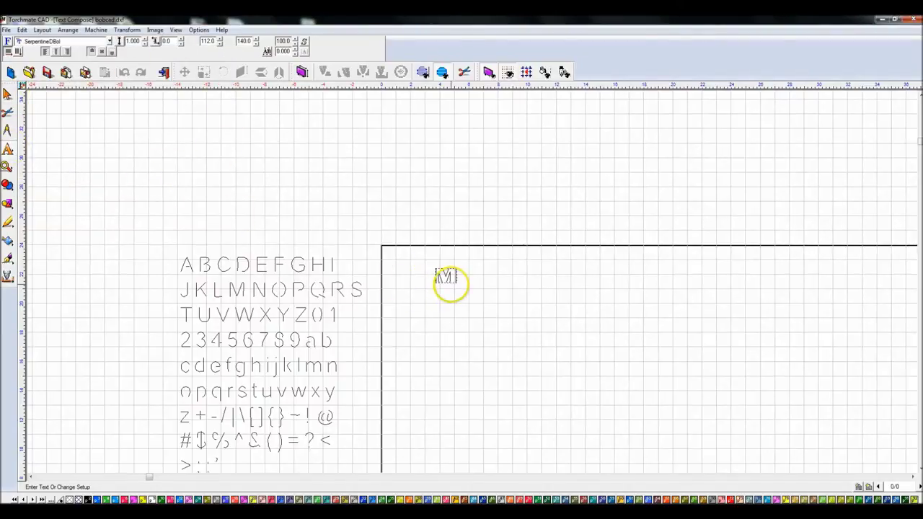
{"action": "left_click", "coordinate": [8, 94]}
{"action": "scroll", "coordinate": [594, 276], "scroll_direction": "up", "scroll_amount": 3}
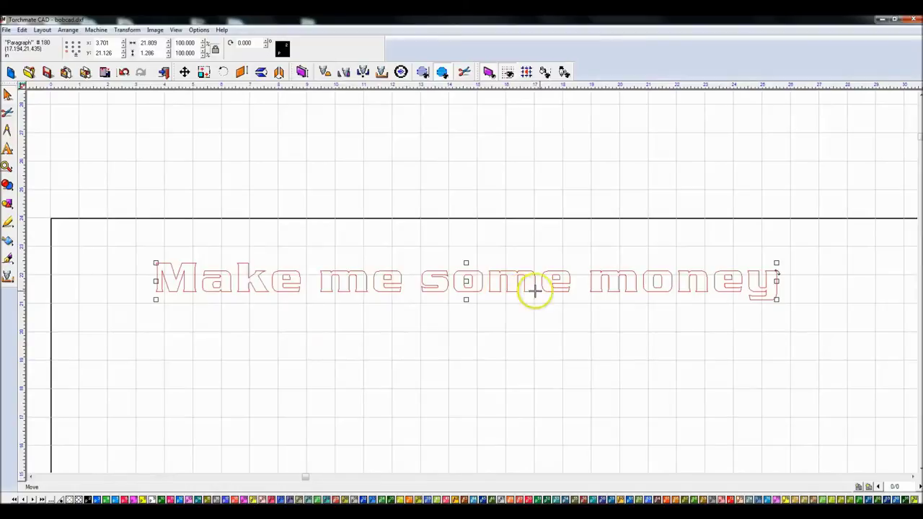
Generate centerlines from the "Make me some money" text and delete its original outline letters
{"action": "left_click", "coordinate": [9, 244]}
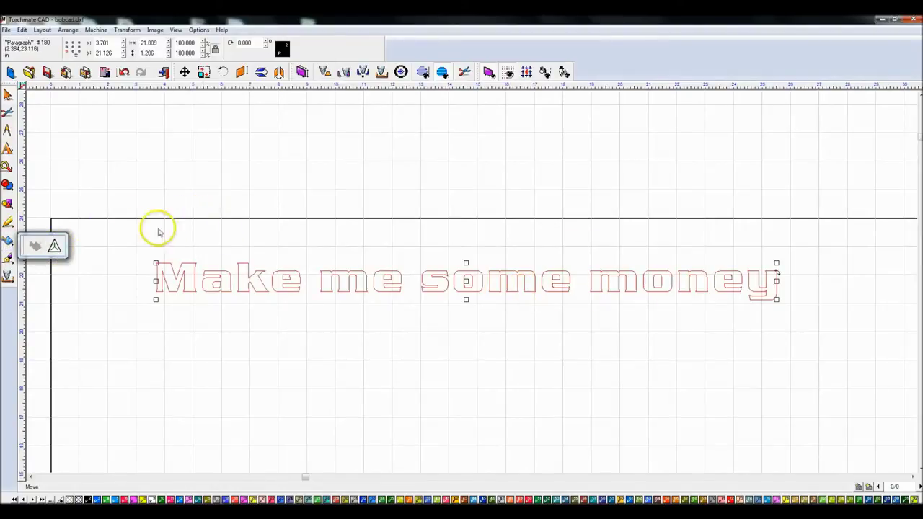
{"action": "left_click", "coordinate": [55, 246]}
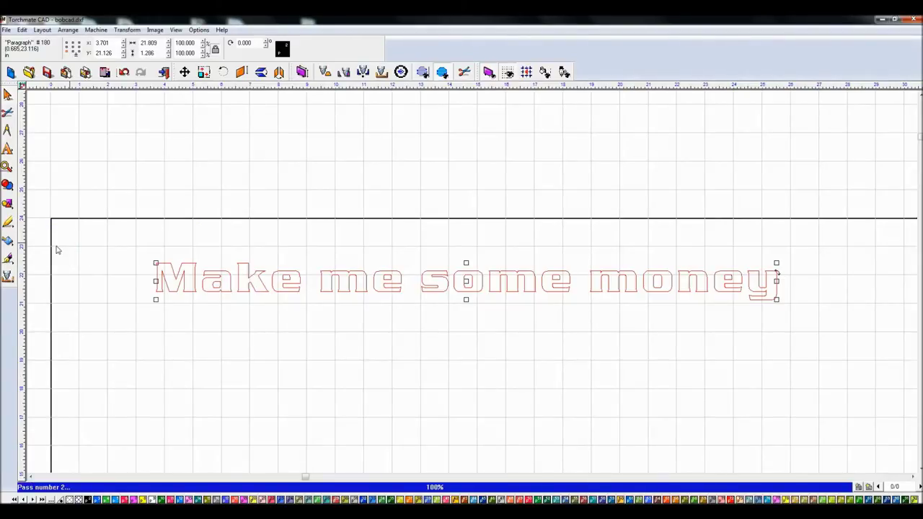
{"action": "left_click", "coordinate": [218, 313]}
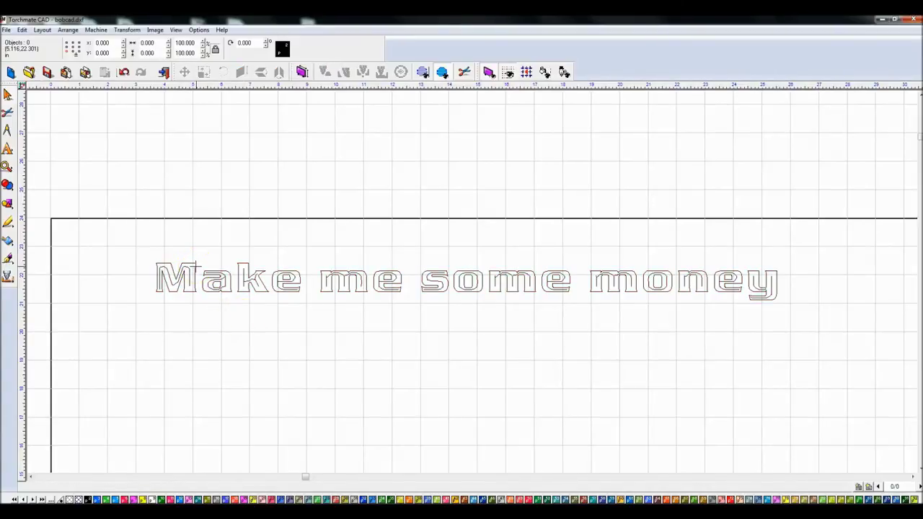
{"action": "left_click", "coordinate": [196, 265]}
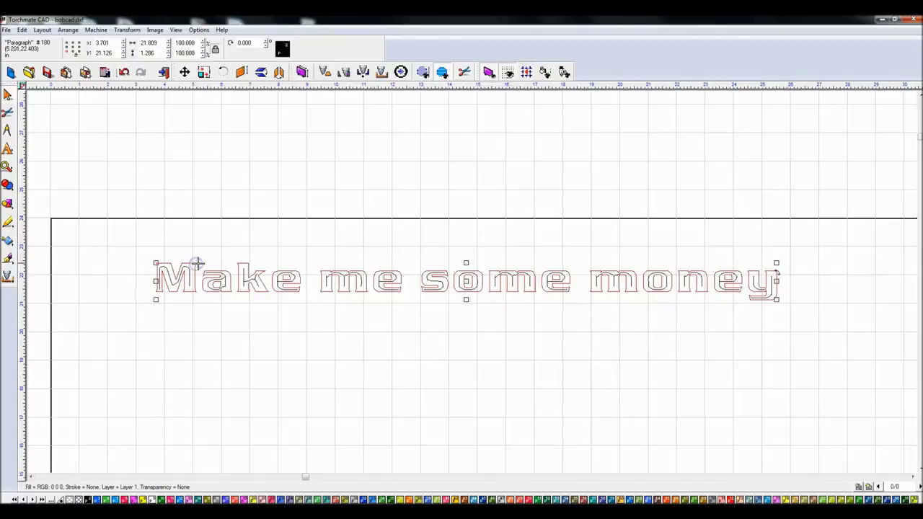
{"action": "key", "text": "Delete"}
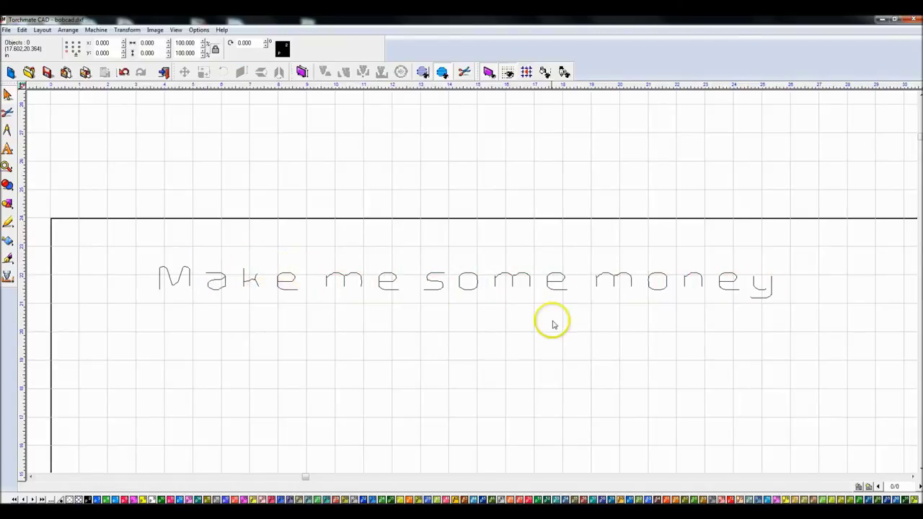
Examine the centerline letters of "Make me some money" up close for the smoothness of their curves and junctions
{"action": "scroll", "coordinate": [323, 303], "scroll_direction": "up", "scroll_amount": 2}
{"action": "scroll", "coordinate": [472, 281], "scroll_direction": "down", "scroll_amount": 2}
{"action": "scroll", "coordinate": [517, 286], "scroll_direction": "up", "scroll_amount": 2}
{"action": "scroll", "coordinate": [409, 253], "scroll_direction": "up", "scroll_amount": 1}
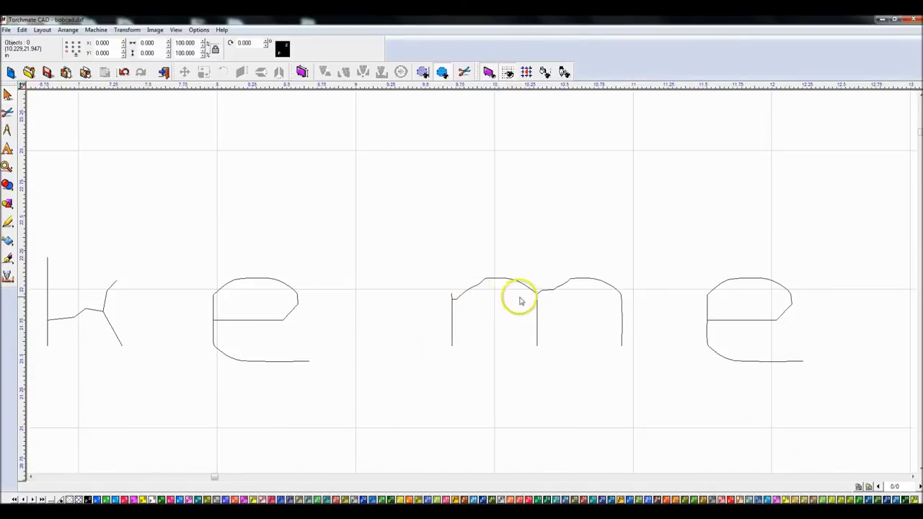
{"action": "scroll", "coordinate": [563, 287], "scroll_direction": "down", "scroll_amount": 1}
{"action": "scroll", "coordinate": [483, 281], "scroll_direction": "down", "scroll_amount": 1}
{"action": "scroll", "coordinate": [664, 277], "scroll_direction": "up", "scroll_amount": 2}
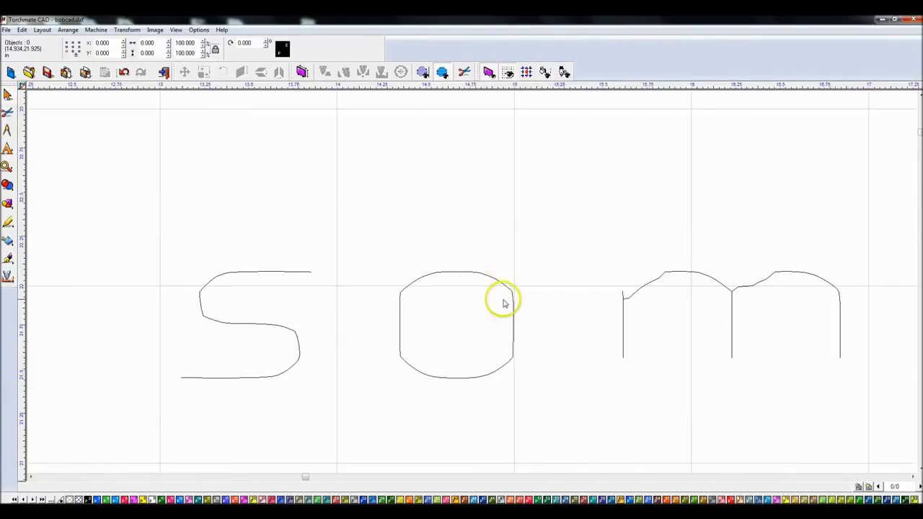
{"action": "scroll", "coordinate": [503, 304], "scroll_direction": "down", "scroll_amount": 2}
{"action": "scroll", "coordinate": [382, 288], "scroll_direction": "down", "scroll_amount": 1}
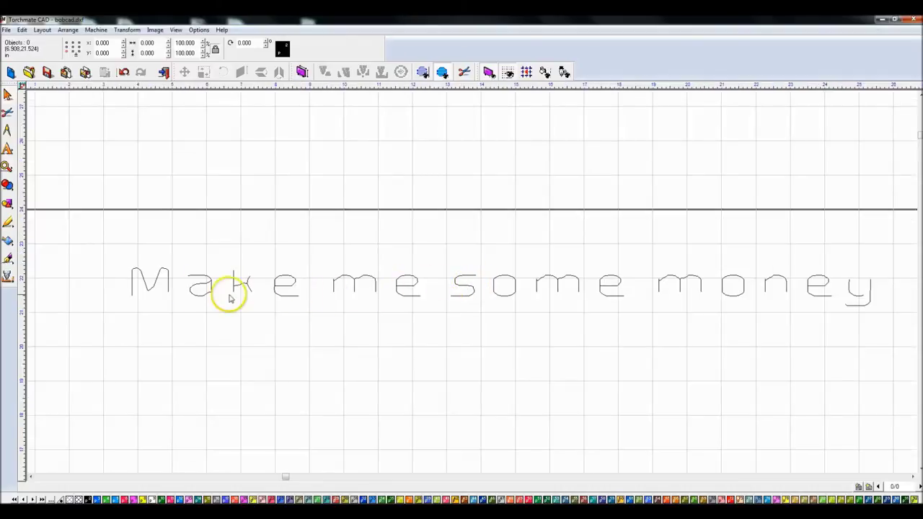
{"action": "scroll", "coordinate": [450, 268], "scroll_direction": "up", "scroll_amount": 1}
{"action": "scroll", "coordinate": [457, 269], "scroll_direction": "down", "scroll_amount": 1}
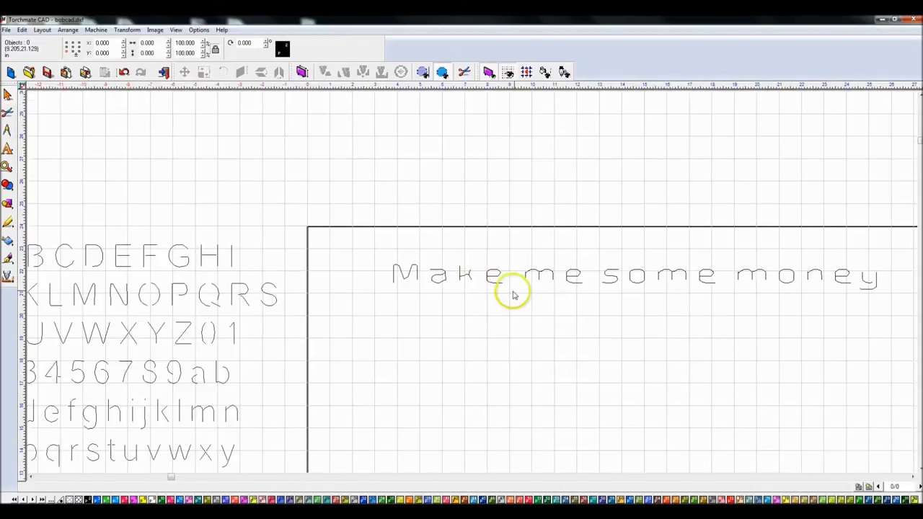
Convert all the "Make me some money" centerline letters from polygons to polyarcs
{"action": "left_click_drag", "start_coordinate": [372, 238], "coordinate": [887, 331]}
{"action": "left_click", "coordinate": [68, 30]}
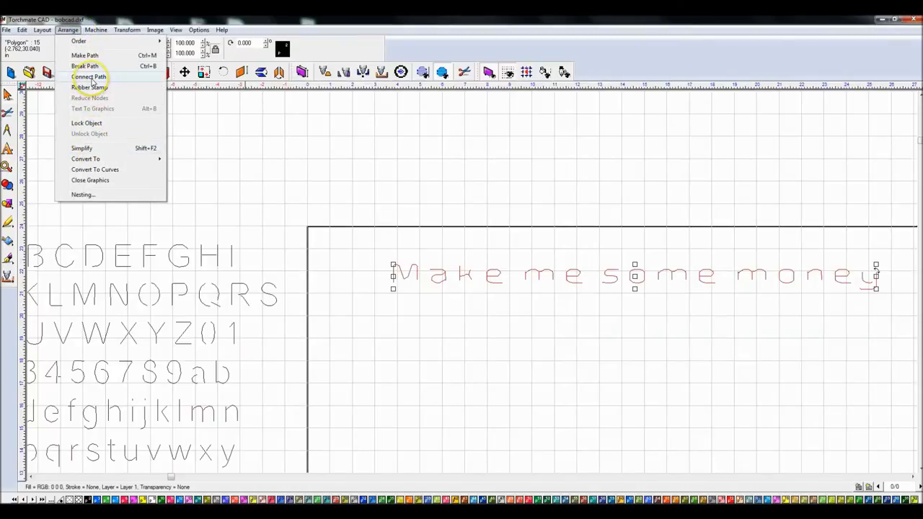
{"action": "mouse_move", "coordinate": [134, 160]}
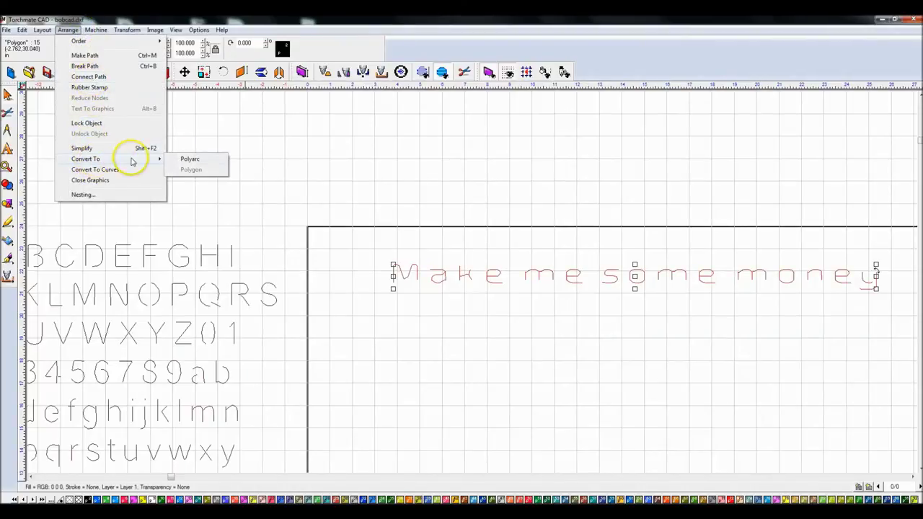
{"action": "left_click", "coordinate": [112, 99]}
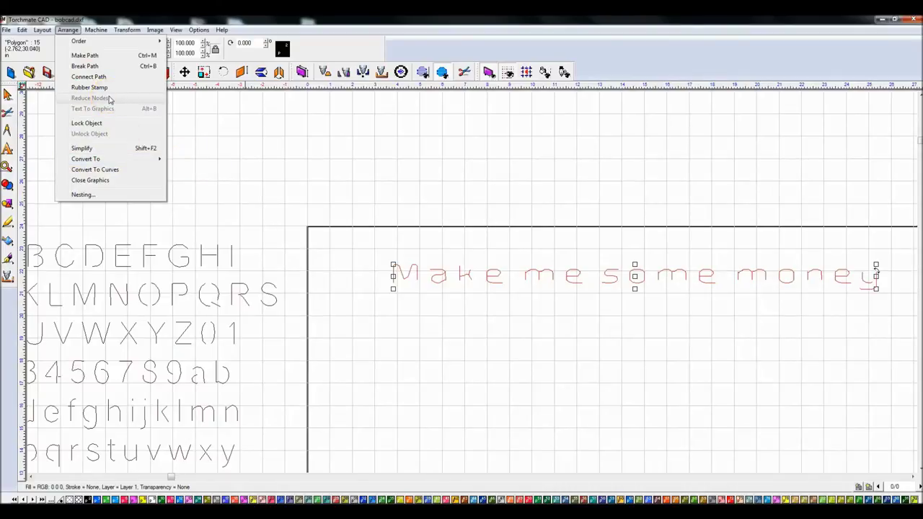
{"action": "mouse_move", "coordinate": [113, 158]}
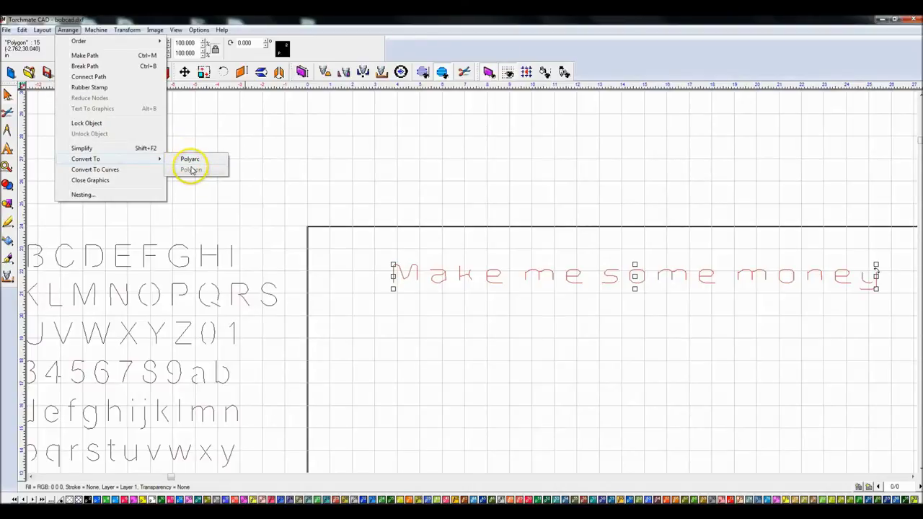
{"action": "left_click", "coordinate": [190, 160]}
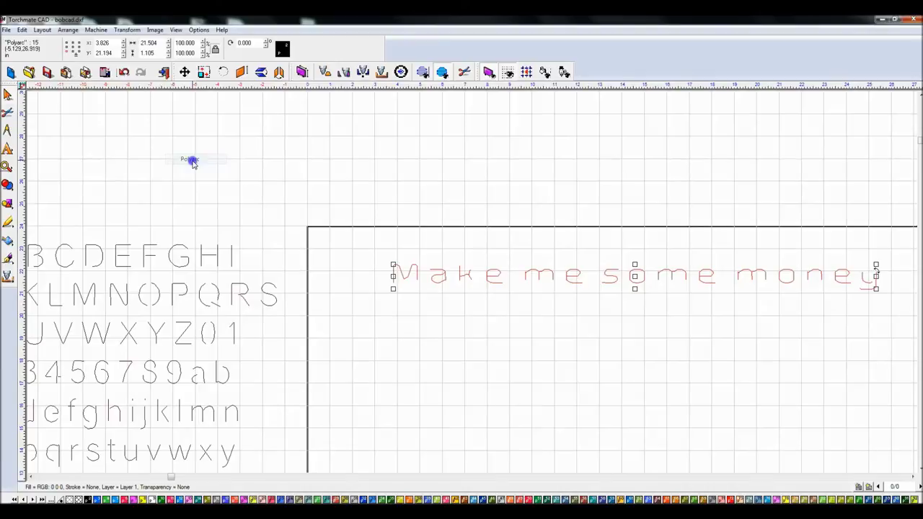
Reduce the nodes of the "Make me some money" polyarcs with an allowable error of 0.025
{"action": "left_click", "coordinate": [68, 29]}
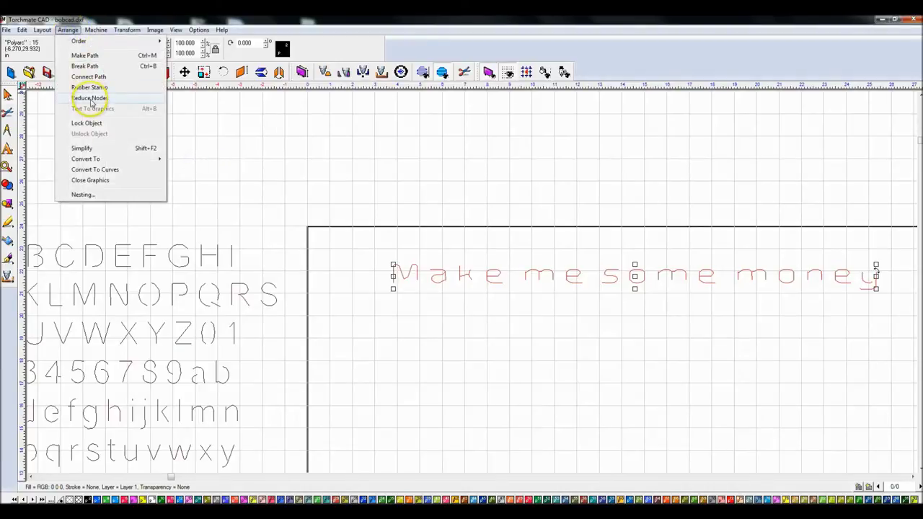
{"action": "left_click", "coordinate": [89, 98]}
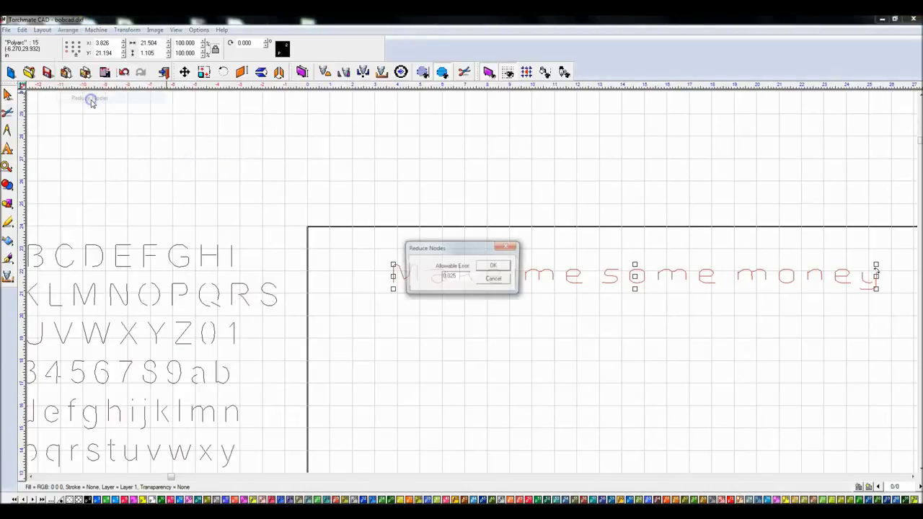
{"action": "left_click", "coordinate": [495, 266]}
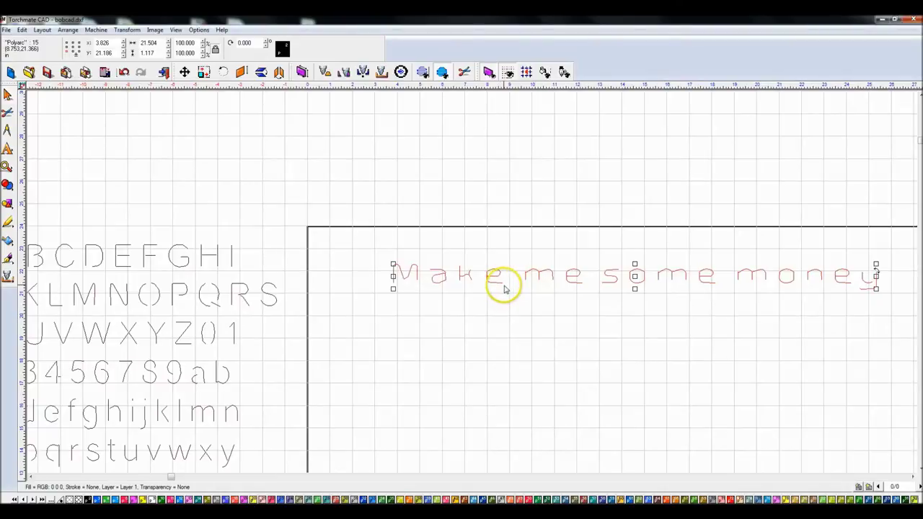
Check the remaining nodes on the "m" of "me" in node editing and leave the letter as it is
{"action": "left_click", "coordinate": [509, 287]}
{"action": "scroll", "coordinate": [515, 285], "scroll_direction": "up", "scroll_amount": 3}
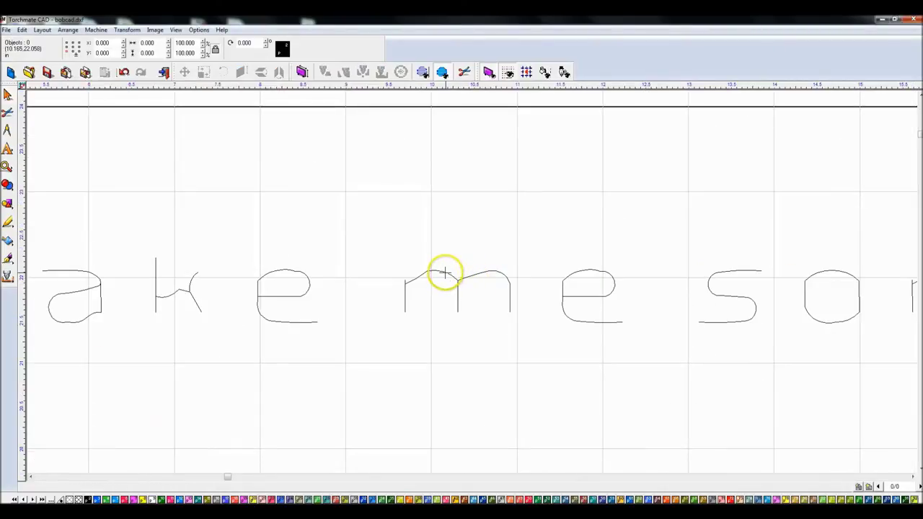
{"action": "double_click", "coordinate": [445, 272]}
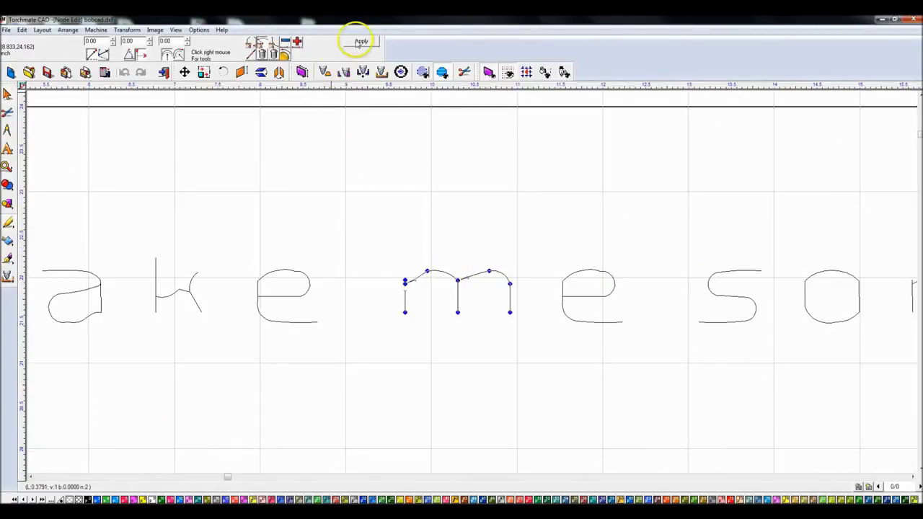
{"action": "left_click", "coordinate": [359, 43]}
Delete the extra node beside the bottom of the V in the "M" of "Make" and apply the edit
{"action": "scroll", "coordinate": [457, 299], "scroll_direction": "down", "scroll_amount": 3}
{"action": "scroll", "coordinate": [354, 252], "scroll_direction": "up", "scroll_amount": 2}
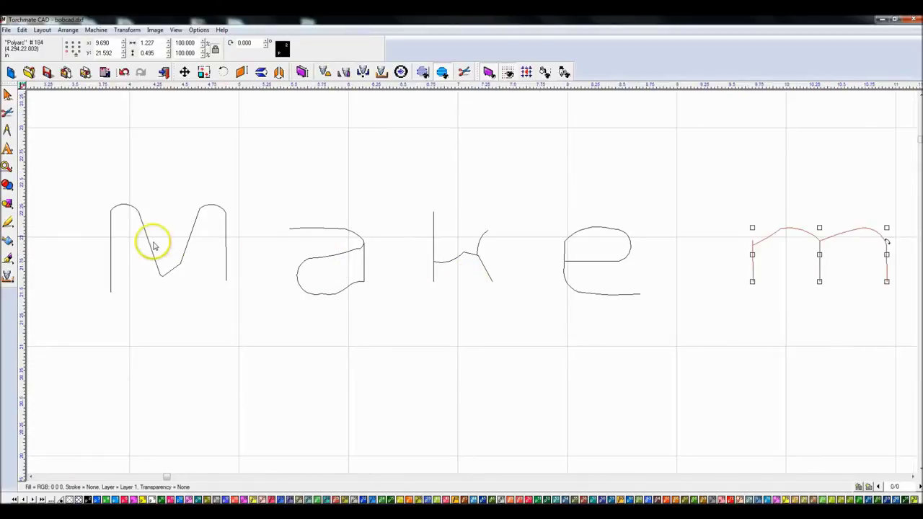
{"action": "left_click", "coordinate": [176, 264]}
{"action": "left_click", "coordinate": [177, 264]}
{"action": "double_click", "coordinate": [182, 264]}
{"action": "mouse_move", "coordinate": [180, 264]}
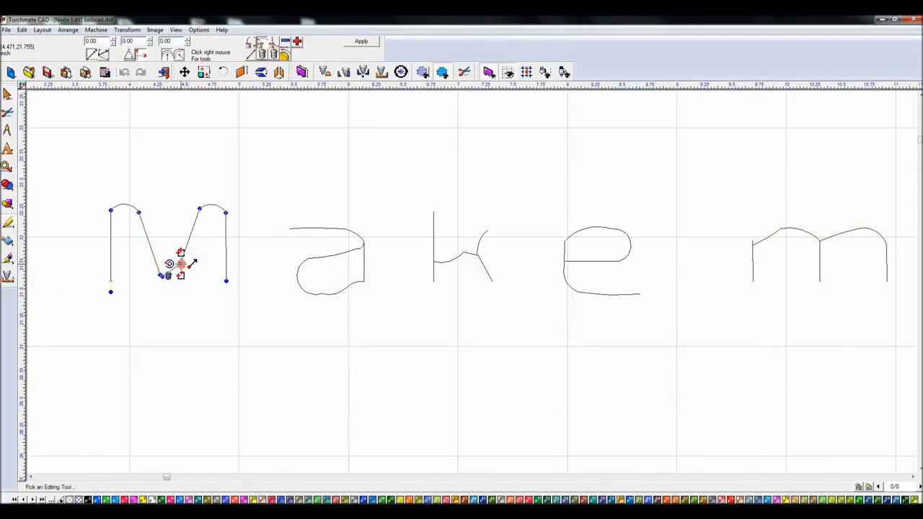
{"action": "left_click", "coordinate": [357, 40]}
Smooth the lower bowl of the "a" in "Make" by removing and repositioning its bottom nodes, and shorten the open end of its top stroke
{"action": "double_click", "coordinate": [345, 289]}
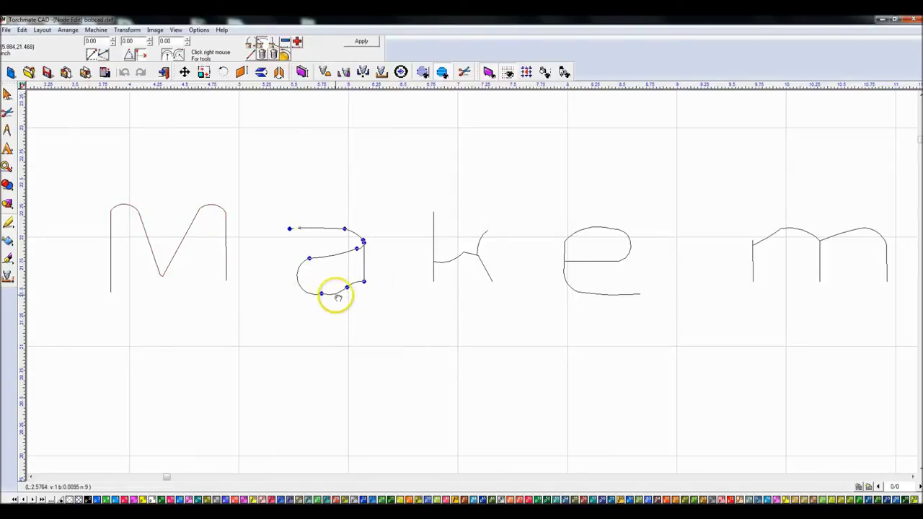
{"action": "left_click", "coordinate": [321, 294]}
{"action": "left_click", "coordinate": [346, 288]}
{"action": "left_click", "coordinate": [336, 298]}
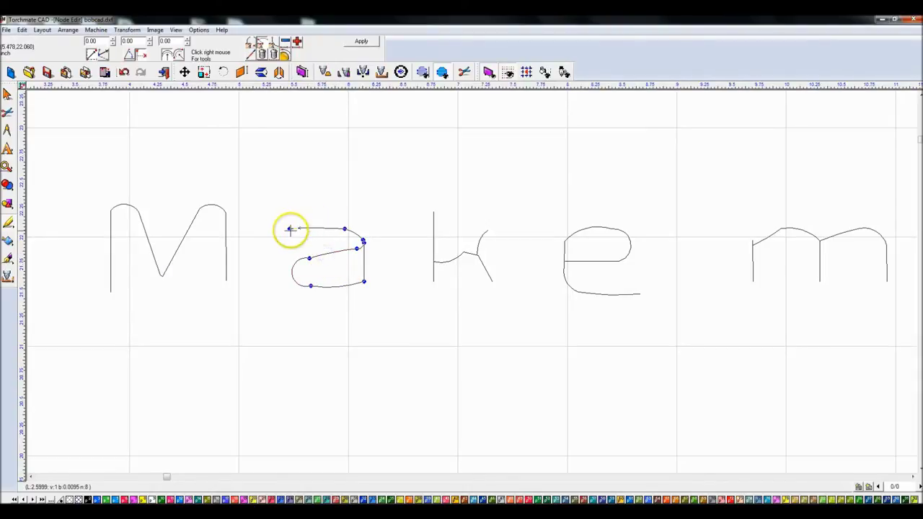
{"action": "left_click", "coordinate": [361, 43]}
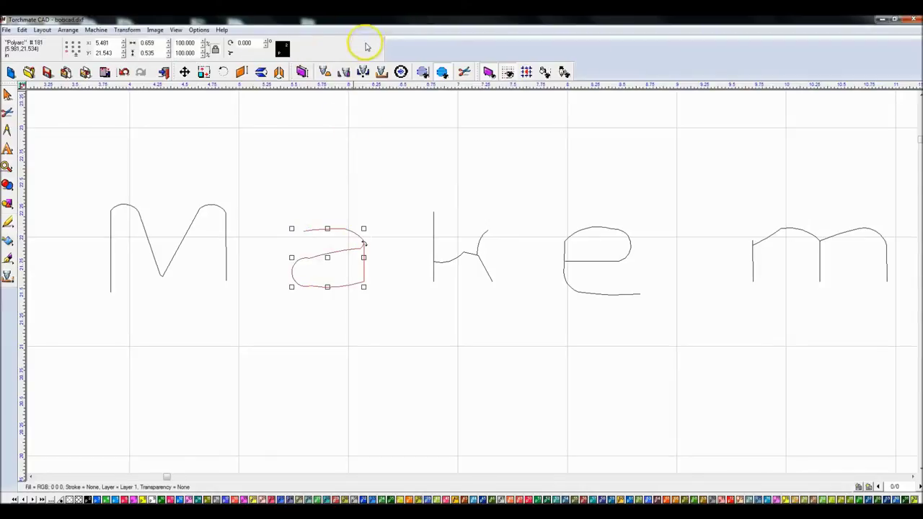
Compare the overall look of the stick-font alphabet beside the plate with the "Make me some money" centerline lettering
{"action": "left_click", "coordinate": [420, 190]}
{"action": "scroll", "coordinate": [498, 306], "scroll_direction": "down", "scroll_amount": 5}
{"action": "scroll", "coordinate": [498, 299], "scroll_direction": "down", "scroll_amount": 3}
{"action": "scroll", "coordinate": [470, 289], "scroll_direction": "up", "scroll_amount": 2}
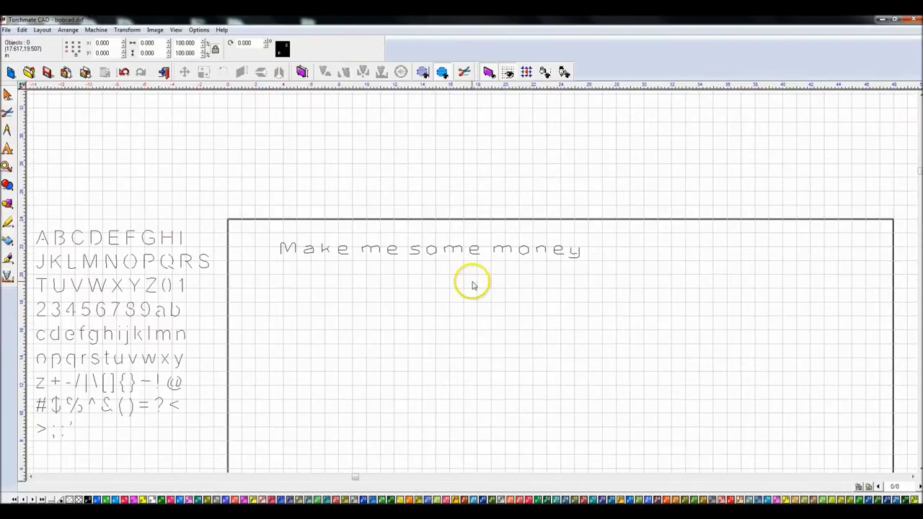
{"action": "scroll", "coordinate": [471, 282], "scroll_direction": "down", "scroll_amount": 2}
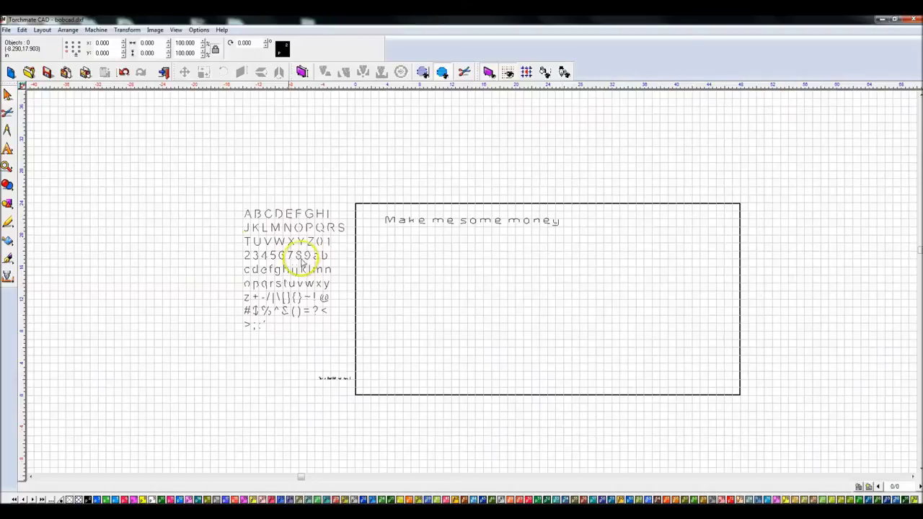
{"action": "left_click_drag", "start_coordinate": [195, 189], "coordinate": [610, 358]}
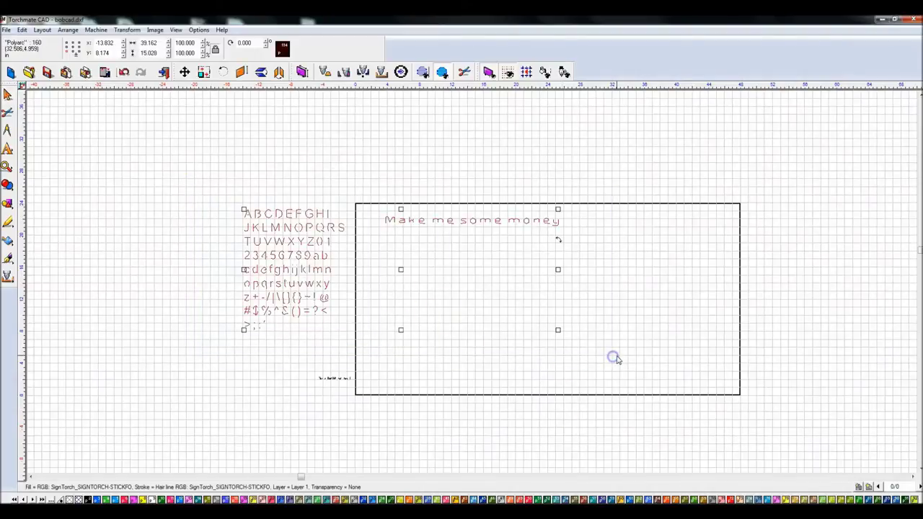
{"action": "left_click", "coordinate": [537, 382]}
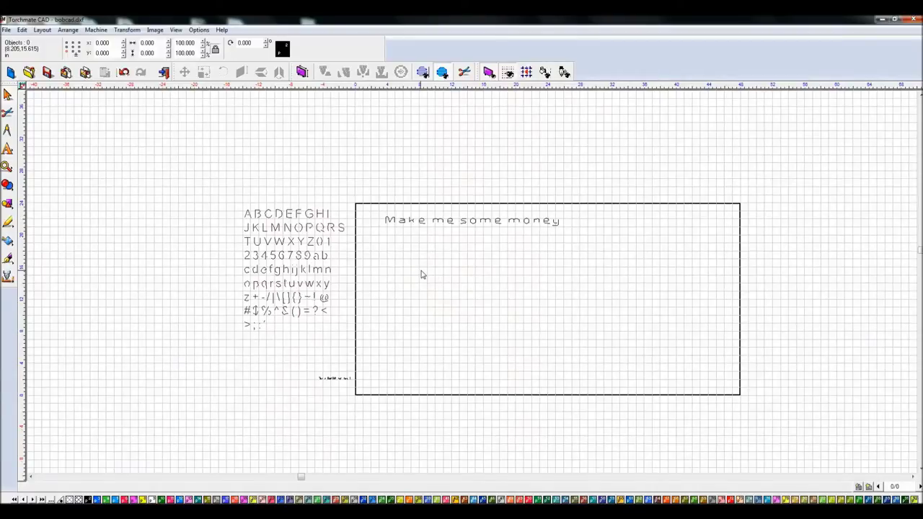
{"action": "left_click", "coordinate": [453, 310]}
{"action": "left_click_drag", "start_coordinate": [174, 156], "coordinate": [652, 357]}
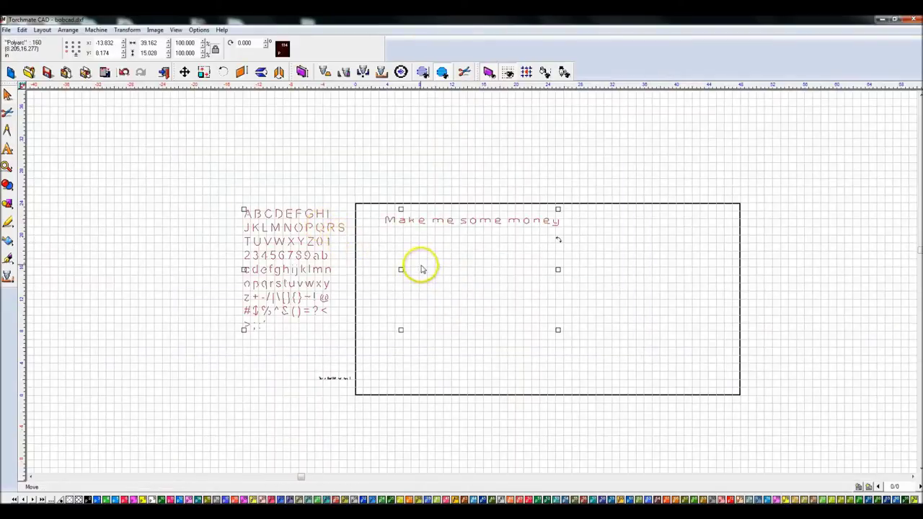
{"action": "left_click", "coordinate": [470, 285]}
Examine the BobCAD stick font sample line and the SignTorch stick-font alphabet up close
{"action": "left_click_drag", "start_coordinate": [277, 359], "coordinate": [410, 393]}
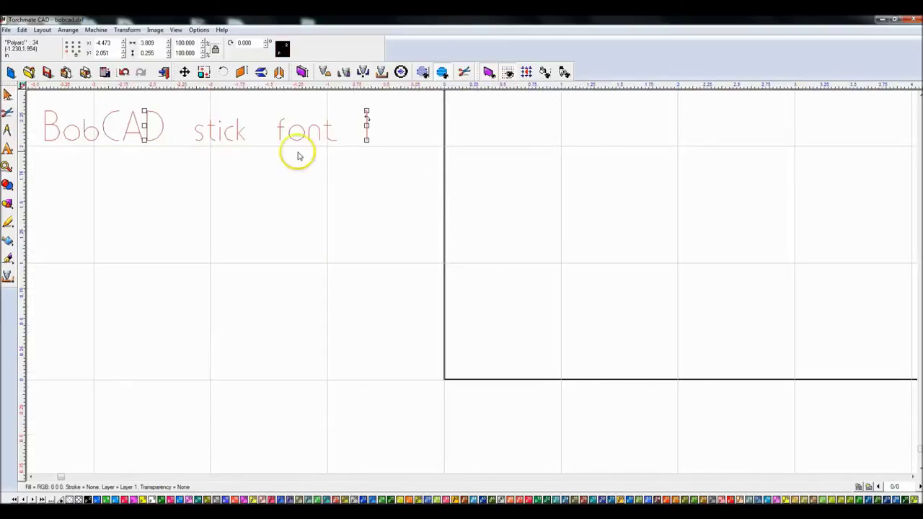
{"action": "scroll", "coordinate": [423, 278], "scroll_direction": "down", "scroll_amount": 2}
{"action": "scroll", "coordinate": [469, 285], "scroll_direction": "up", "scroll_amount": 2}
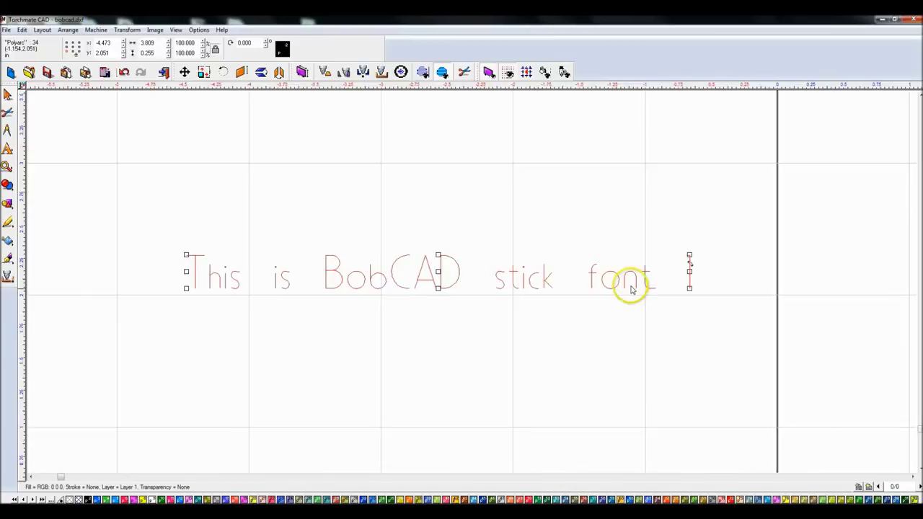
{"action": "scroll", "coordinate": [346, 216], "scroll_direction": "down", "scroll_amount": 3}
{"action": "scroll", "coordinate": [505, 282], "scroll_direction": "down", "scroll_amount": 2}
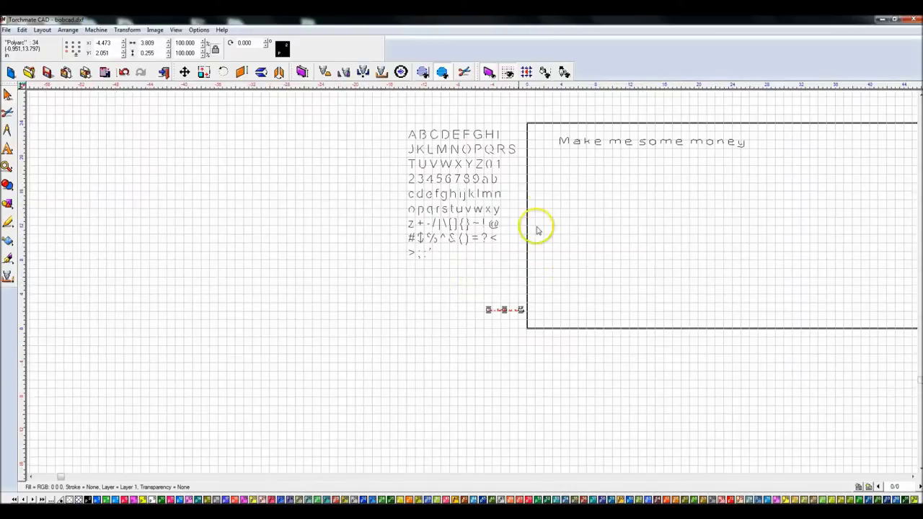
{"action": "left_click_drag", "start_coordinate": [368, 113], "coordinate": [531, 264]}
{"action": "scroll", "coordinate": [472, 286], "scroll_direction": "up", "scroll_amount": 2}
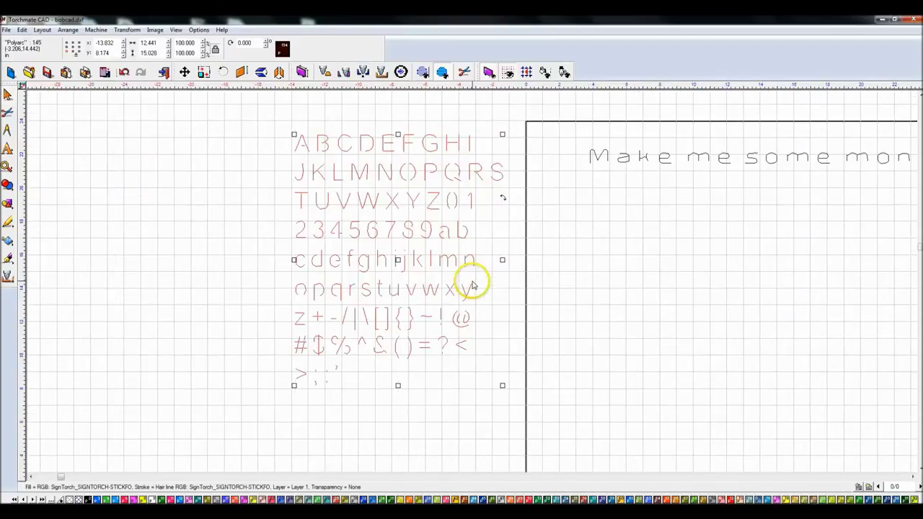
{"action": "scroll", "coordinate": [439, 264], "scroll_direction": "up", "scroll_amount": 1}
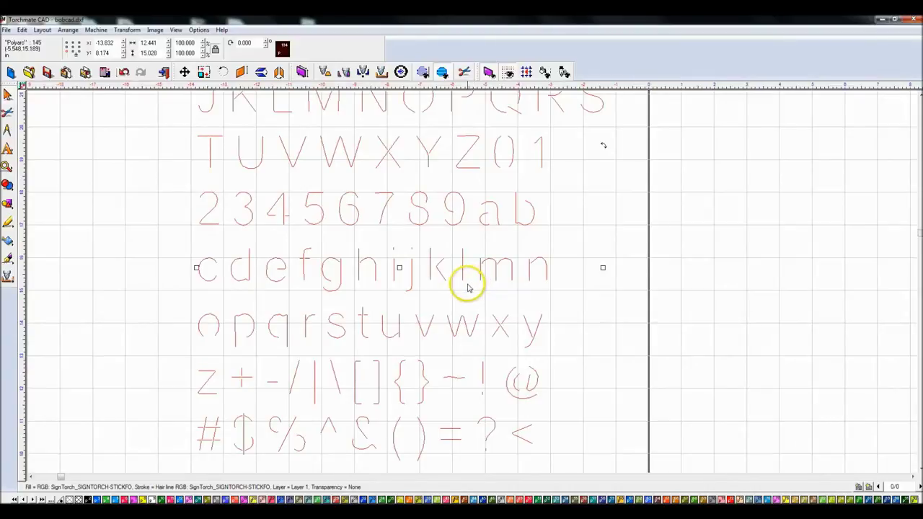
{"action": "scroll", "coordinate": [589, 268], "scroll_direction": "down", "scroll_amount": 2}
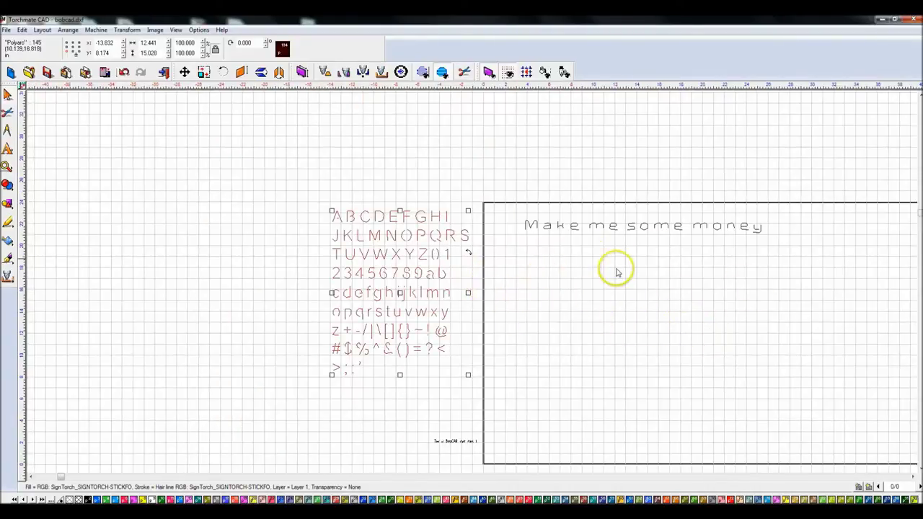
{"action": "left_click", "coordinate": [9, 242]}
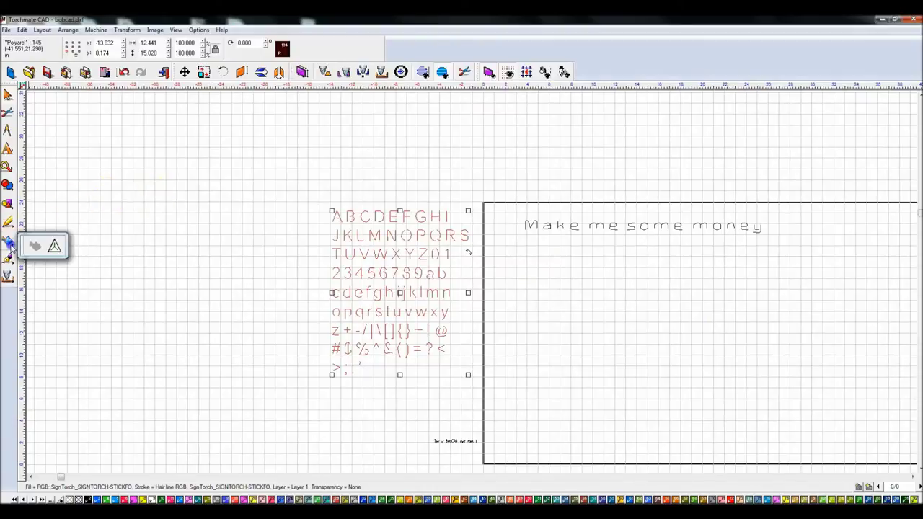
{"action": "left_click", "coordinate": [55, 247]}
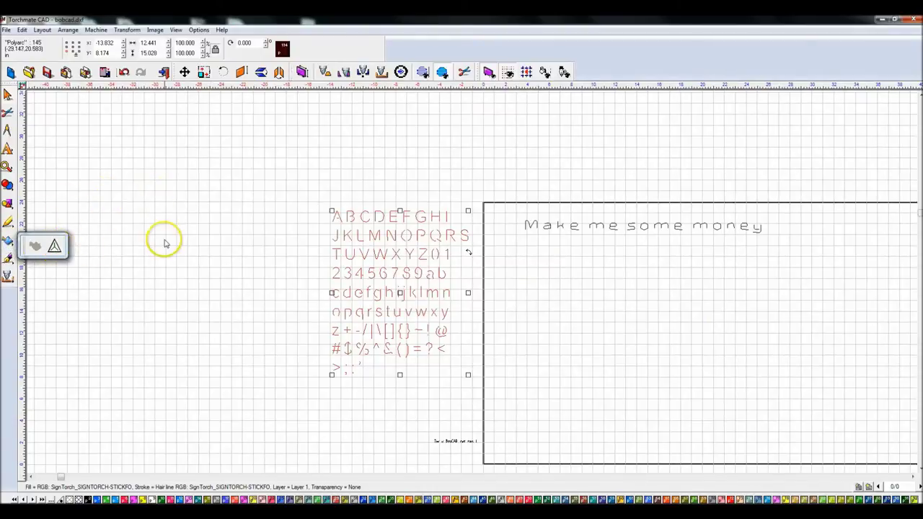
{"action": "left_click_drag", "start_coordinate": [502, 178], "coordinate": [765, 277]}
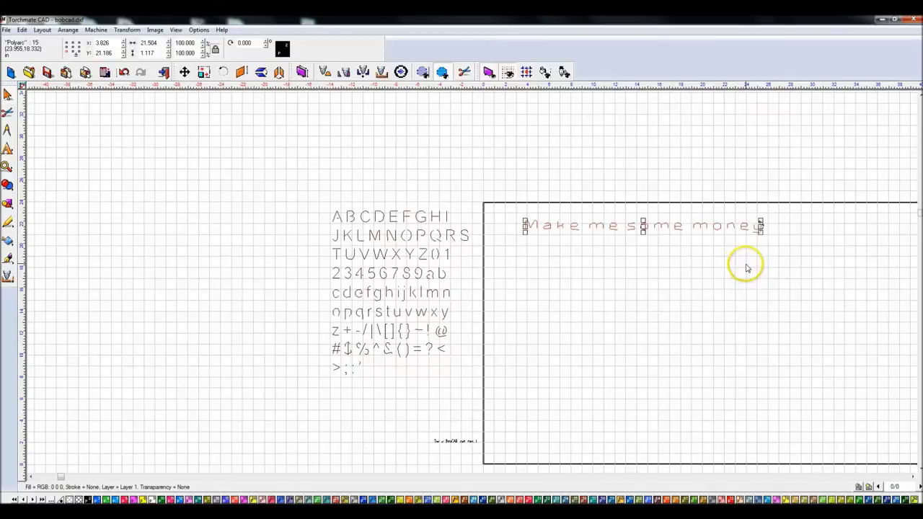
{"action": "key", "text": "Delete"}
{"action": "key", "text": "ctrl+z"}
{"action": "scroll", "coordinate": [471, 282], "scroll_direction": "up", "scroll_amount": 3}
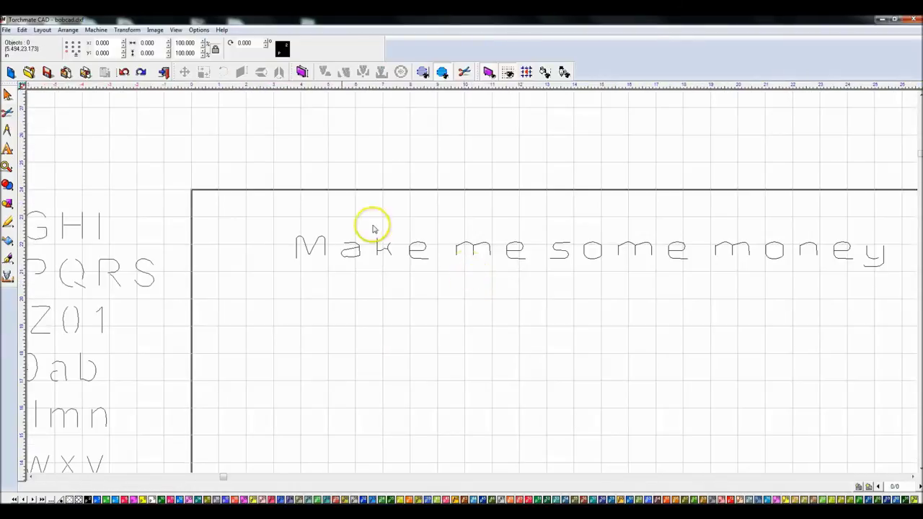
{"action": "left_click_drag", "start_coordinate": [264, 202], "coordinate": [917, 296]}
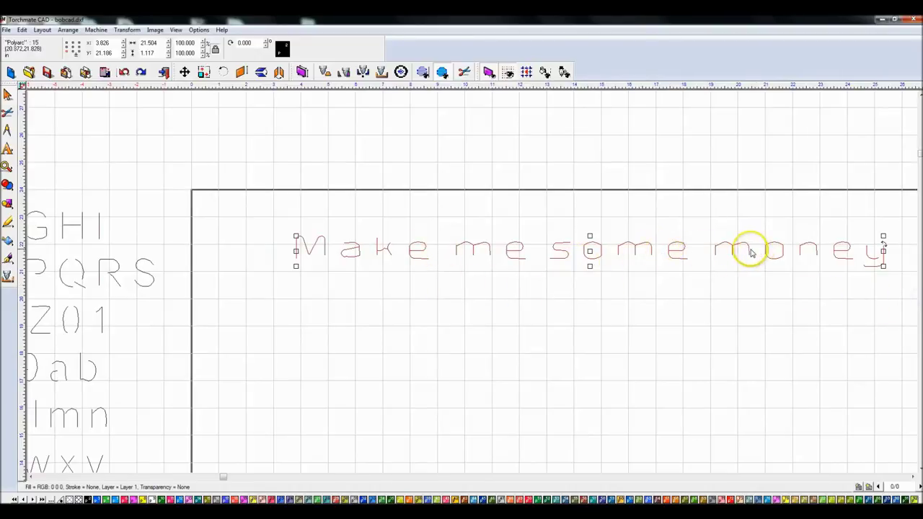
{"action": "left_click", "coordinate": [424, 198]}
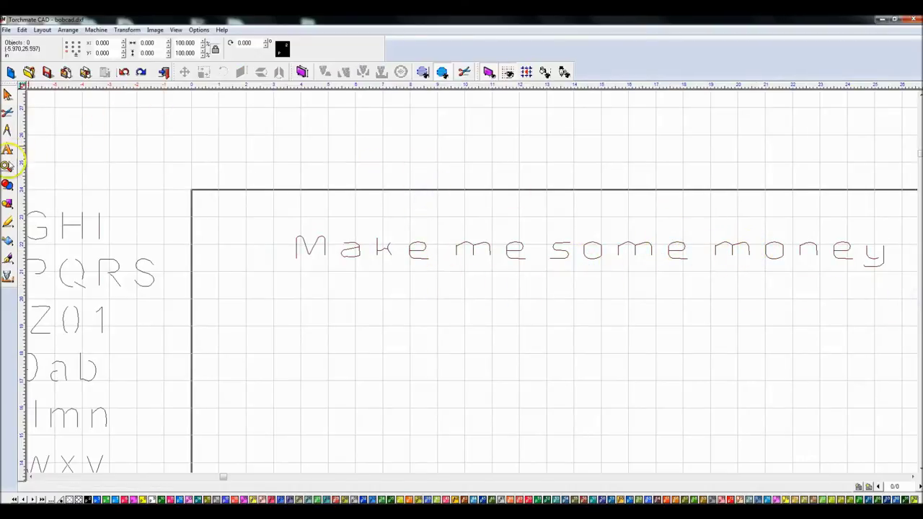
Add the text "Times new roman" in the Times New Roman font just above the plate's upper edge
{"action": "left_click", "coordinate": [7, 148]}
{"action": "left_click", "coordinate": [35, 152]}
{"action": "left_click", "coordinate": [219, 180]}
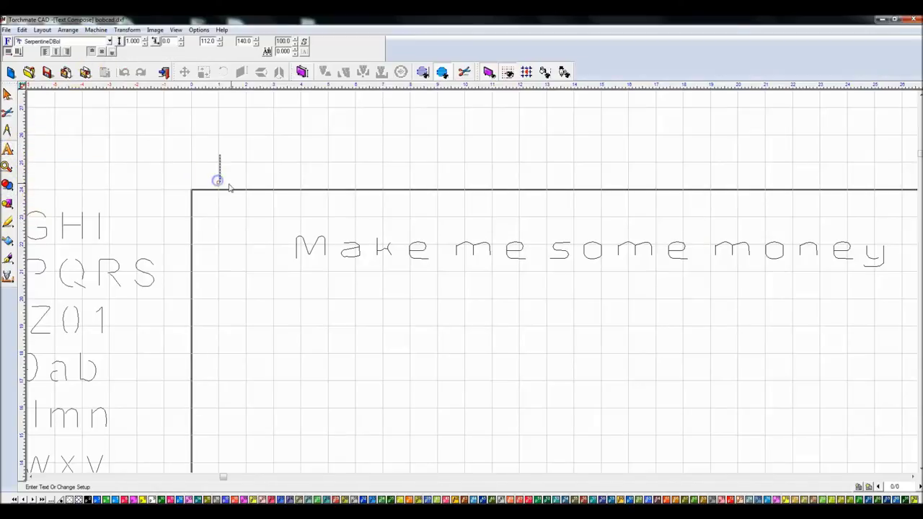
{"action": "left_click", "coordinate": [108, 41]}
{"action": "scroll", "coordinate": [61, 94], "scroll_direction": "down", "scroll_amount": 10}
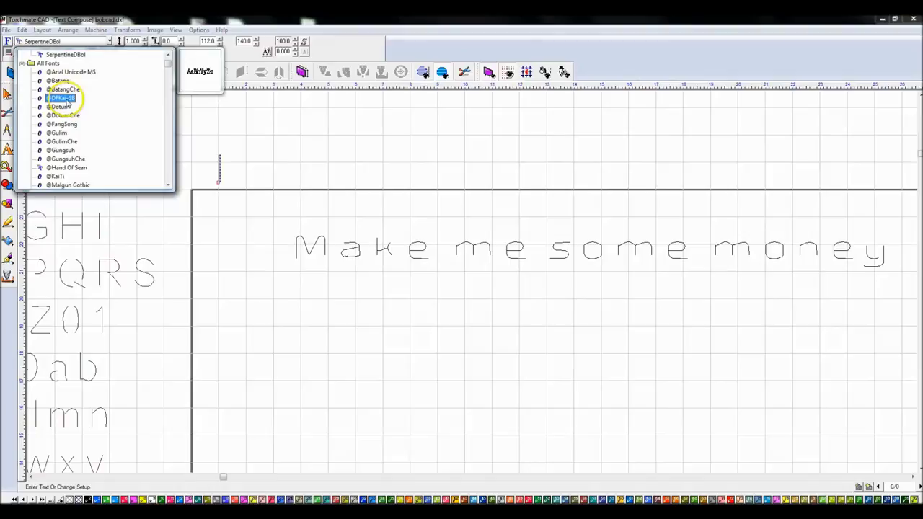
{"action": "scroll", "coordinate": [59, 150], "scroll_direction": "down", "scroll_amount": 3}
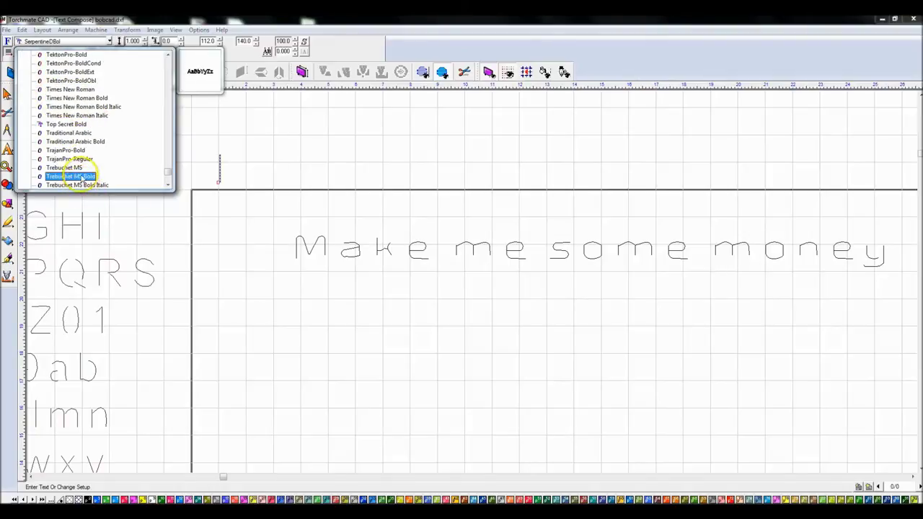
{"action": "left_click", "coordinate": [73, 89]}
{"action": "type", "text": "Time"}
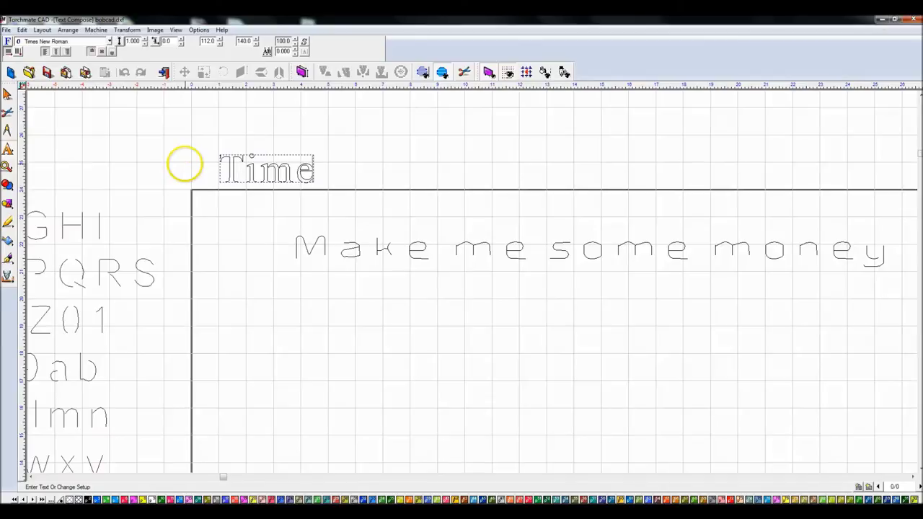
{"action": "type", "text": "s new roma"}
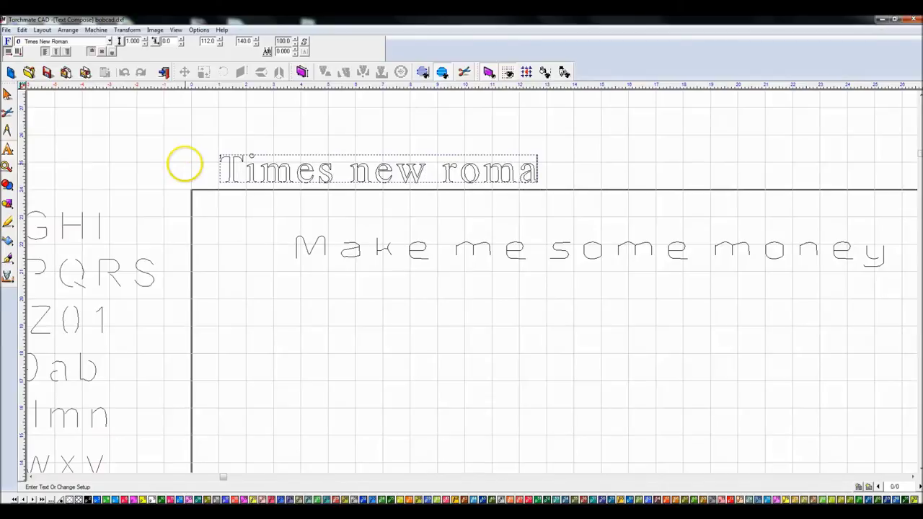
{"action": "type", "text": "n"}
{"action": "key", "text": "Return"}
{"action": "left_click", "coordinate": [7, 94]}
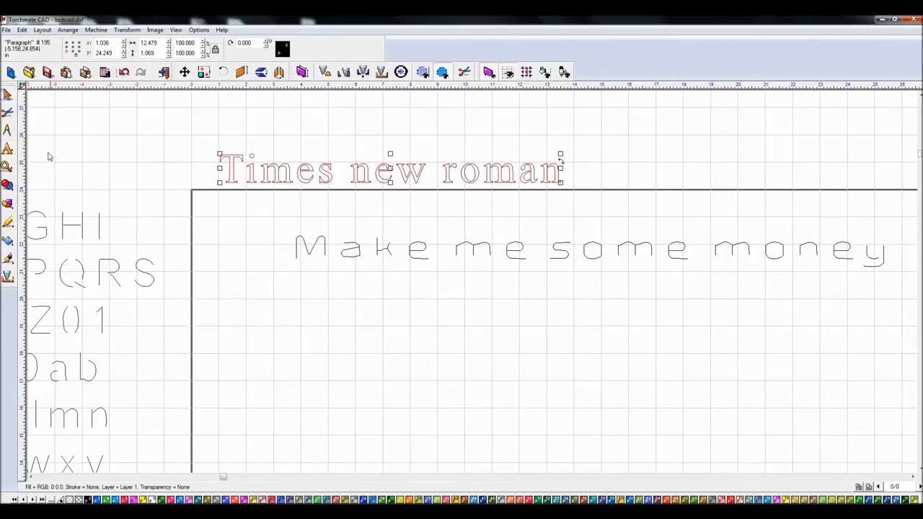
Generate centerlines from the "Times new roman" text and delete the original letter outlines
{"action": "left_click", "coordinate": [8, 239]}
{"action": "left_click", "coordinate": [45, 247]}
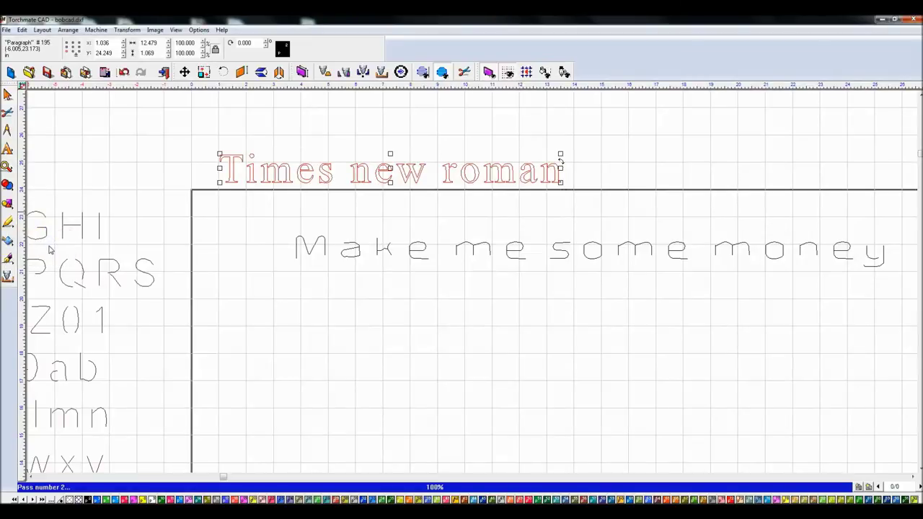
{"action": "left_click", "coordinate": [334, 208]}
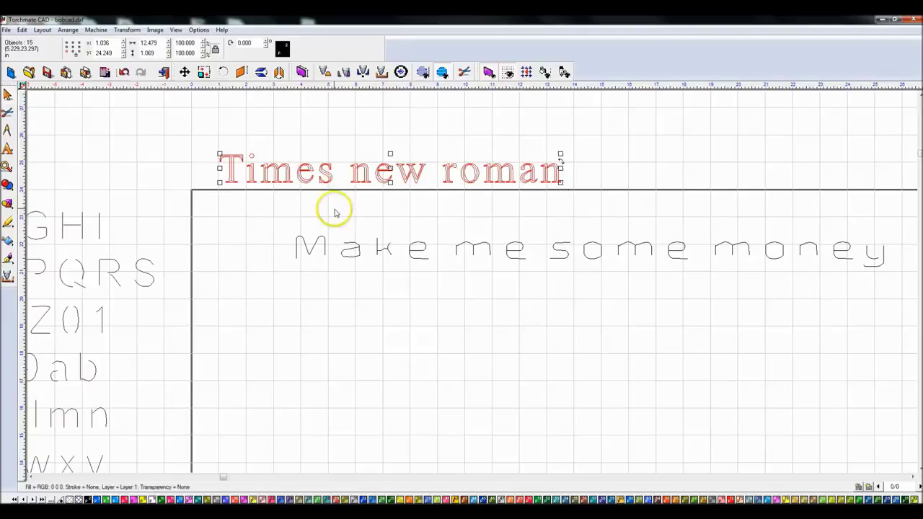
{"action": "scroll", "coordinate": [232, 186], "scroll_direction": "up", "scroll_amount": 2}
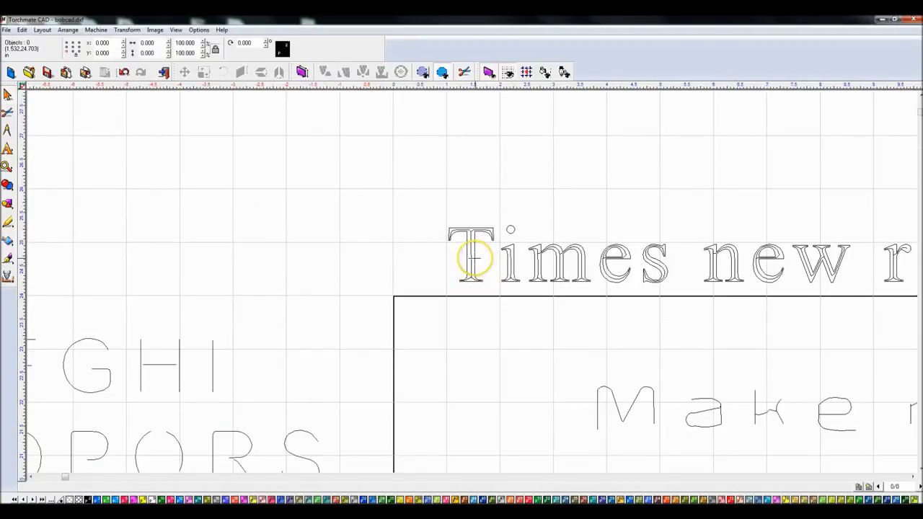
{"action": "left_click", "coordinate": [475, 258]}
{"action": "left_click", "coordinate": [477, 266]}
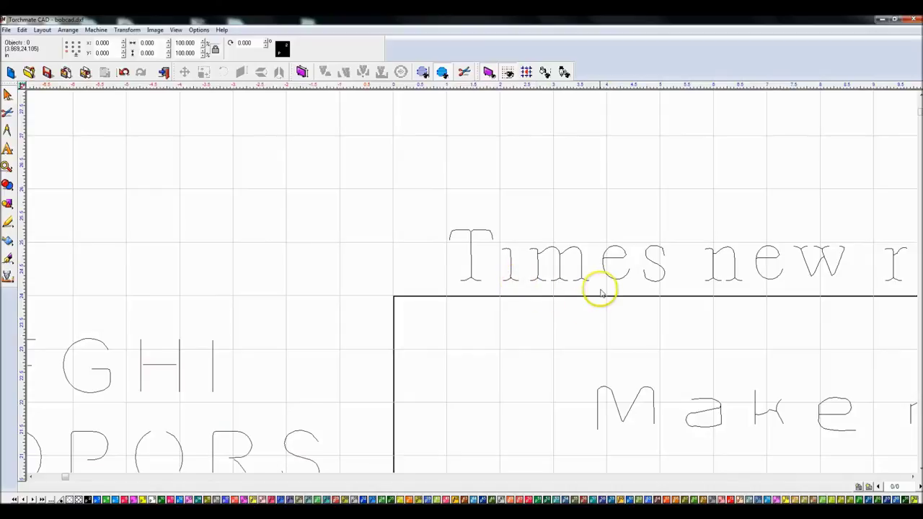
Examine the "Times new roman" centerline letters up close, including the serifs at the foot of the "n" in "new"
{"action": "scroll", "coordinate": [597, 291], "scroll_direction": "up", "scroll_amount": 2}
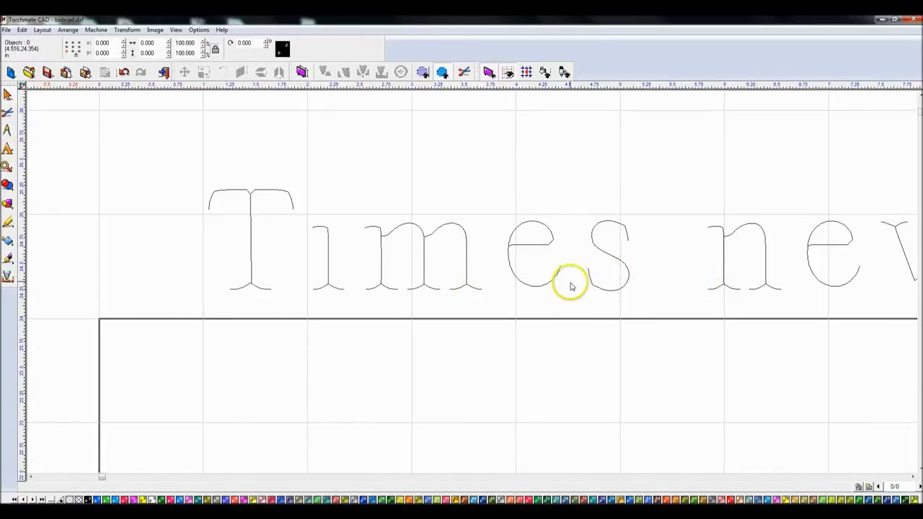
{"action": "scroll", "coordinate": [569, 283], "scroll_direction": "down", "scroll_amount": 2}
{"action": "scroll", "coordinate": [490, 268], "scroll_direction": "down", "scroll_amount": 1}
{"action": "scroll", "coordinate": [481, 253], "scroll_direction": "up", "scroll_amount": 1}
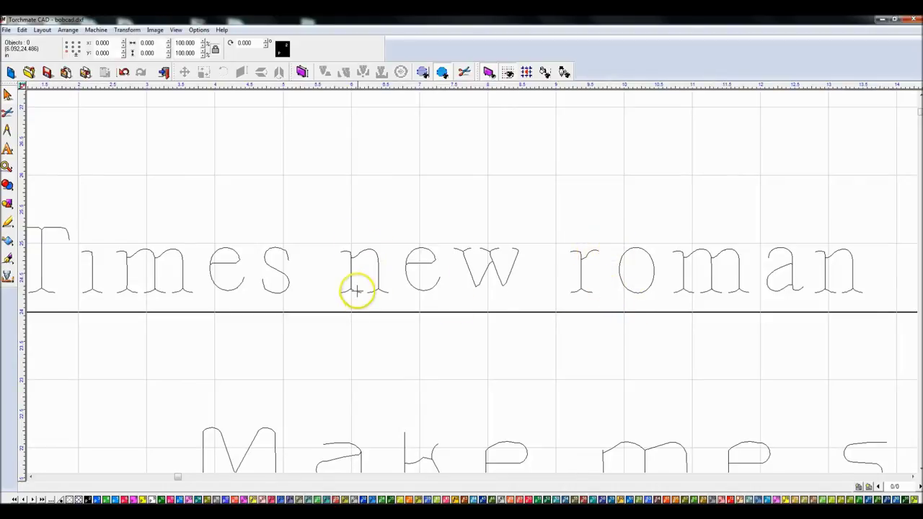
{"action": "scroll", "coordinate": [344, 293], "scroll_direction": "up", "scroll_amount": 3}
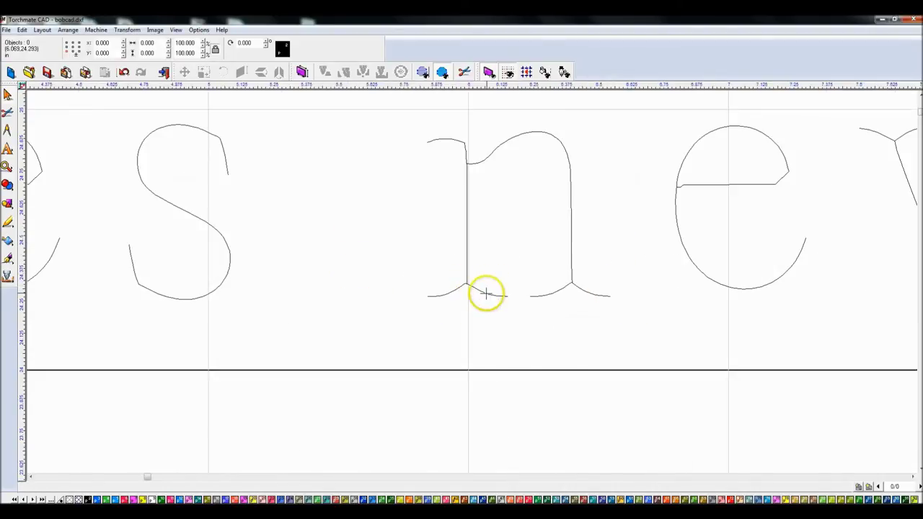
Delete the serif strokes at both feet of the "n" in "new"
{"action": "left_click", "coordinate": [488, 295]}
{"action": "left_click", "coordinate": [492, 271]}
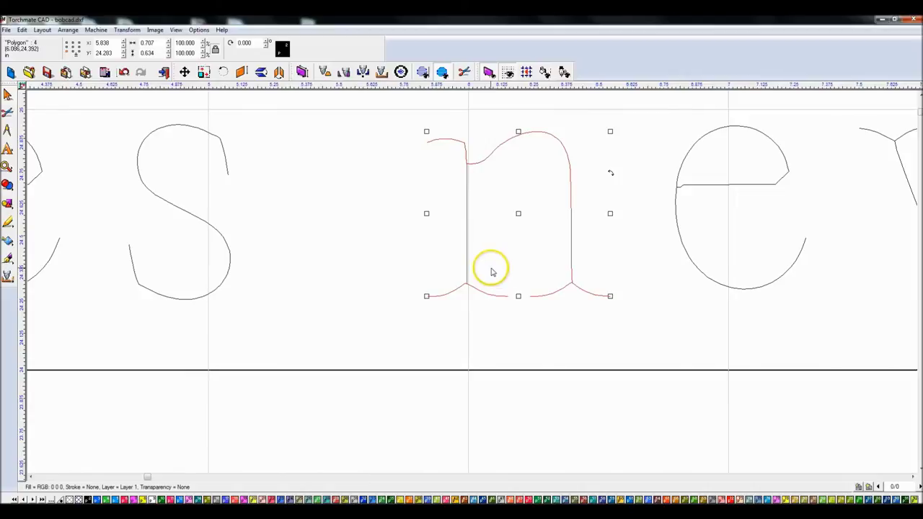
{"action": "left_click", "coordinate": [481, 288]}
{"action": "left_click", "coordinate": [535, 291]}
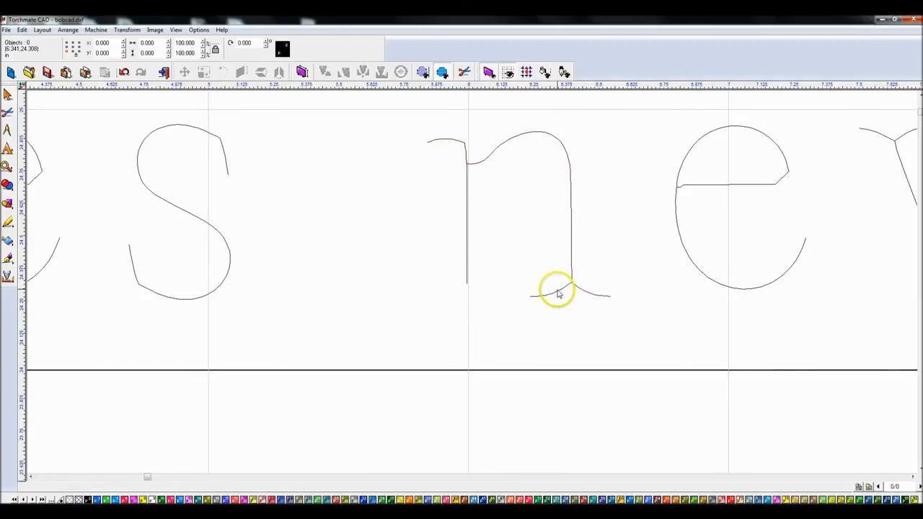
{"action": "left_click", "coordinate": [558, 290]}
Ungroup the whole "Times new roman" centerline lettering into separate strokes
{"action": "scroll", "coordinate": [478, 278], "scroll_direction": "down", "scroll_amount": 1}
{"action": "scroll", "coordinate": [573, 287], "scroll_direction": "down", "scroll_amount": 2}
{"action": "scroll", "coordinate": [501, 210], "scroll_direction": "down", "scroll_amount": 2}
{"action": "left_click_drag", "start_coordinate": [248, 251], "coordinate": [724, 359]}
{"action": "left_click", "coordinate": [330, 320]}
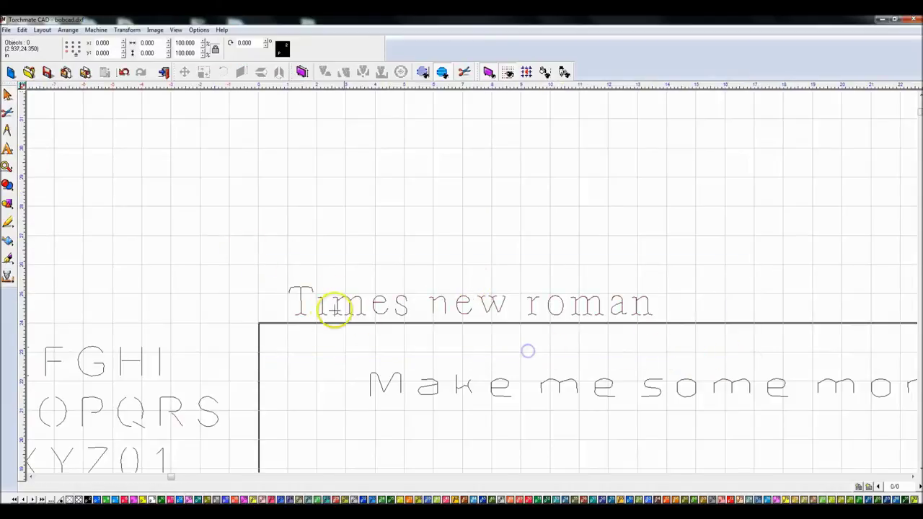
Remove both serifs at the foot of the "T", deleting the nodes of the one joined to the stem
{"action": "scroll", "coordinate": [365, 218], "scroll_direction": "up", "scroll_amount": 3}
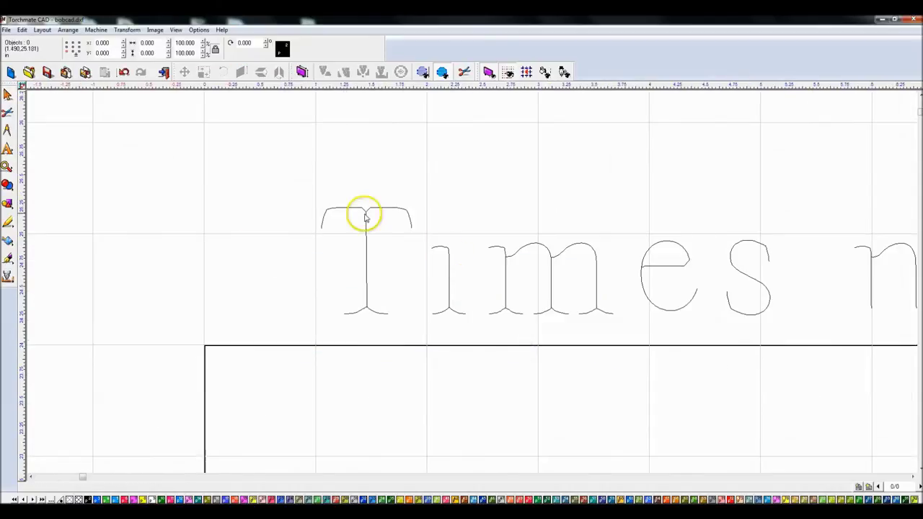
{"action": "left_click", "coordinate": [377, 312]}
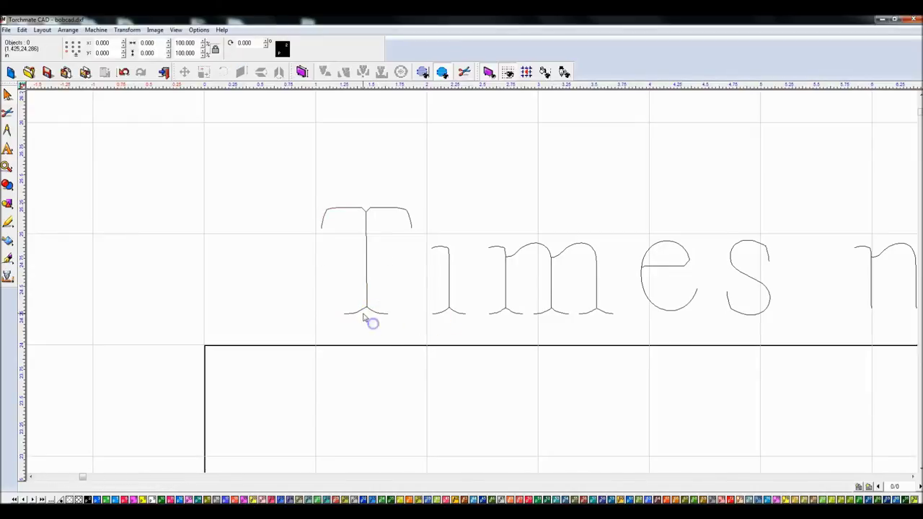
{"action": "double_click", "coordinate": [377, 313]}
{"action": "left_click_drag", "start_coordinate": [405, 322], "coordinate": [370, 302]}
{"action": "right_click", "coordinate": [369, 308]}
{"action": "left_click", "coordinate": [363, 318]}
{"action": "right_click", "coordinate": [369, 309]}
{"action": "left_click", "coordinate": [362, 319]}
{"action": "left_click_drag", "start_coordinate": [405, 322], "coordinate": [370, 303]}
{"action": "right_click", "coordinate": [369, 307]}
{"action": "left_click", "coordinate": [365, 321]}
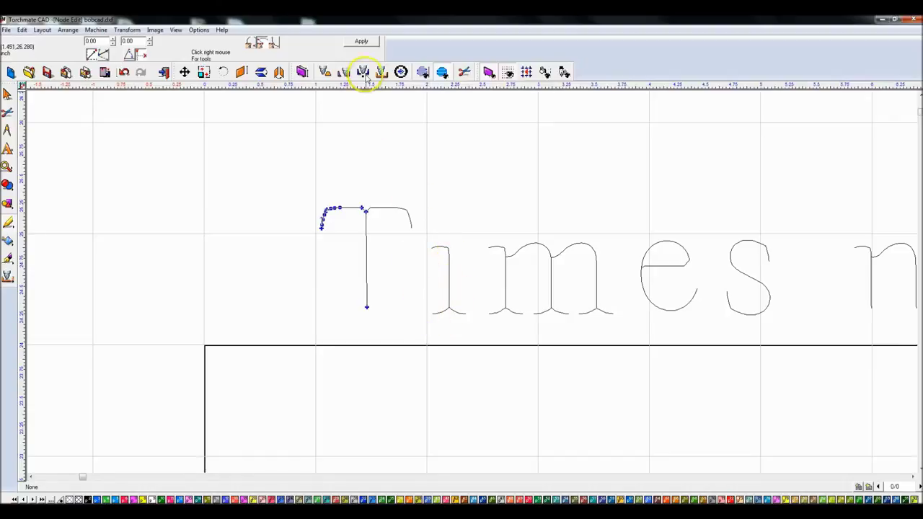
{"action": "left_click", "coordinate": [364, 43]}
Remove the serifs at the foot of the "i" in "Times", deleting the nodes of the joined one
{"action": "left_click", "coordinate": [438, 310]}
{"action": "left_click", "coordinate": [447, 319]}
{"action": "left_click", "coordinate": [447, 318]}
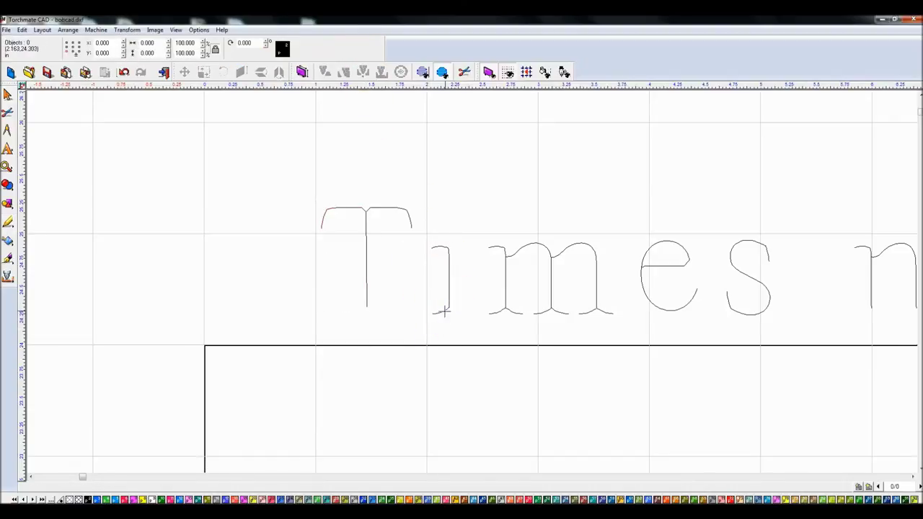
{"action": "double_click", "coordinate": [444, 310]}
{"action": "left_click_drag", "start_coordinate": [450, 324], "coordinate": [447, 324]}
{"action": "right_click", "coordinate": [442, 312]}
{"action": "left_click", "coordinate": [436, 324]}
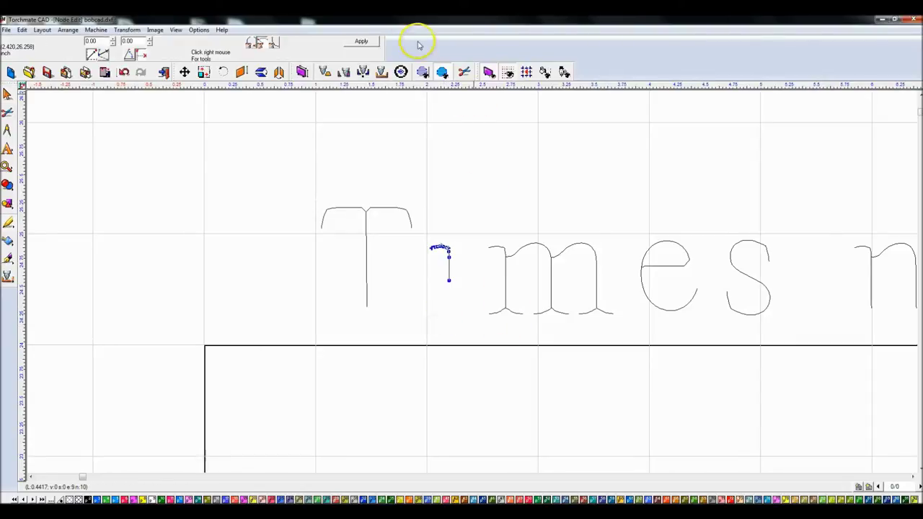
{"action": "left_click", "coordinate": [363, 42]}
Extend the stem of the "i" in "Times" by moving its end node down to about Y 24.35
{"action": "left_click", "coordinate": [455, 296]}
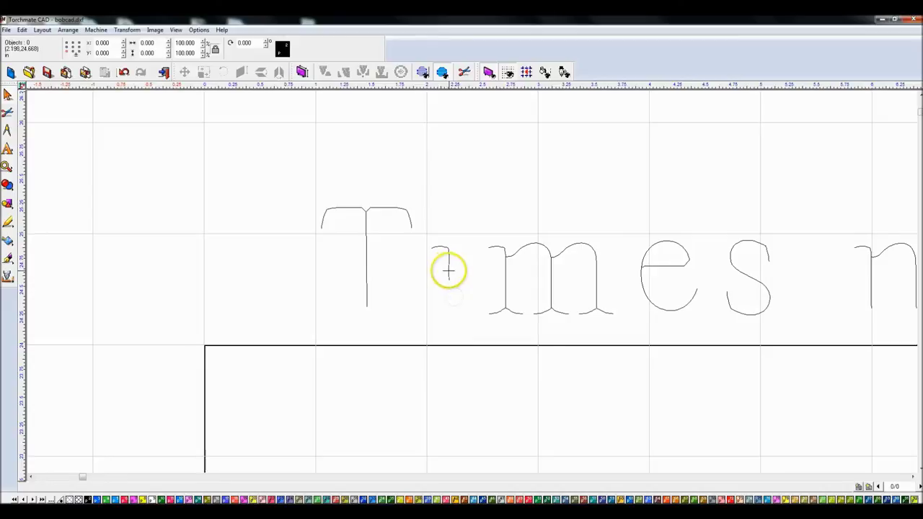
{"action": "double_click", "coordinate": [448, 270]}
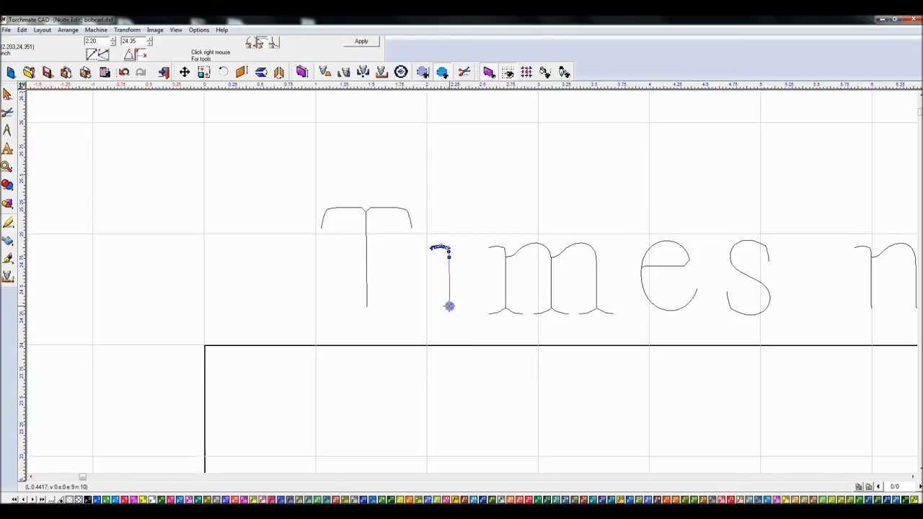
{"action": "left_click", "coordinate": [363, 41]}
{"action": "left_click", "coordinate": [529, 233]}
Delete the separate serif strokes at the feet of the "m", keeping the ones joined to its first and last legs
{"action": "left_click", "coordinate": [514, 311]}
{"action": "key", "text": "Delete"}
{"action": "left_click", "coordinate": [546, 311]}
{"action": "key", "text": "Delete"}
{"action": "left_click", "coordinate": [592, 310]}
{"action": "left_click", "coordinate": [603, 314]}
{"action": "key", "text": "Delete"}
Delete the nodes of the serif joined to the foot of the first leg of the "m" and apply the edit
{"action": "double_click", "coordinate": [499, 311]}
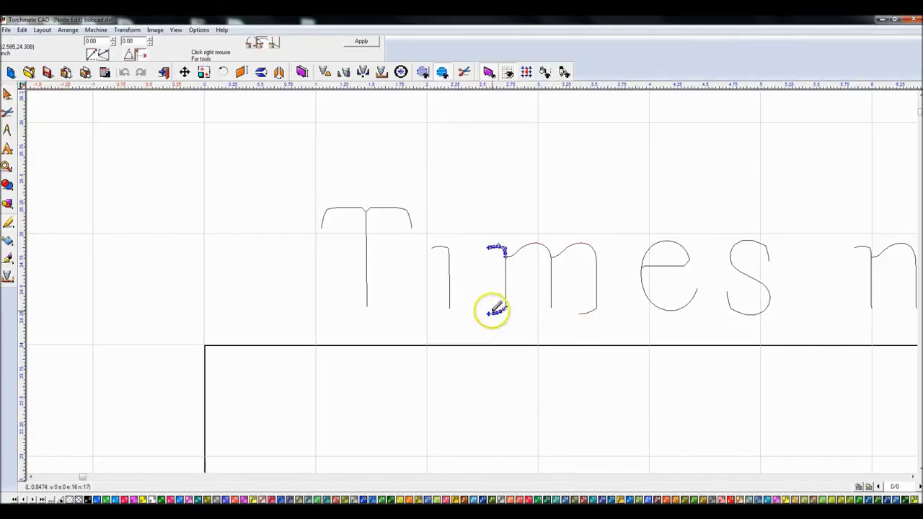
{"action": "left_click_drag", "start_coordinate": [505, 317], "coordinate": [505, 319]}
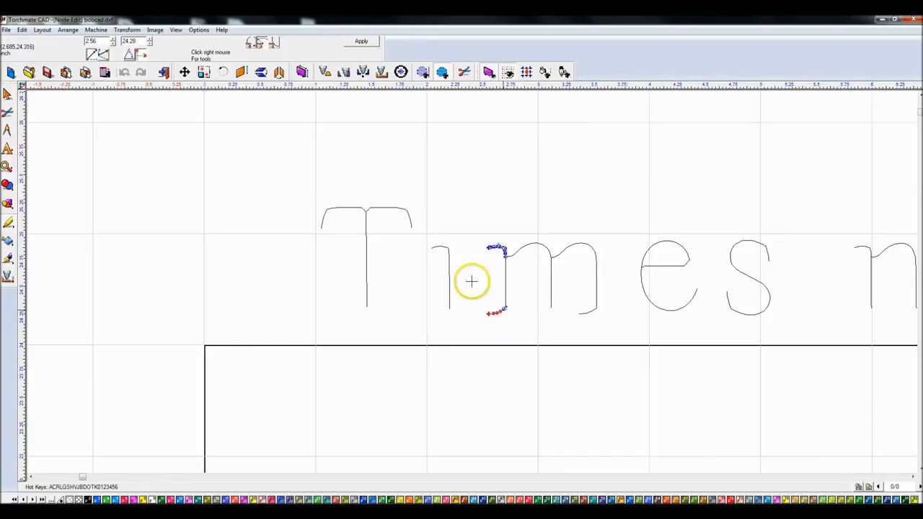
{"action": "scroll", "coordinate": [472, 281], "scroll_direction": "up", "scroll_amount": 2}
{"action": "left_click_drag", "start_coordinate": [427, 274], "coordinate": [476, 306]}
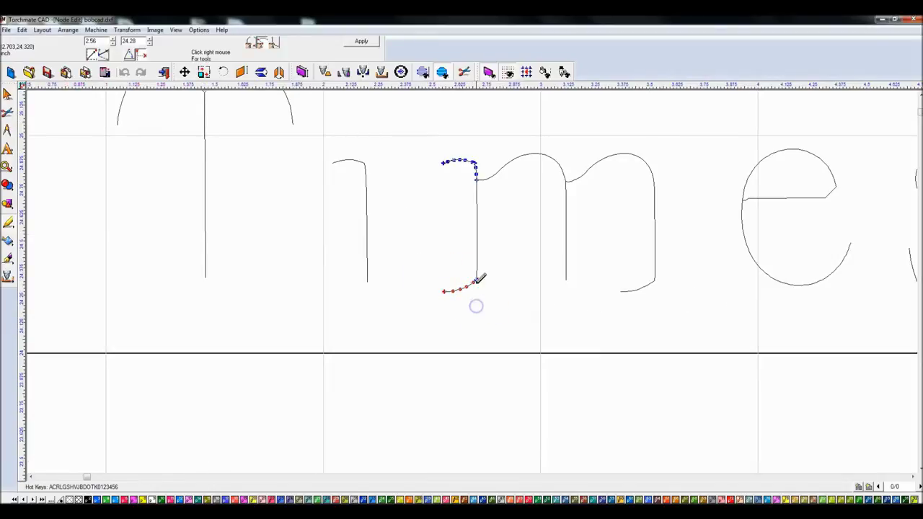
{"action": "right_click", "coordinate": [475, 282]}
{"action": "left_click", "coordinate": [467, 290]}
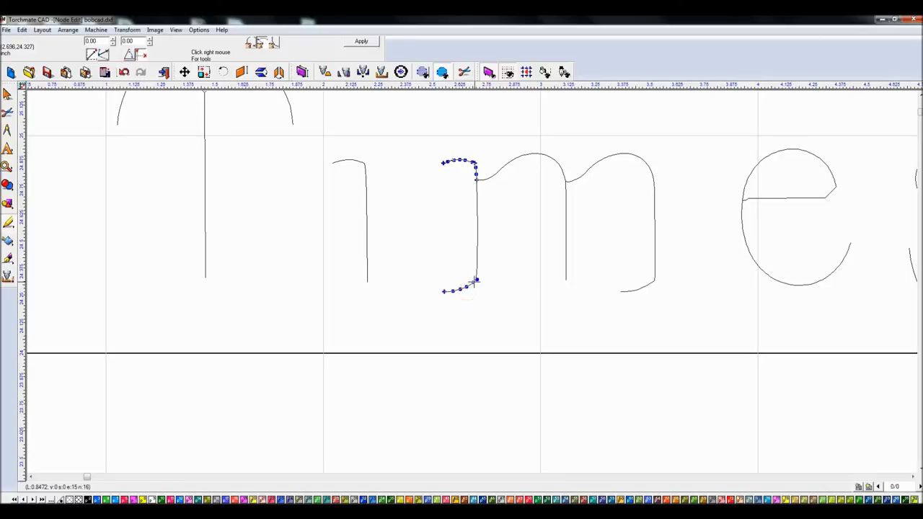
{"action": "left_click_drag", "start_coordinate": [433, 272], "coordinate": [473, 312]}
{"action": "right_click", "coordinate": [472, 278]}
{"action": "left_click", "coordinate": [464, 293]}
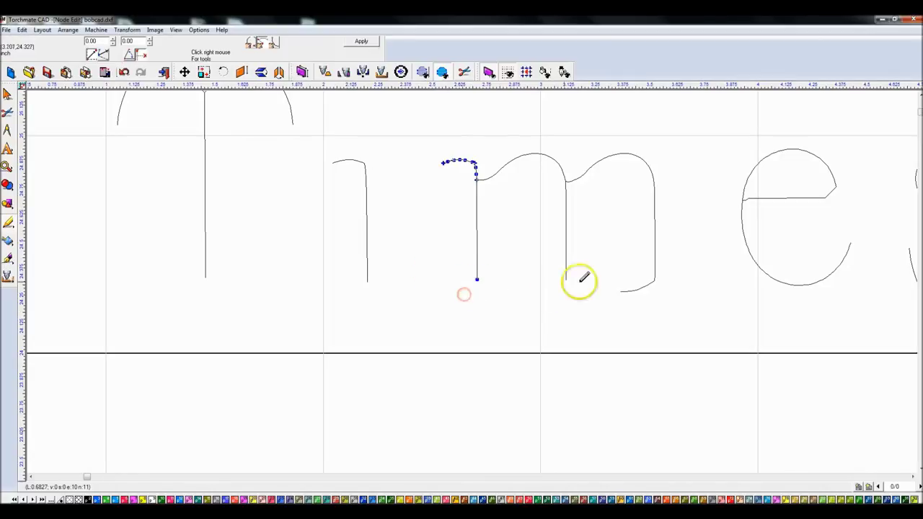
{"action": "left_click", "coordinate": [373, 48]}
Delete the nodes of the serif joined to the last leg of the "m" and apply the edit
{"action": "left_click", "coordinate": [639, 289]}
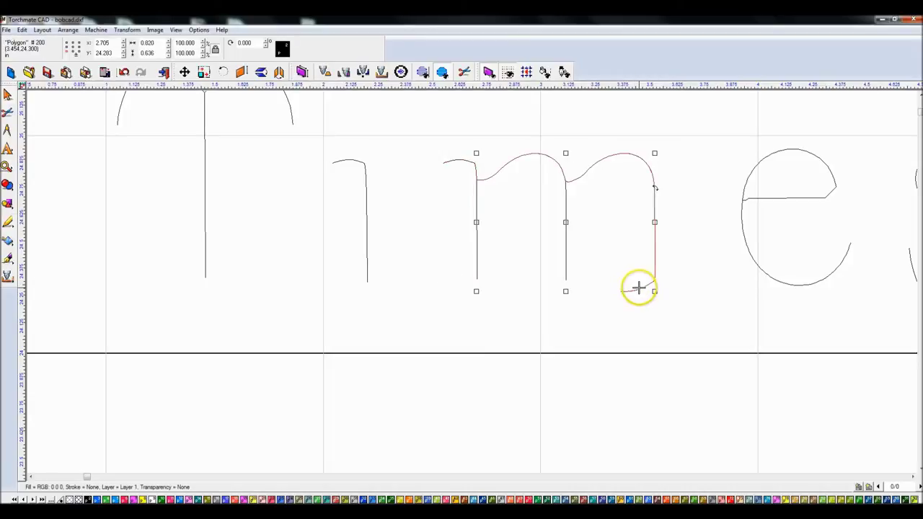
{"action": "double_click", "coordinate": [639, 289]}
{"action": "left_click_drag", "start_coordinate": [608, 275], "coordinate": [653, 303]}
{"action": "right_click", "coordinate": [652, 288]}
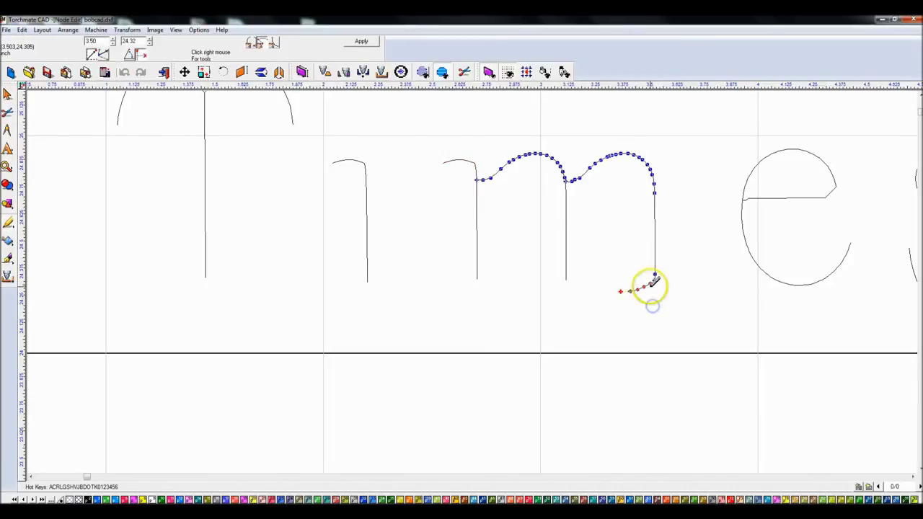
{"action": "left_click", "coordinate": [639, 289]}
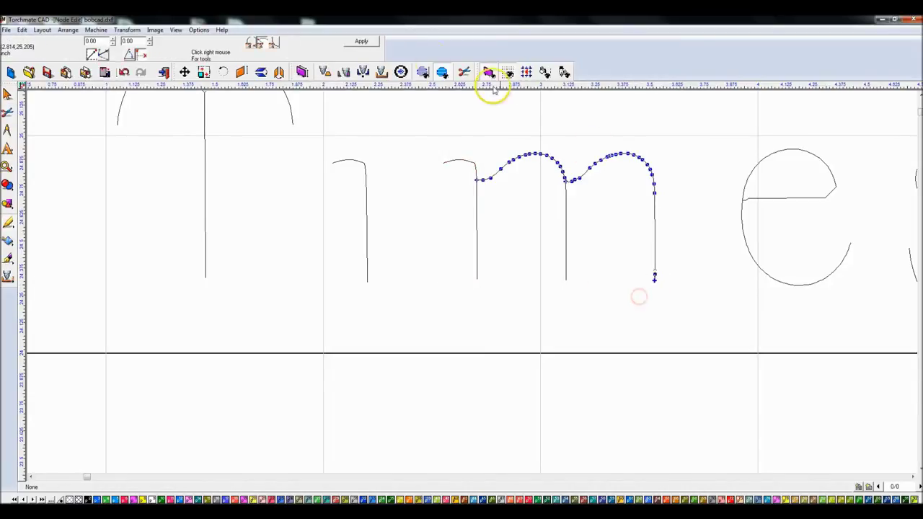
{"action": "left_click", "coordinate": [361, 41]}
Move the "This is BobCAD stick font 1" line inside the plate near its lower-left corner, at about X 0.889, Y 2.323
{"action": "left_click", "coordinate": [707, 271]}
{"action": "scroll", "coordinate": [473, 286], "scroll_direction": "down", "scroll_amount": 4}
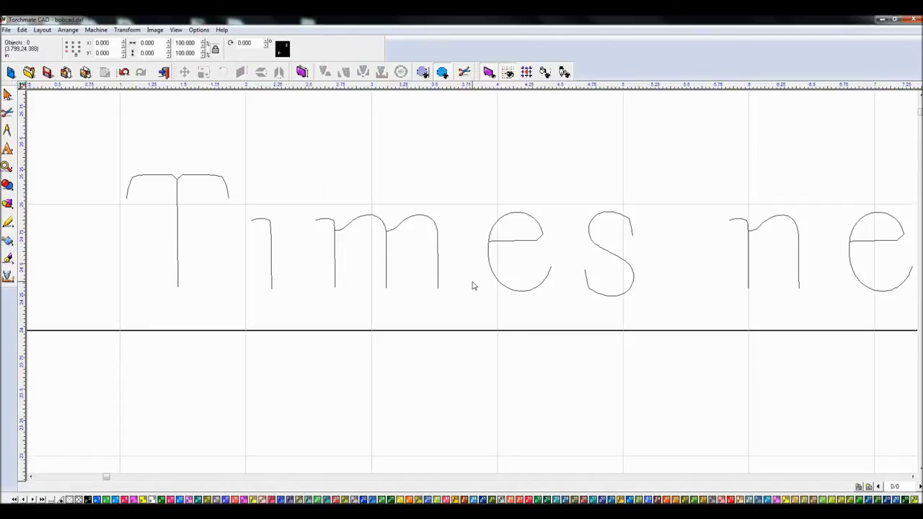
{"action": "scroll", "coordinate": [498, 356], "scroll_direction": "down", "scroll_amount": 4}
{"action": "scroll", "coordinate": [464, 315], "scroll_direction": "up", "scroll_amount": 6}
{"action": "left_click_drag", "start_coordinate": [284, 281], "coordinate": [445, 325]}
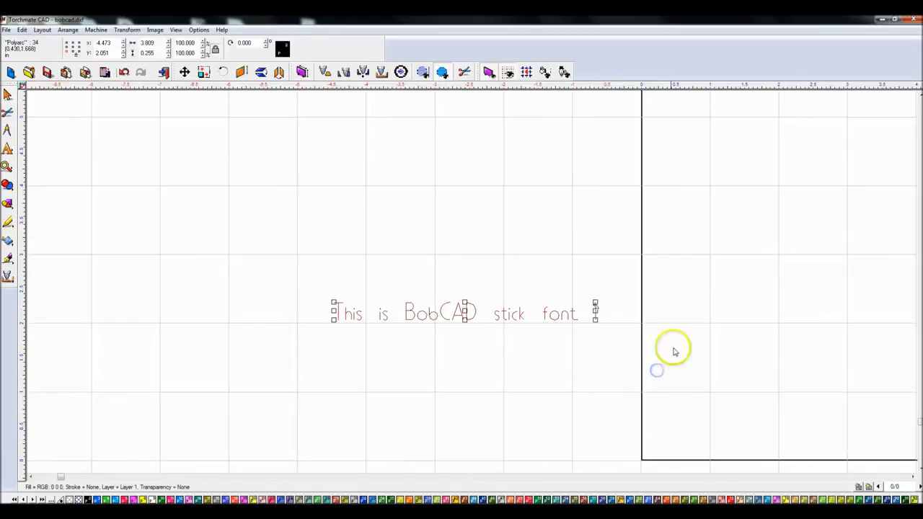
{"action": "left_click_drag", "start_coordinate": [466, 311], "coordinate": [515, 307]}
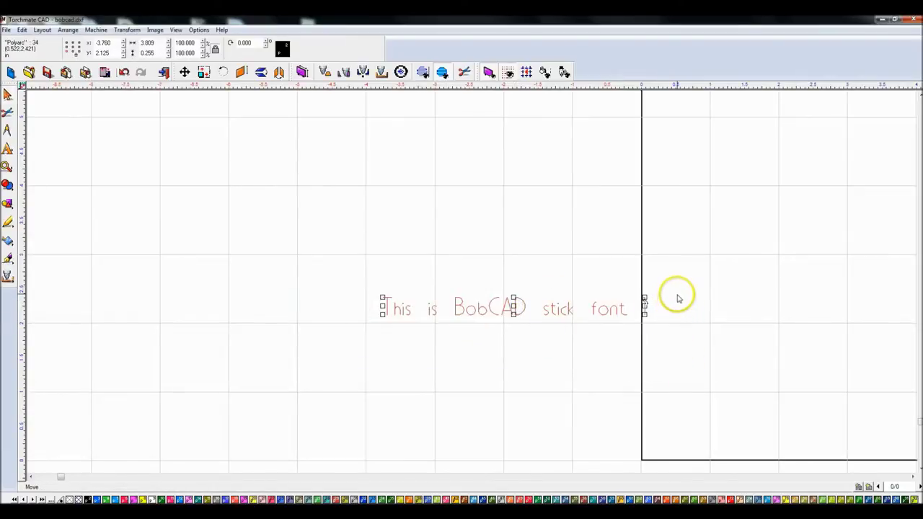
{"action": "left_click", "coordinate": [628, 244]}
{"action": "scroll", "coordinate": [480, 281], "scroll_direction": "down", "scroll_amount": 5}
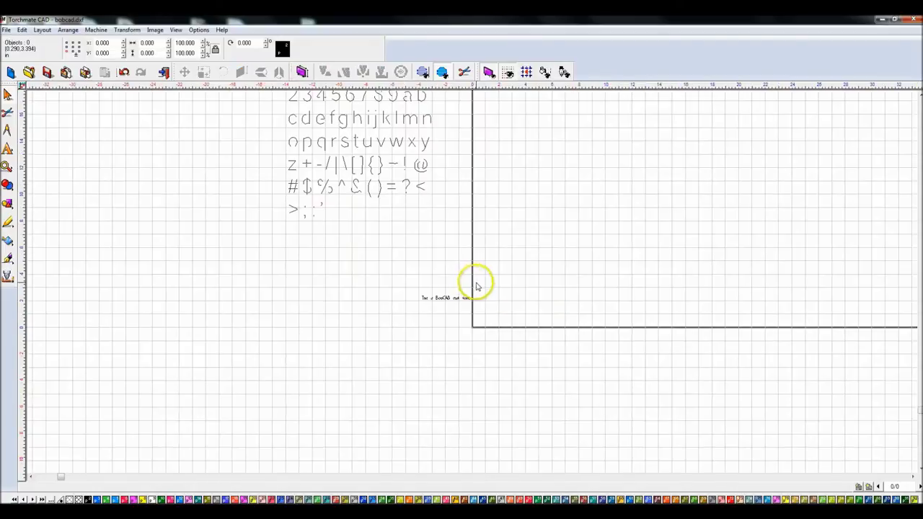
{"action": "left_click_drag", "start_coordinate": [392, 272], "coordinate": [498, 323]}
{"action": "left_click_drag", "start_coordinate": [447, 298], "coordinate": [509, 295]}
{"action": "scroll", "coordinate": [524, 287], "scroll_direction": "up", "scroll_amount": 5}
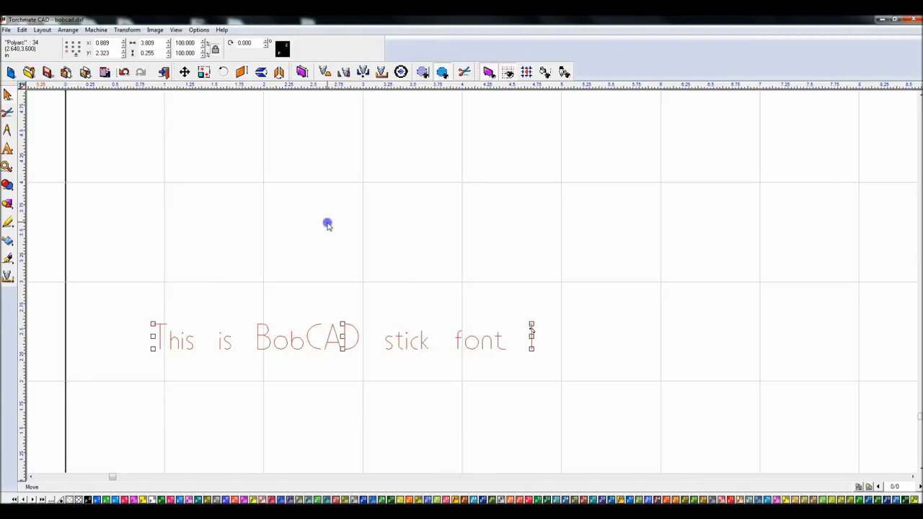
{"action": "left_click", "coordinate": [327, 224]}
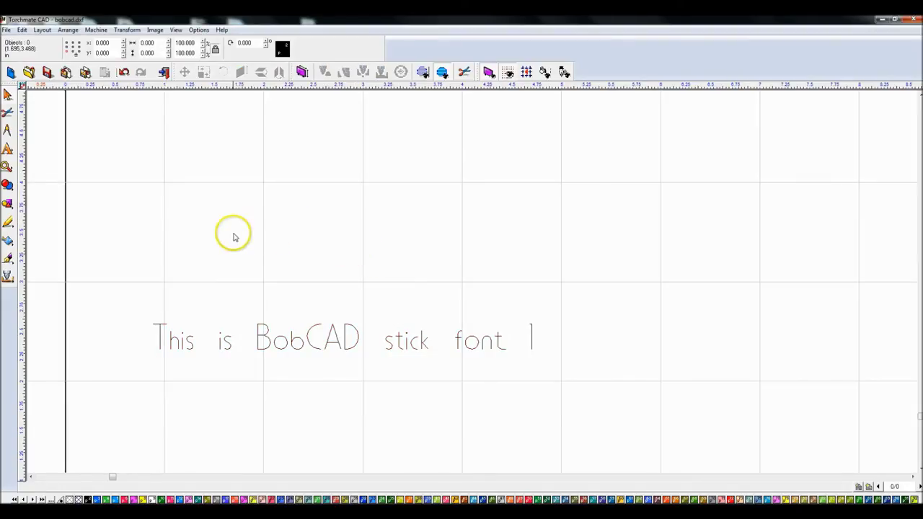
{"action": "middle_click", "coordinate": [198, 241]}
{"action": "scroll", "coordinate": [472, 282], "scroll_direction": "down", "scroll_amount": 1}
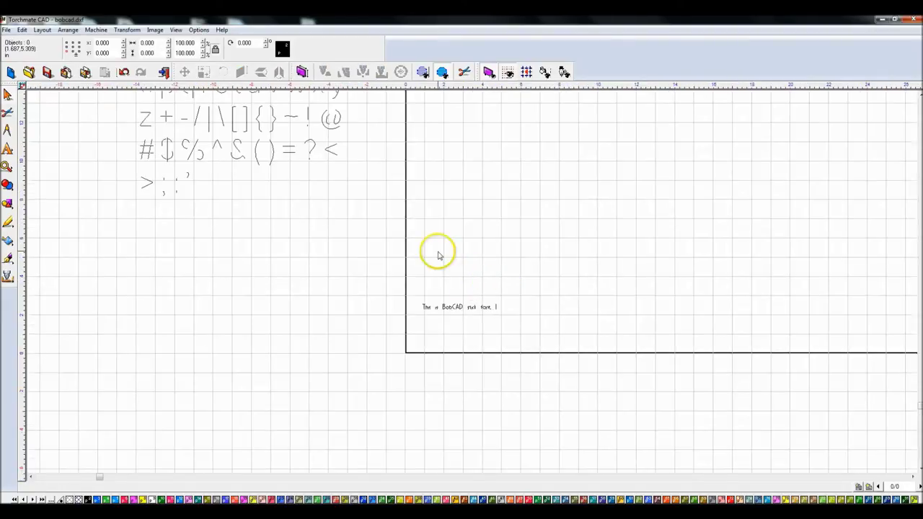
{"action": "scroll", "coordinate": [437, 252], "scroll_direction": "down", "scroll_amount": 1}
{"action": "scroll", "coordinate": [493, 238], "scroll_direction": "up", "scroll_amount": 1}
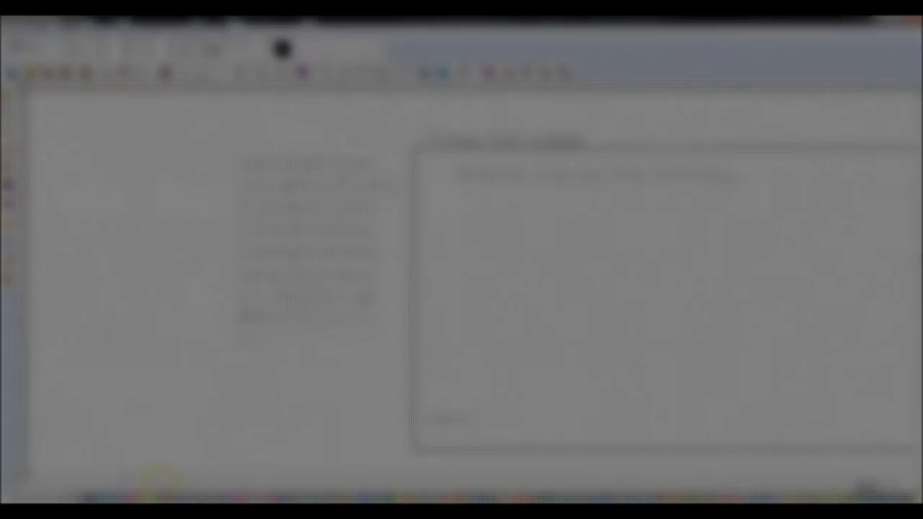